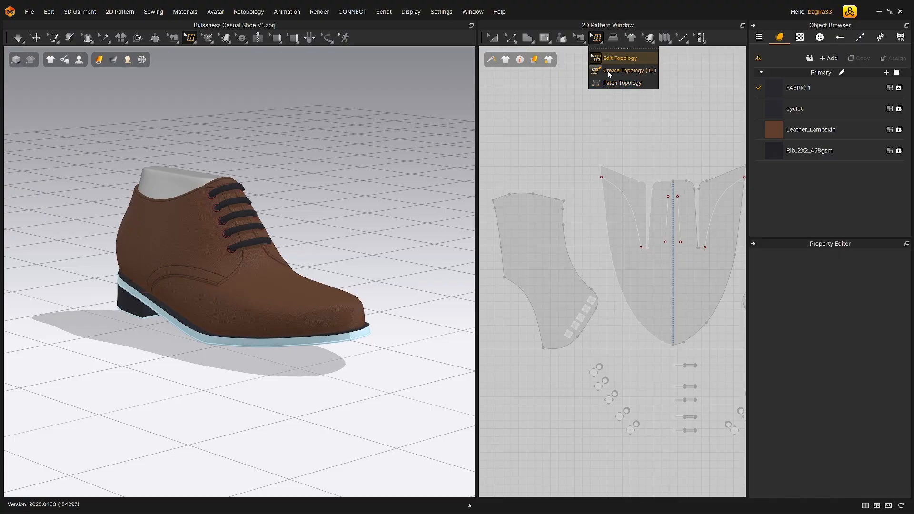
Use Create Topology to draw a small polygon at the lower heel-side corner of the quarter pattern.
{"action": "left_click", "coordinate": [608, 71]}
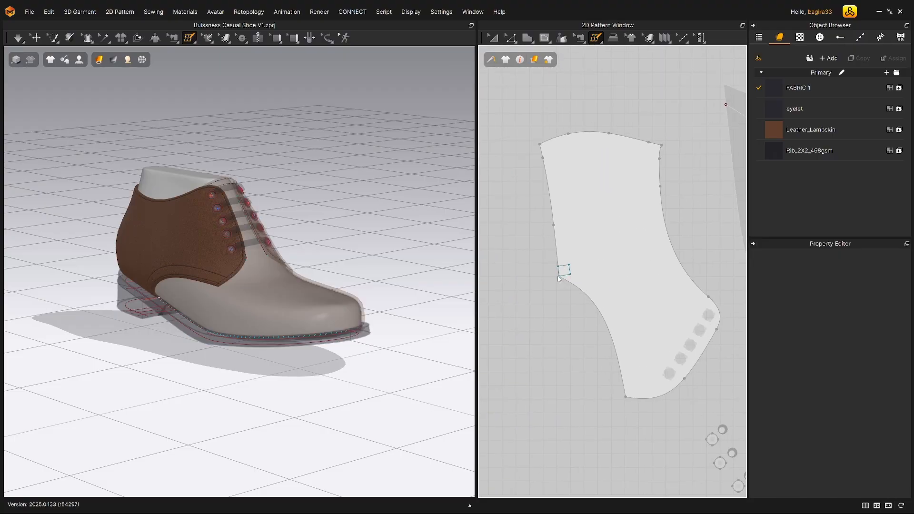
{"action": "left_click", "coordinate": [560, 277]}
{"action": "left_click", "coordinate": [575, 278]}
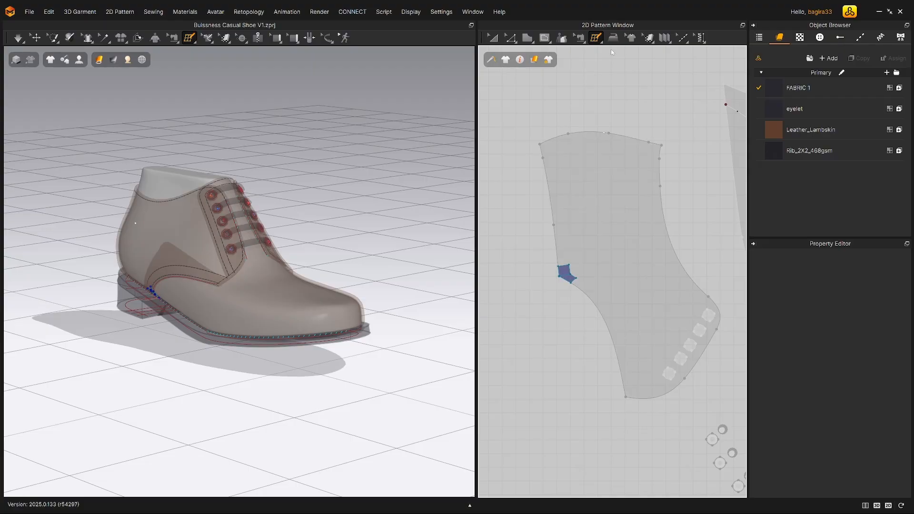
Select all topology with Edit Topology and delete it from the quarter pattern.
{"action": "left_click", "coordinate": [597, 39]}
{"action": "left_click", "coordinate": [603, 60]}
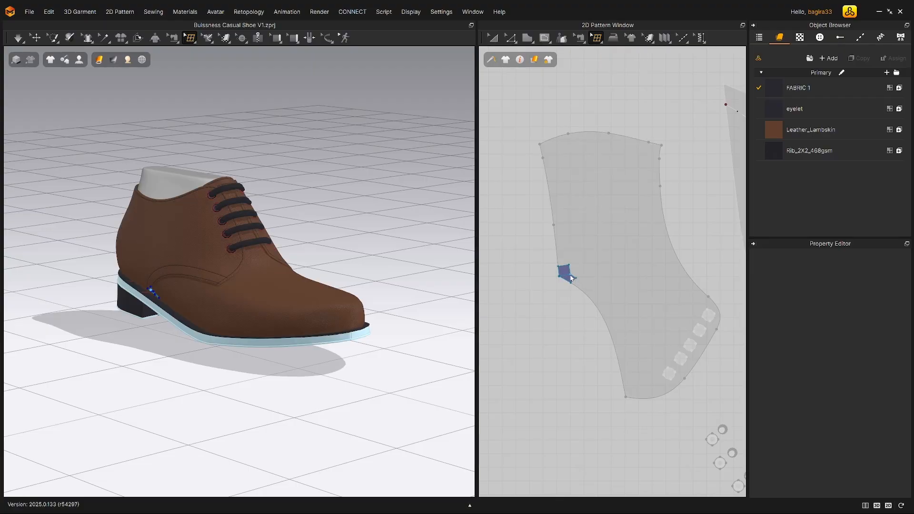
{"action": "key", "text": "ctrl+a"}
{"action": "key", "text": "Delete"}
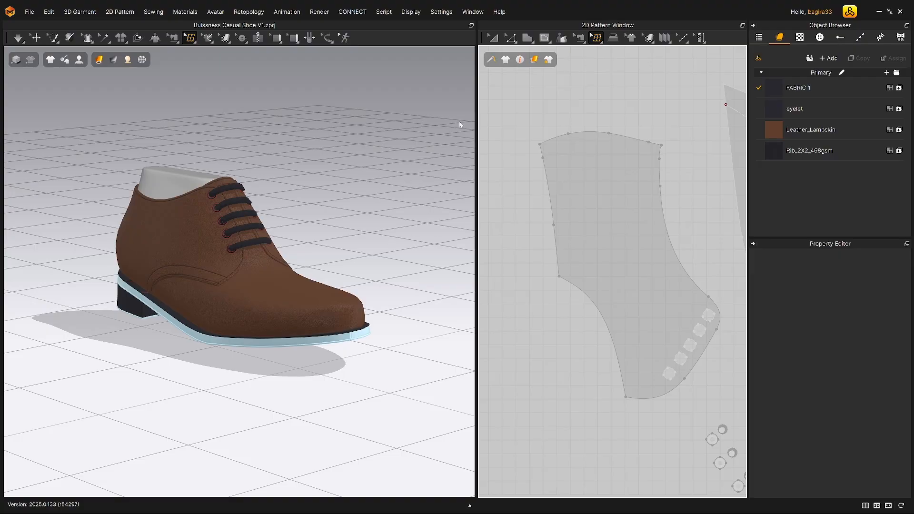
Return to pattern transform mode and display the shoe's mesh wireframe in the 3D view.
{"action": "left_click", "coordinate": [493, 39]}
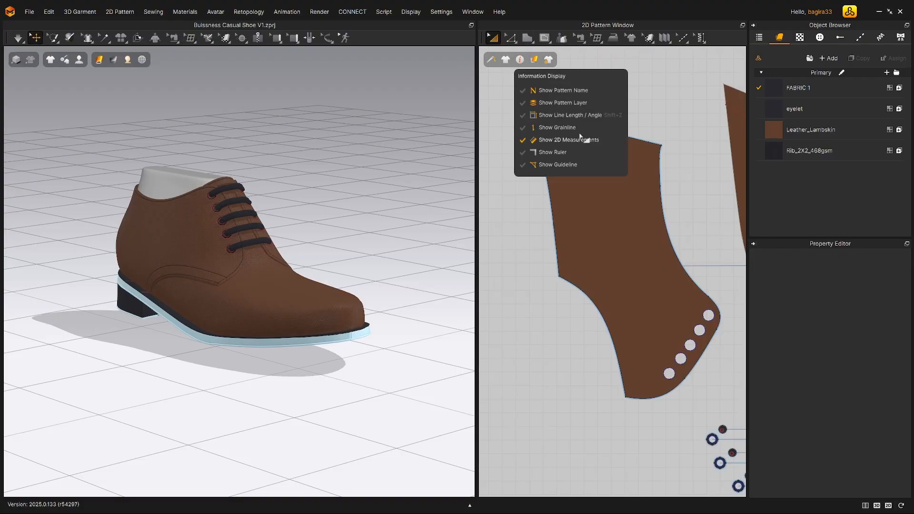
{"action": "left_click", "coordinate": [558, 275]}
{"action": "left_click", "coordinate": [333, 240]}
{"action": "scroll", "coordinate": [333, 240], "scroll_direction": "down", "scroll_amount": 3}
{"action": "mouse_move", "coordinate": [99, 60]}
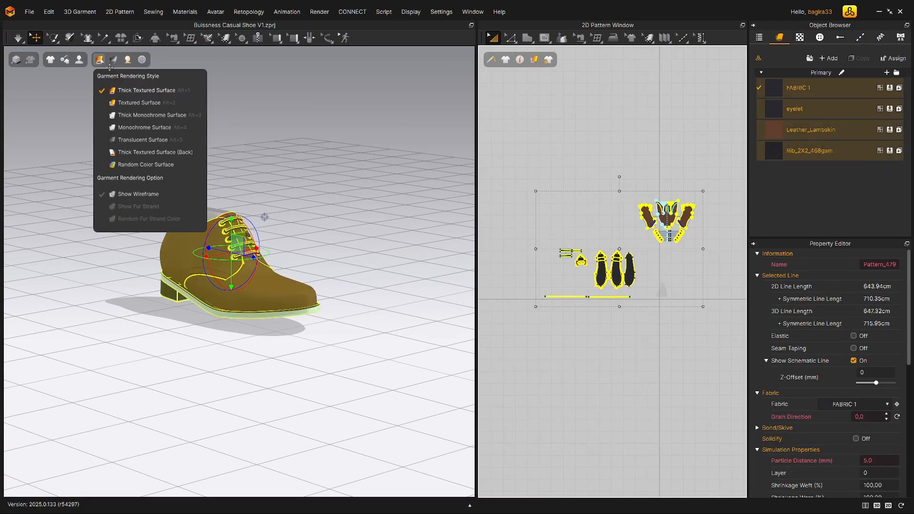
{"action": "left_click", "coordinate": [120, 196]}
{"action": "scroll", "coordinate": [286, 252], "scroll_direction": "up", "scroll_amount": 5}
{"action": "left_click", "coordinate": [372, 223]}
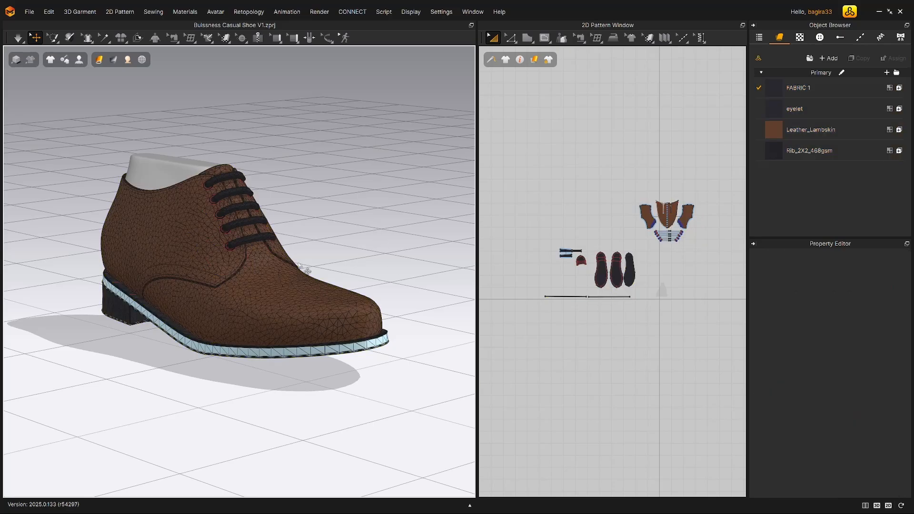
Select all 2D patterns and set their mesh type to Quad (Grid).
{"action": "right_click_drag", "start_coordinate": [292, 252], "coordinate": [229, 244]}
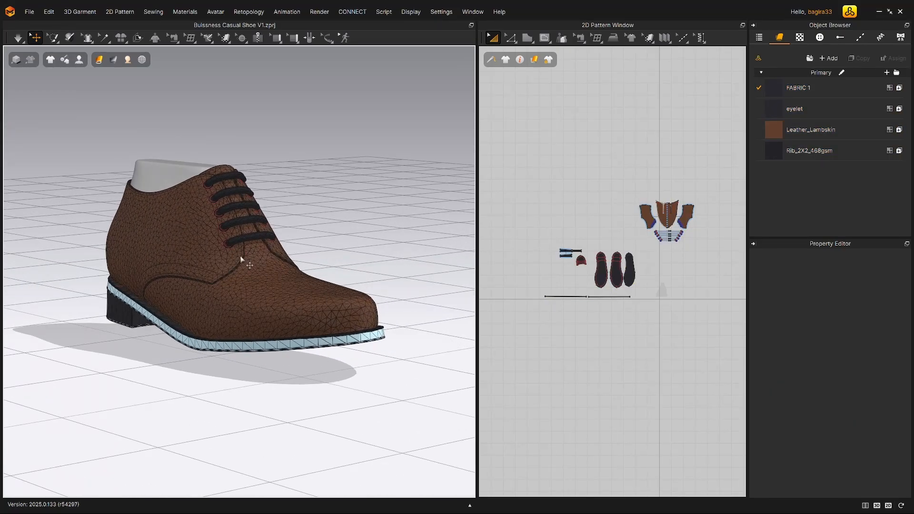
{"action": "scroll", "coordinate": [220, 264], "scroll_direction": "up", "scroll_amount": 10}
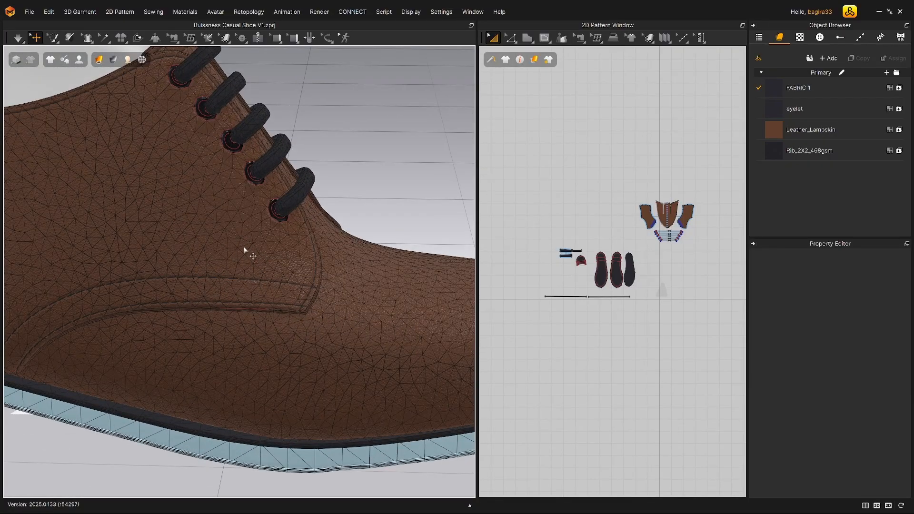
{"action": "right_click_drag", "start_coordinate": [241, 245], "coordinate": [236, 246]}
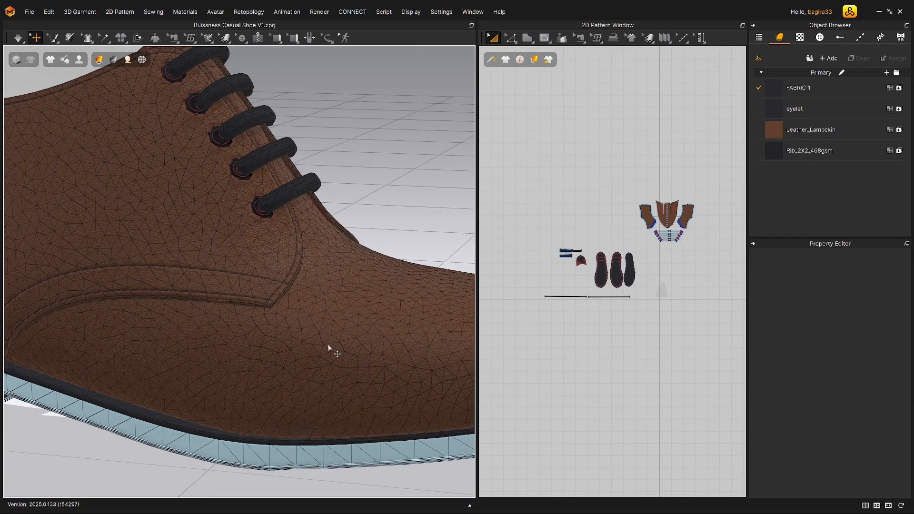
{"action": "scroll", "coordinate": [335, 324], "scroll_direction": "down", "scroll_amount": 8}
{"action": "right_click_drag", "start_coordinate": [308, 294], "coordinate": [288, 295]}
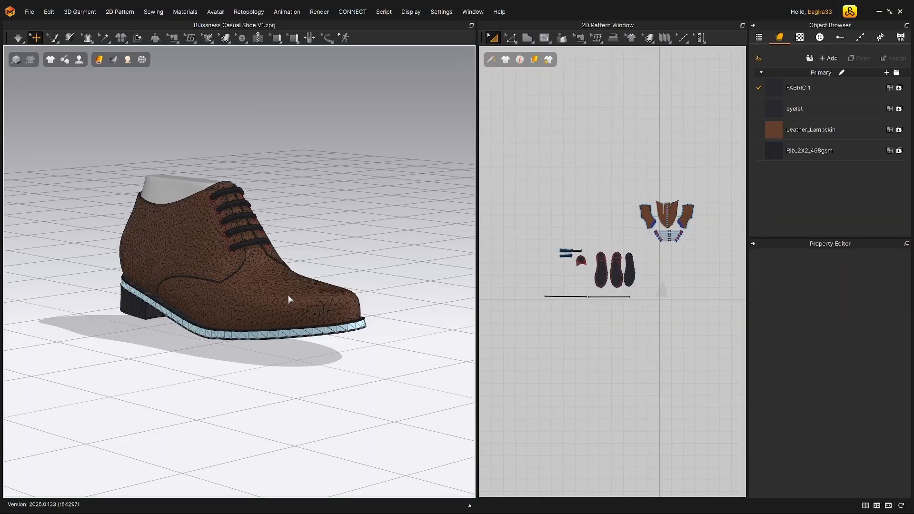
{"action": "left_click_drag", "start_coordinate": [716, 310], "coordinate": [520, 127]}
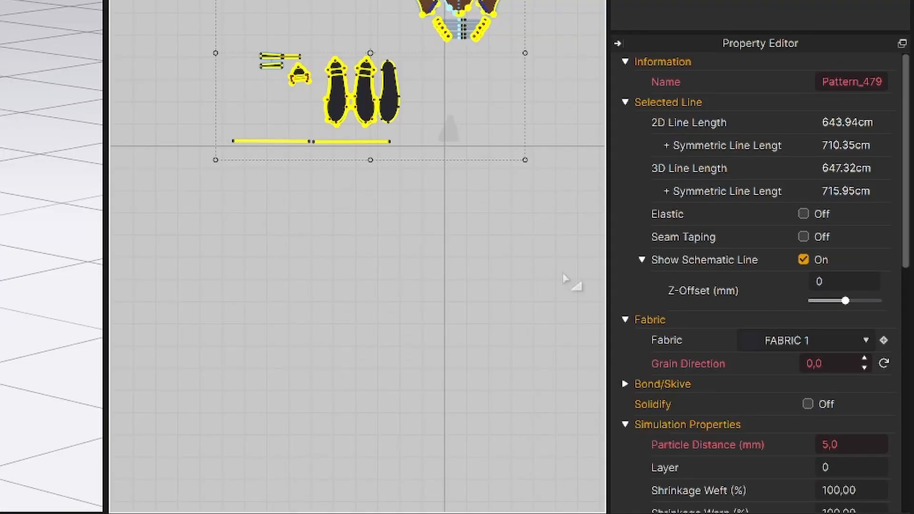
{"action": "scroll", "coordinate": [794, 396], "scroll_direction": "down", "scroll_amount": 3}
{"action": "scroll", "coordinate": [694, 319], "scroll_direction": "down", "scroll_amount": 8}
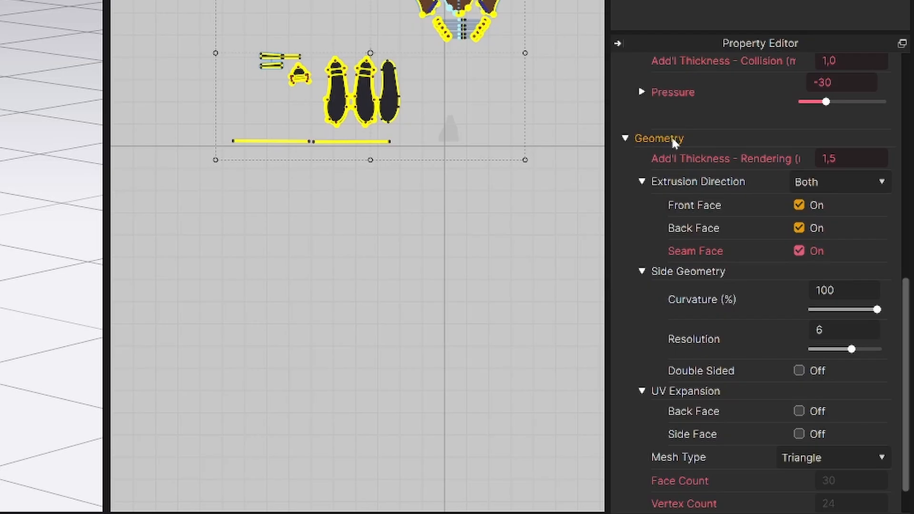
{"action": "scroll", "coordinate": [666, 333], "scroll_direction": "down", "scroll_amount": 1}
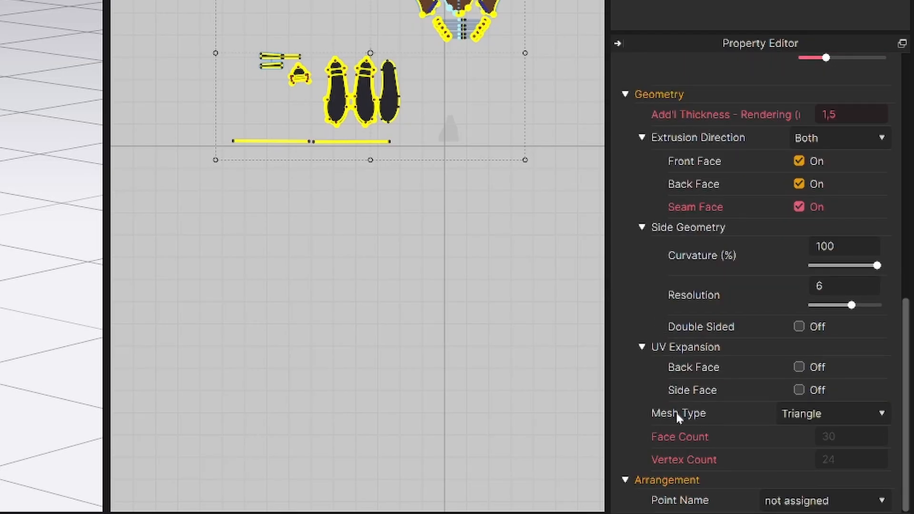
{"action": "left_click", "coordinate": [803, 412]}
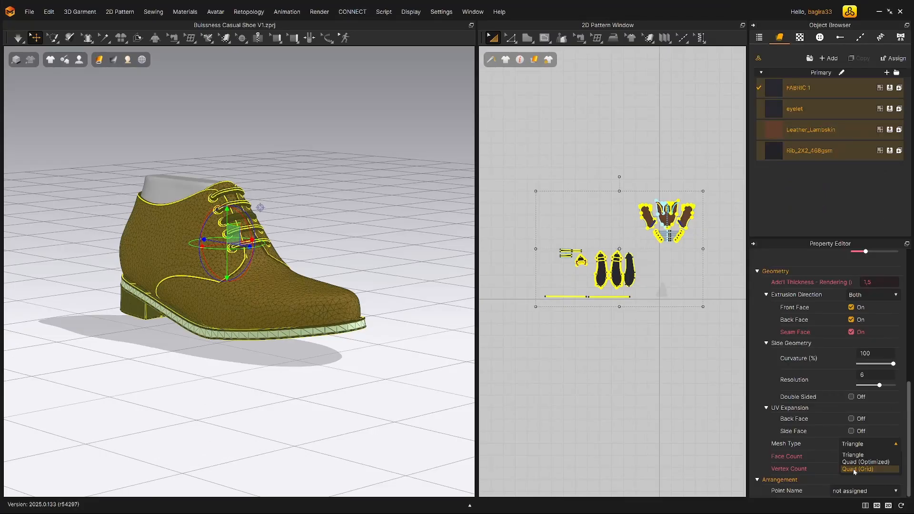
{"action": "left_click", "coordinate": [804, 461]}
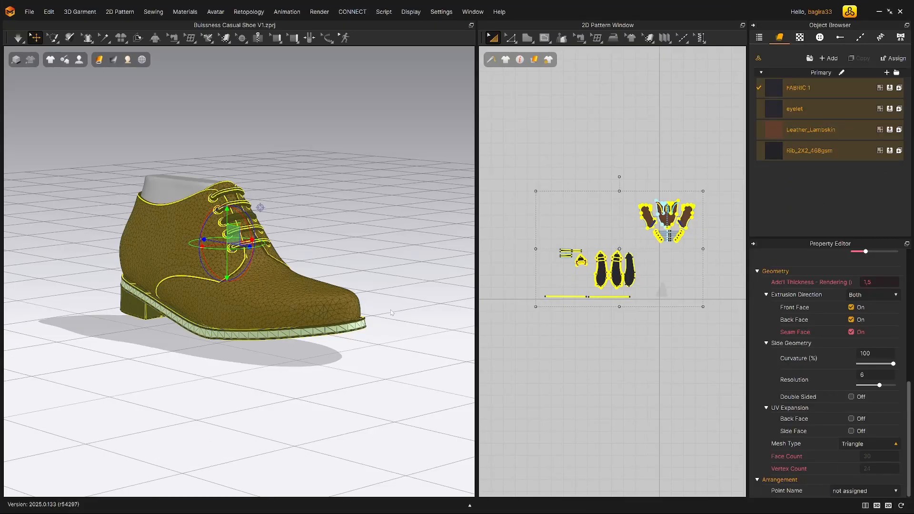
Change the mesh type of all selected patterns to Quad (Optimized).
{"action": "scroll", "coordinate": [333, 316], "scroll_direction": "up", "scroll_amount": 4}
{"action": "right_click_drag", "start_coordinate": [365, 295], "coordinate": [294, 295]}
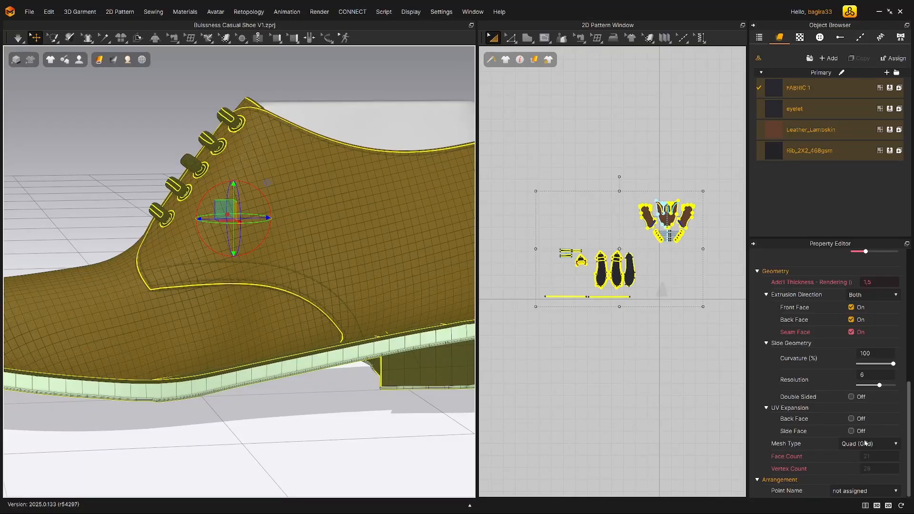
{"action": "left_click", "coordinate": [865, 442]}
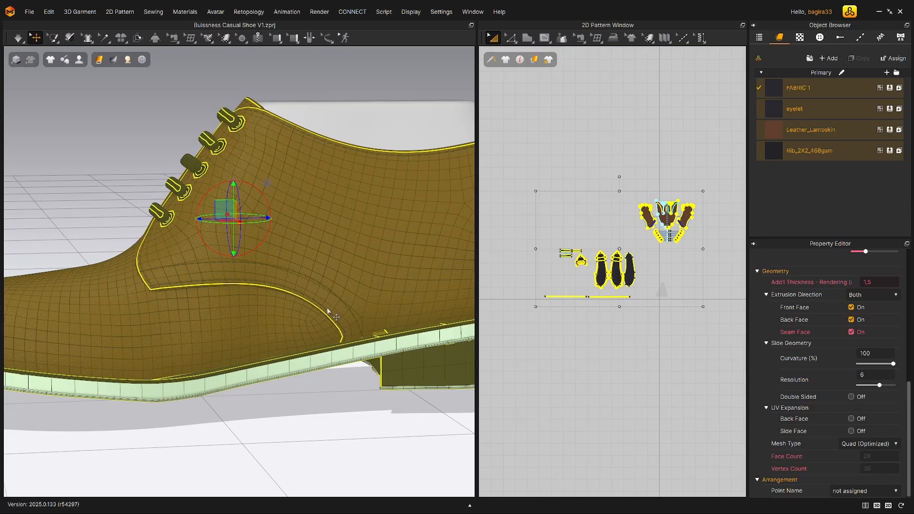
Set the particle distance of all selected patterns to 15 mm.
{"action": "scroll", "coordinate": [328, 310], "scroll_direction": "down", "scroll_amount": 4}
{"action": "right_click_drag", "start_coordinate": [211, 265], "coordinate": [290, 271]}
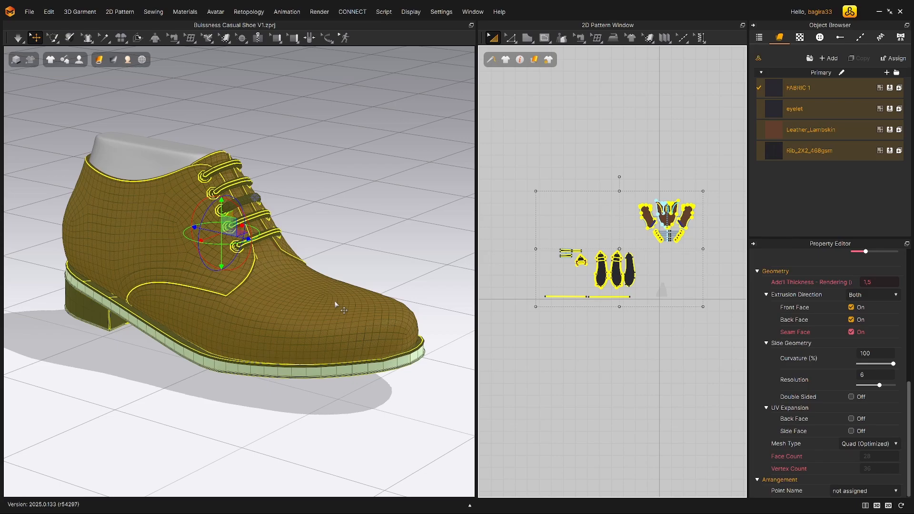
{"action": "scroll", "coordinate": [513, 146], "scroll_direction": "up", "scroll_amount": 1}
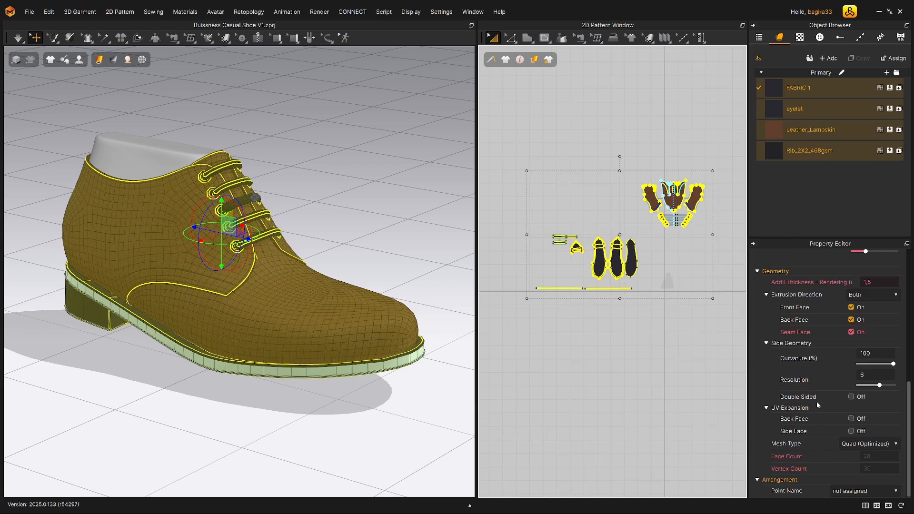
{"action": "scroll", "coordinate": [817, 405], "scroll_direction": "up", "scroll_amount": 5}
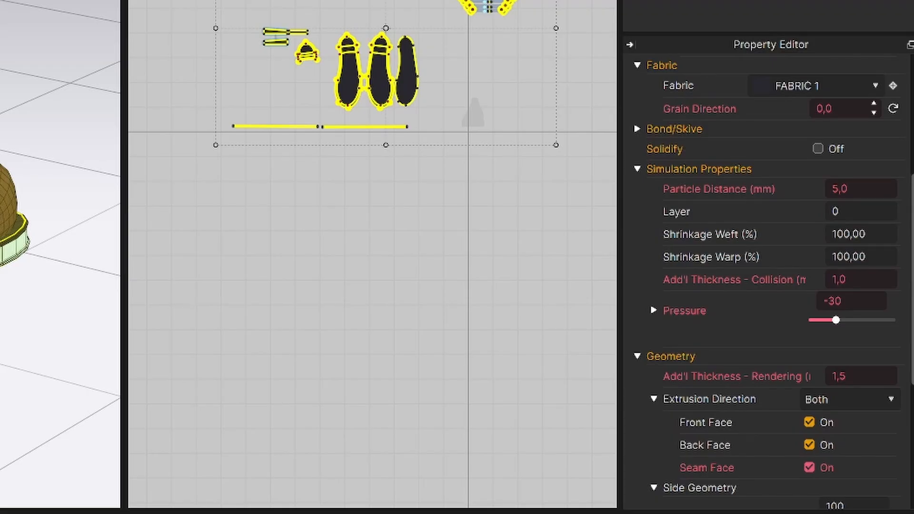
{"action": "left_click", "coordinate": [841, 189]}
{"action": "type", "text": "15"}
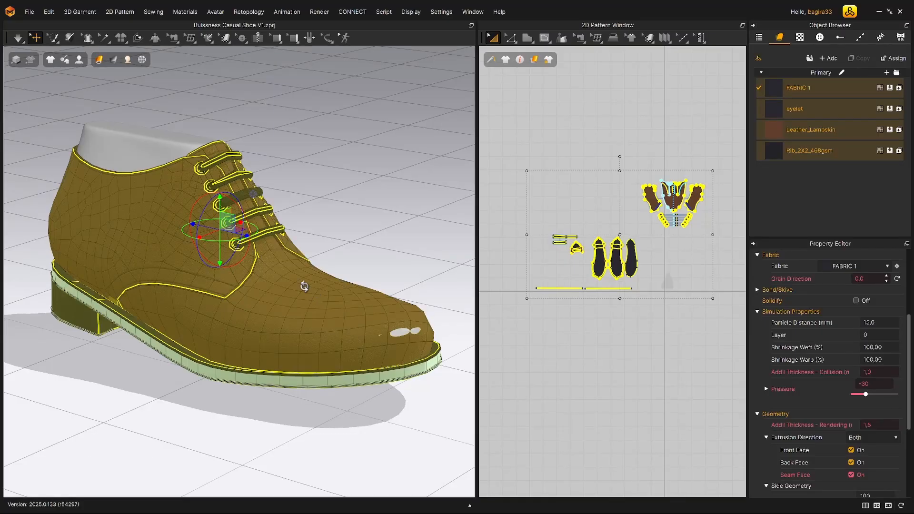
Examine the coarser quad mesh on the shoe's side, heel and toe.
{"action": "mouse_move", "coordinate": [309, 292]}
{"action": "right_mouse_down"}
{"action": "mouse_move", "coordinate": [214, 282]}
{"action": "mouse_move", "coordinate": [321, 280]}
{"action": "right_mouse_up"}
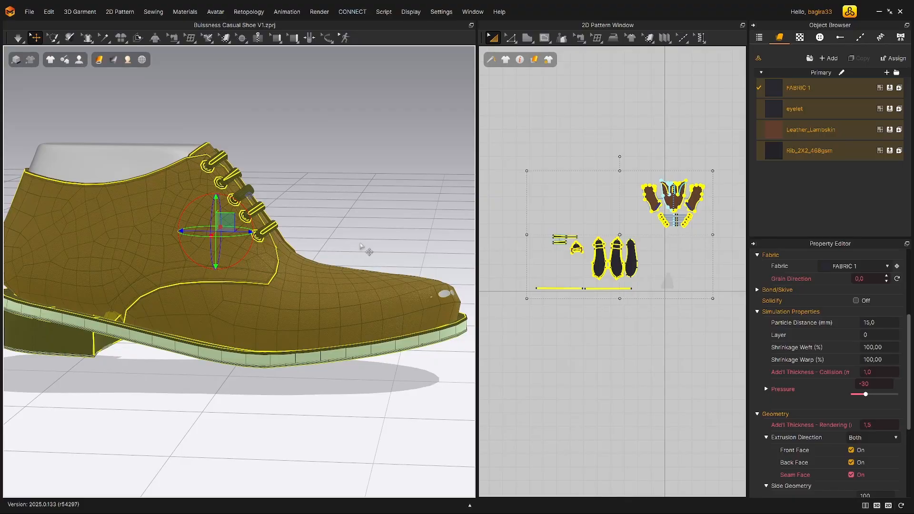
{"action": "scroll", "coordinate": [360, 257], "scroll_direction": "down", "scroll_amount": 3}
{"action": "mouse_move", "coordinate": [328, 249]}
{"action": "right_mouse_down"}
{"action": "mouse_move", "coordinate": [304, 252]}
{"action": "mouse_move", "coordinate": [332, 245]}
{"action": "right_mouse_up"}
{"action": "scroll", "coordinate": [328, 258], "scroll_direction": "up", "scroll_amount": 3}
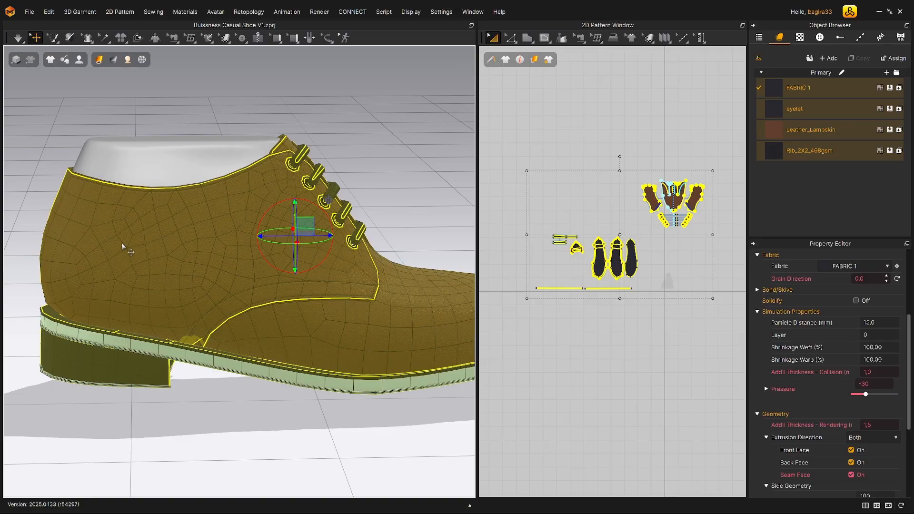
{"action": "scroll", "coordinate": [165, 252], "scroll_direction": "down", "scroll_amount": 2}
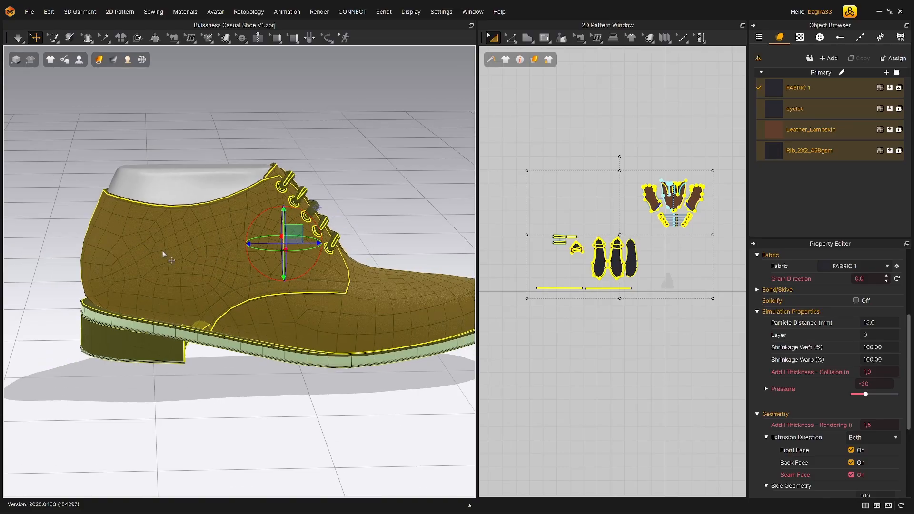
{"action": "right_click_drag", "start_coordinate": [247, 232], "coordinate": [208, 231]}
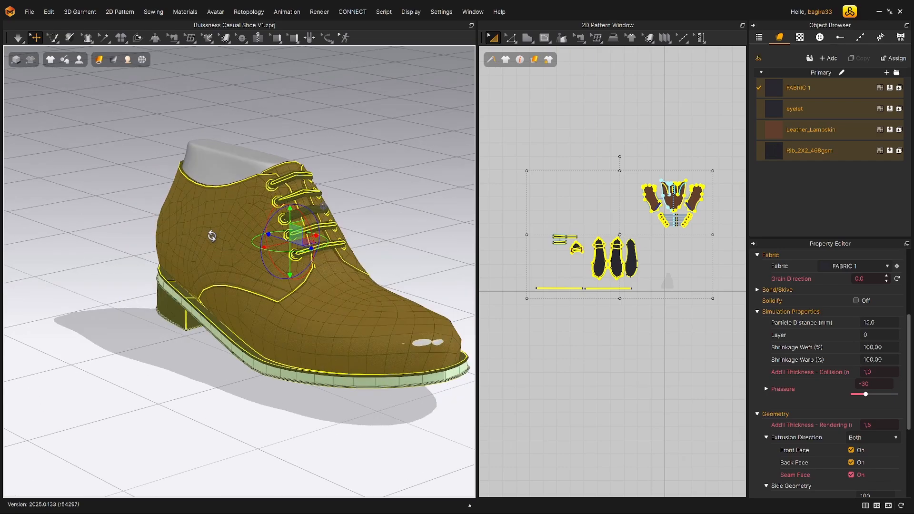
{"action": "right_click_drag", "start_coordinate": [373, 254], "coordinate": [365, 244]}
Delete the curved side internal lines and the short straight internal line beside the centre fold of the front leather pattern.
{"action": "scroll", "coordinate": [576, 257], "scroll_direction": "up", "scroll_amount": 10}
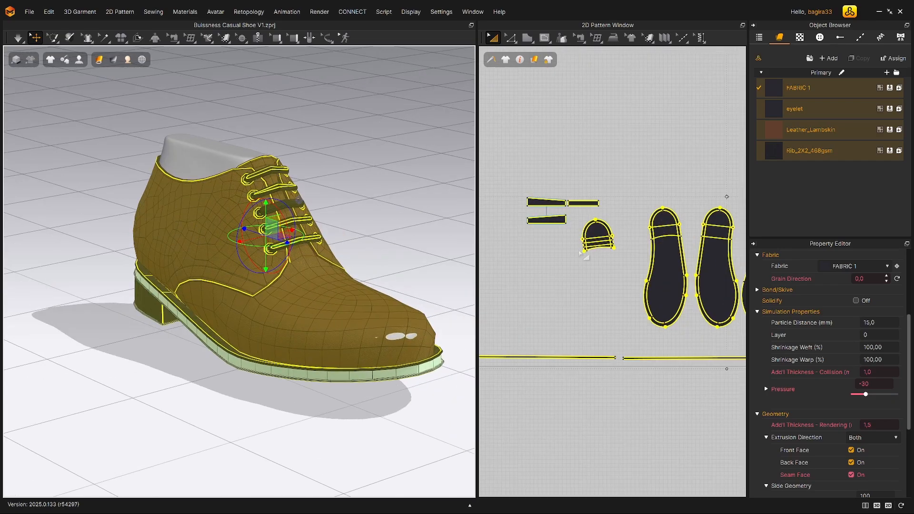
{"action": "left_click", "coordinate": [621, 266]}
{"action": "scroll", "coordinate": [581, 209], "scroll_direction": "down", "scroll_amount": 9}
{"action": "middle_click_drag", "start_coordinate": [623, 224], "coordinate": [460, 293]}
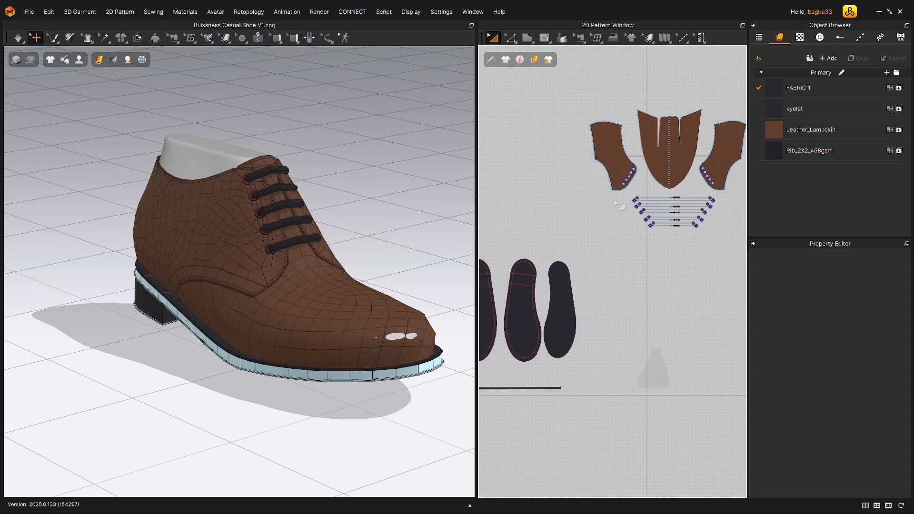
{"action": "scroll", "coordinate": [620, 202], "scroll_direction": "up", "scroll_amount": 4}
{"action": "middle_click_drag", "start_coordinate": [619, 201], "coordinate": [581, 288]}
{"action": "scroll", "coordinate": [647, 232], "scroll_direction": "up", "scroll_amount": 2}
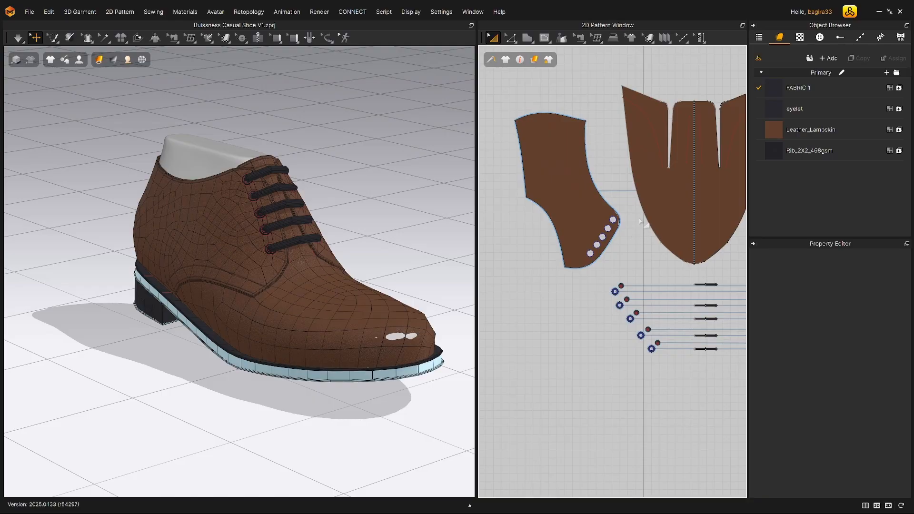
{"action": "scroll", "coordinate": [588, 257], "scroll_direction": "down", "scroll_amount": 4}
{"action": "left_click", "coordinate": [582, 202]}
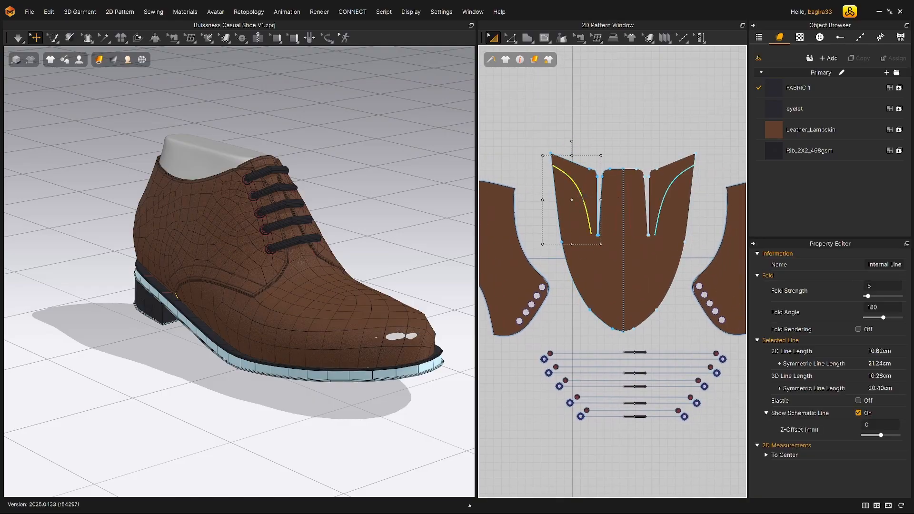
{"action": "key", "text": "Delete"}
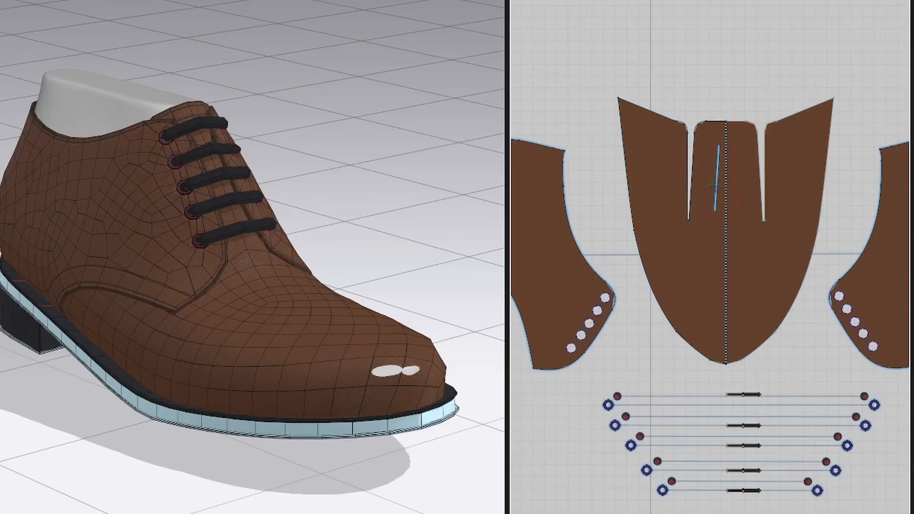
{"action": "left_click", "coordinate": [716, 184]}
{"action": "key", "text": "Delete"}
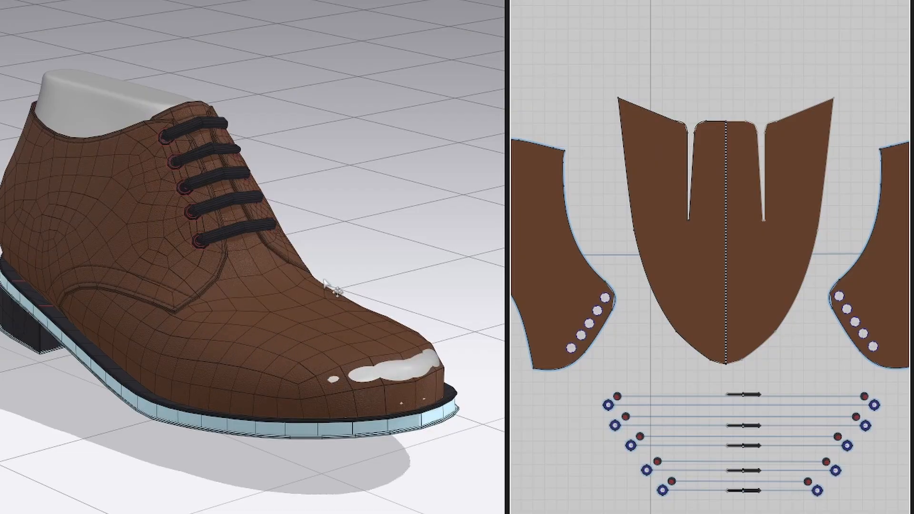
Delete the two uppermost eyelet holes from the quarter pattern.
{"action": "right_click_drag", "start_coordinate": [324, 284], "coordinate": [348, 280]}
{"action": "scroll", "coordinate": [726, 232], "scroll_direction": "down", "scroll_amount": 5}
{"action": "scroll", "coordinate": [657, 260], "scroll_direction": "up", "scroll_amount": 9}
{"action": "middle_click_drag", "start_coordinate": [740, 234], "coordinate": [661, 264]}
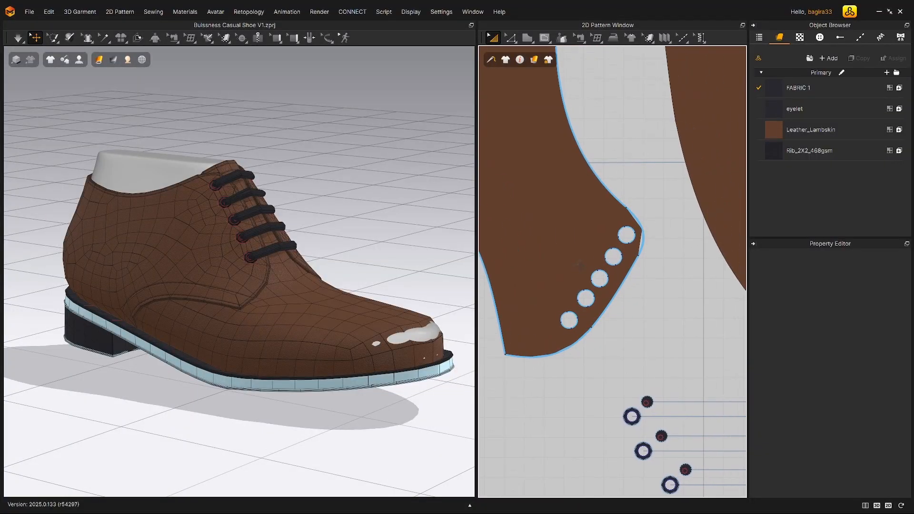
{"action": "left_click", "coordinate": [621, 238]}
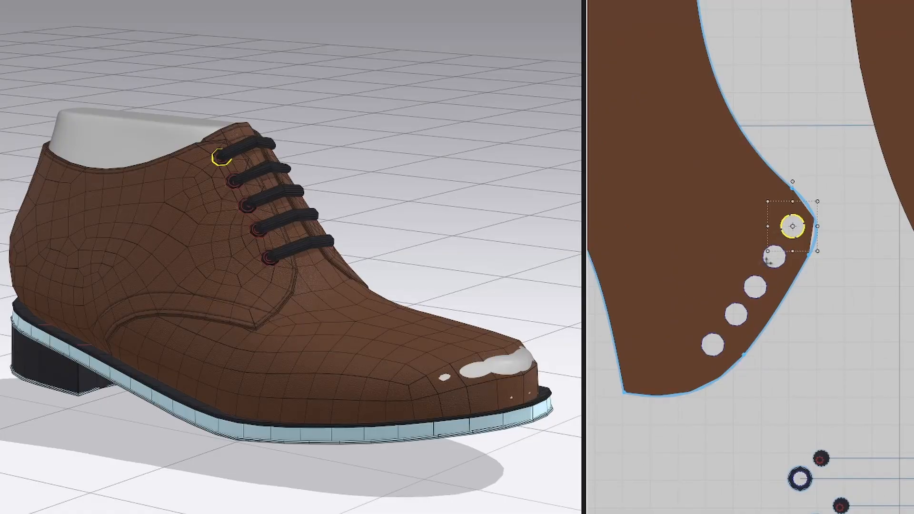
{"action": "key", "text": "Delete"}
{"action": "left_click", "coordinate": [609, 259]}
{"action": "key", "text": "Delete"}
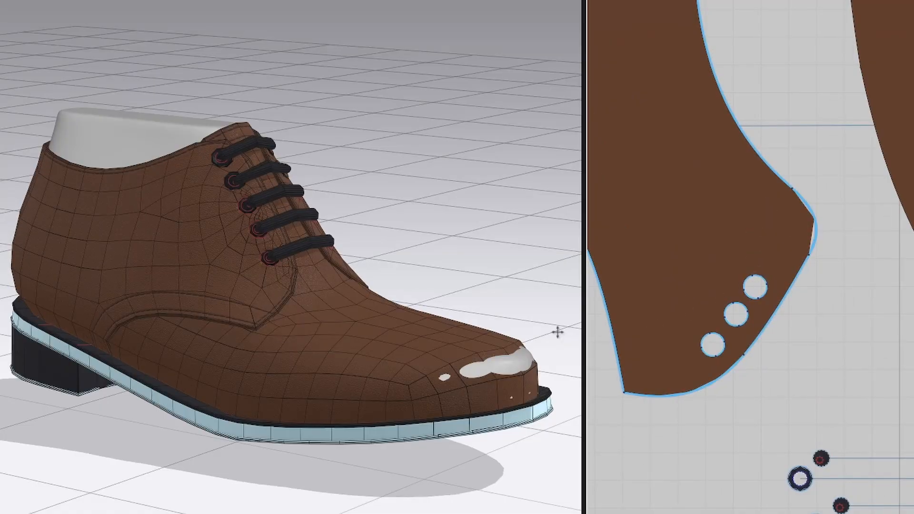
Delete the three remaining eyelet holes from the quarter pattern.
{"action": "left_click", "coordinate": [752, 290]}
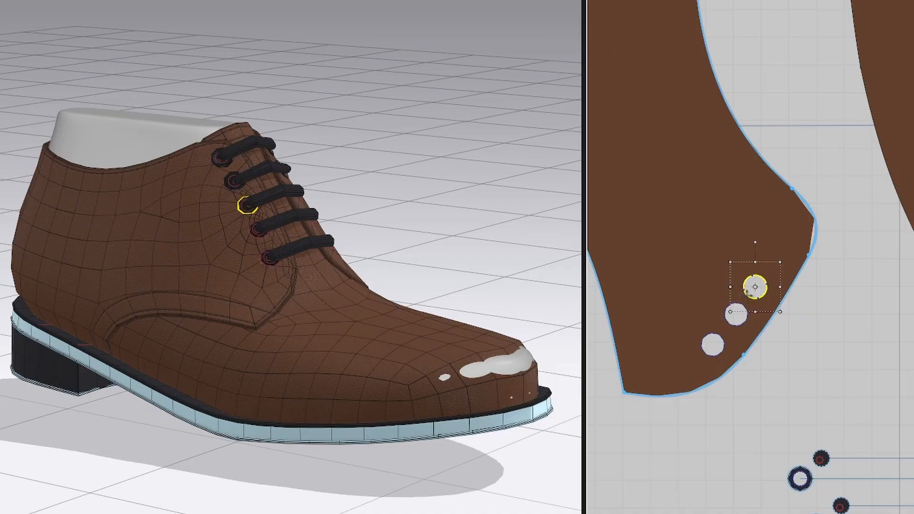
{"action": "key", "text": "Delete"}
{"action": "left_click", "coordinate": [736, 314]}
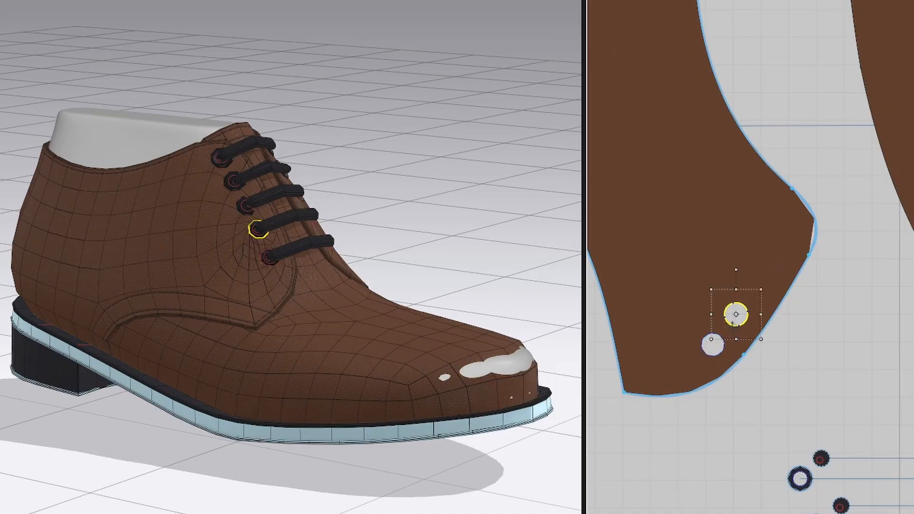
{"action": "key", "text": "Delete"}
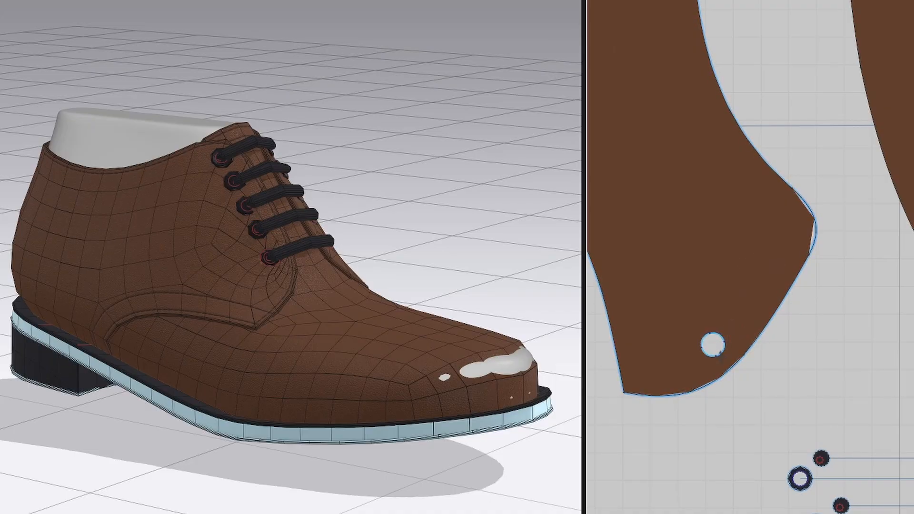
{"action": "left_click", "coordinate": [712, 344]}
{"action": "key", "text": "Delete"}
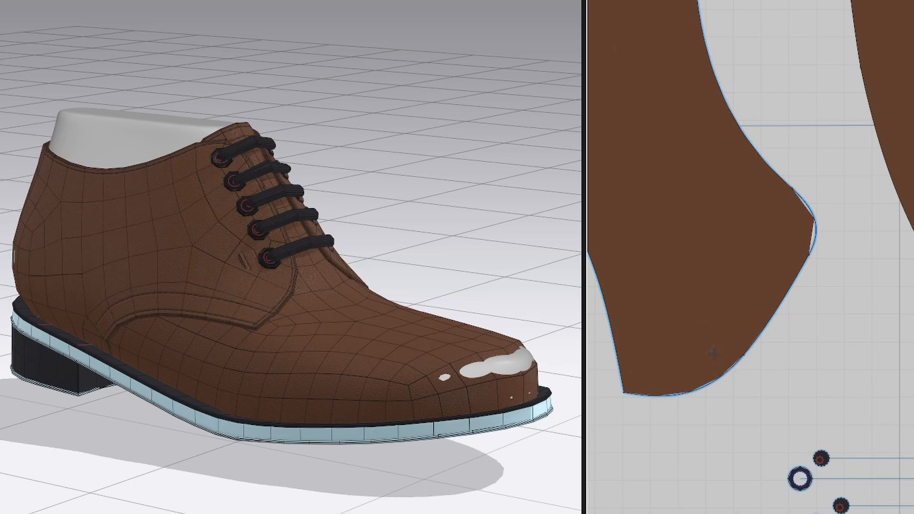
Delete the inner offset outline and both straight cross lines from the middle sole pattern.
{"action": "scroll", "coordinate": [216, 230], "scroll_direction": "down", "scroll_amount": 3}
{"action": "right_click_drag", "start_coordinate": [200, 238], "coordinate": [229, 228]}
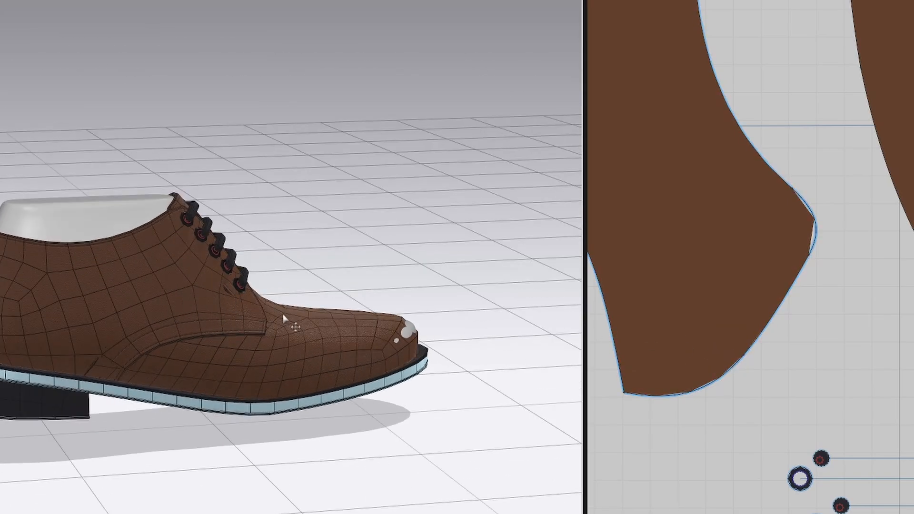
{"action": "scroll", "coordinate": [705, 327], "scroll_direction": "down", "scroll_amount": 6}
{"action": "right_click_drag", "start_coordinate": [262, 293], "coordinate": [156, 280]}
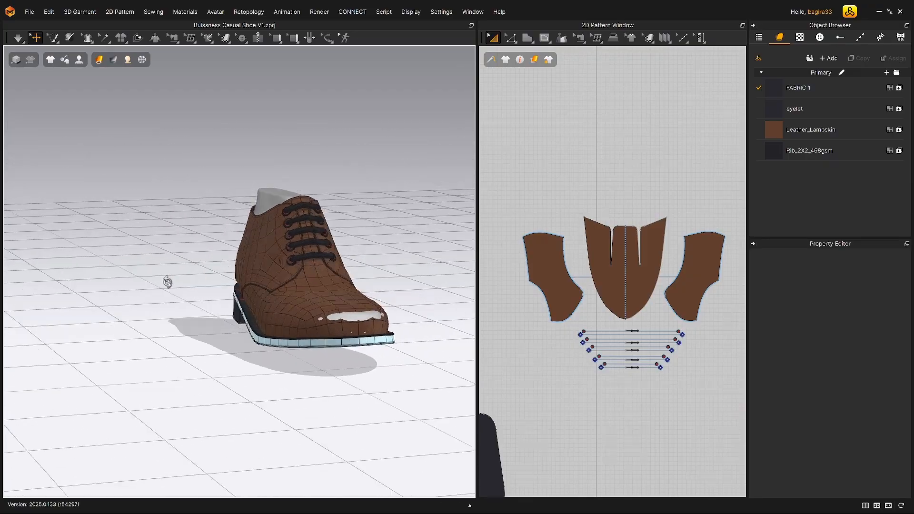
{"action": "scroll", "coordinate": [564, 373], "scroll_direction": "up", "scroll_amount": 5}
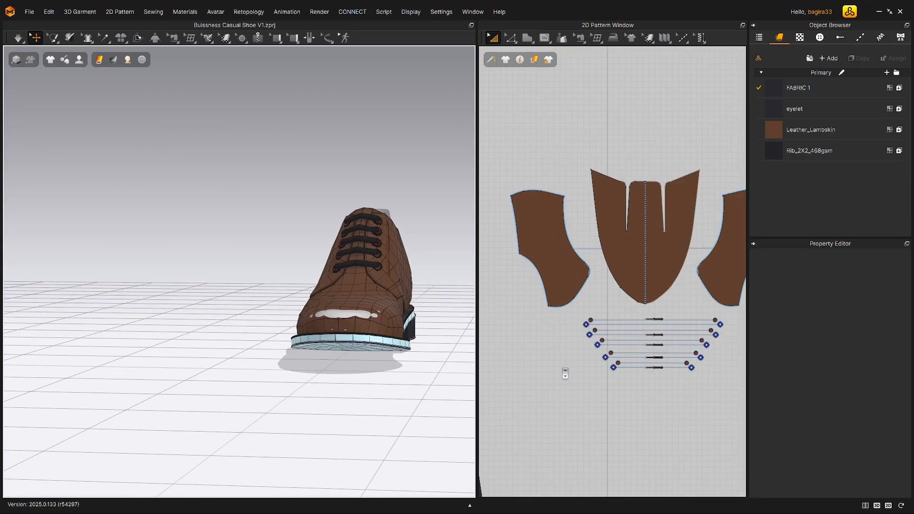
{"action": "middle_click_drag", "start_coordinate": [578, 346], "coordinate": [655, 294]}
{"action": "scroll", "coordinate": [647, 296], "scroll_direction": "down", "scroll_amount": 5}
{"action": "scroll", "coordinate": [547, 347], "scroll_direction": "up", "scroll_amount": 5}
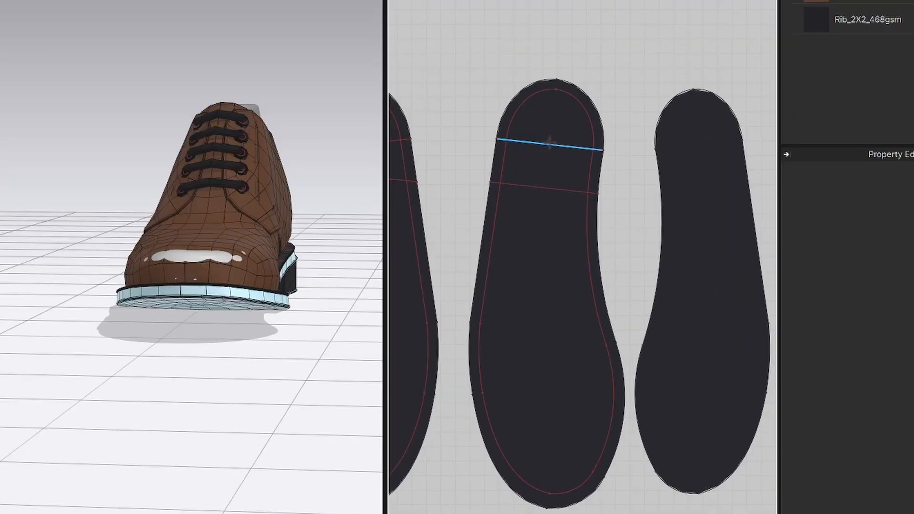
{"action": "left_click", "coordinate": [589, 235]}
{"action": "left_click", "coordinate": [578, 150]}
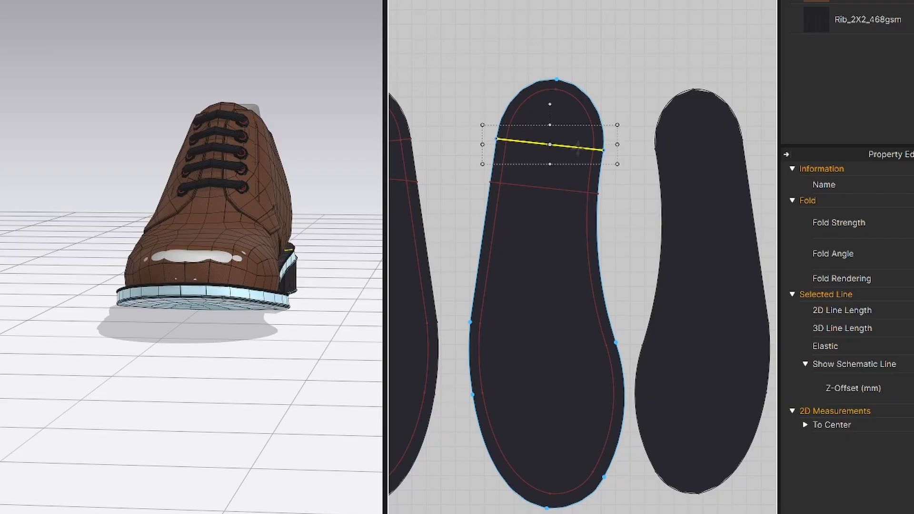
{"action": "left_click", "coordinate": [585, 114]}
{"action": "key", "text": "Delete"}
{"action": "left_click", "coordinate": [536, 187]}
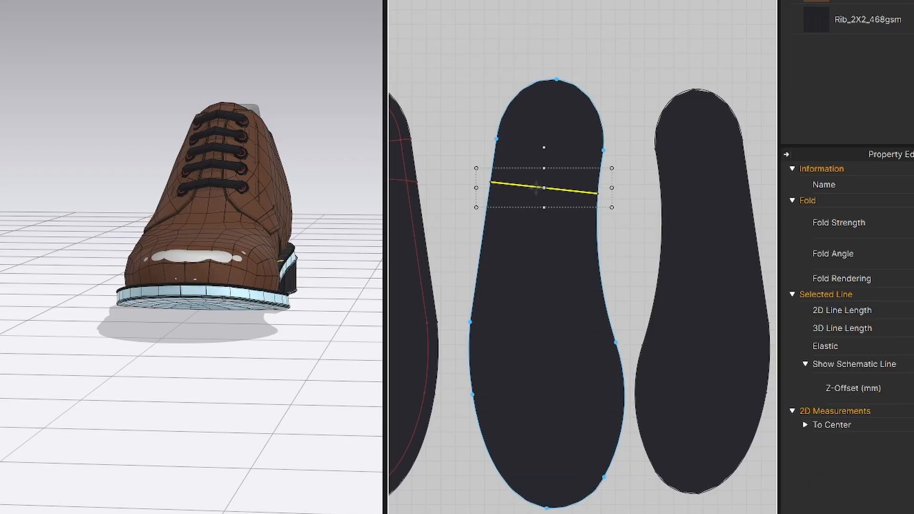
{"action": "key", "text": "Delete"}
Select all patterns of the shoe and freeze them.
{"action": "scroll", "coordinate": [481, 169], "scroll_direction": "down", "scroll_amount": 5}
{"action": "middle_click_drag", "start_coordinate": [481, 170], "coordinate": [597, 136]}
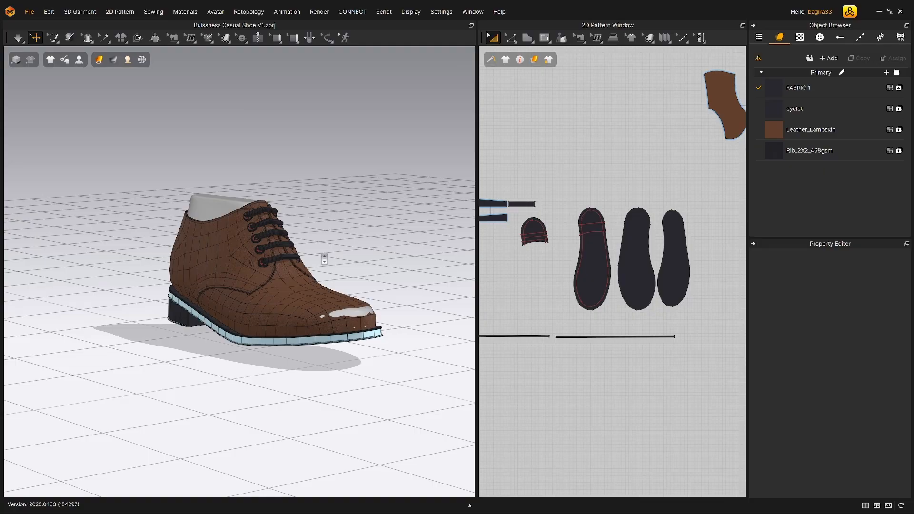
{"action": "scroll", "coordinate": [676, 333], "scroll_direction": "down", "scroll_amount": 5}
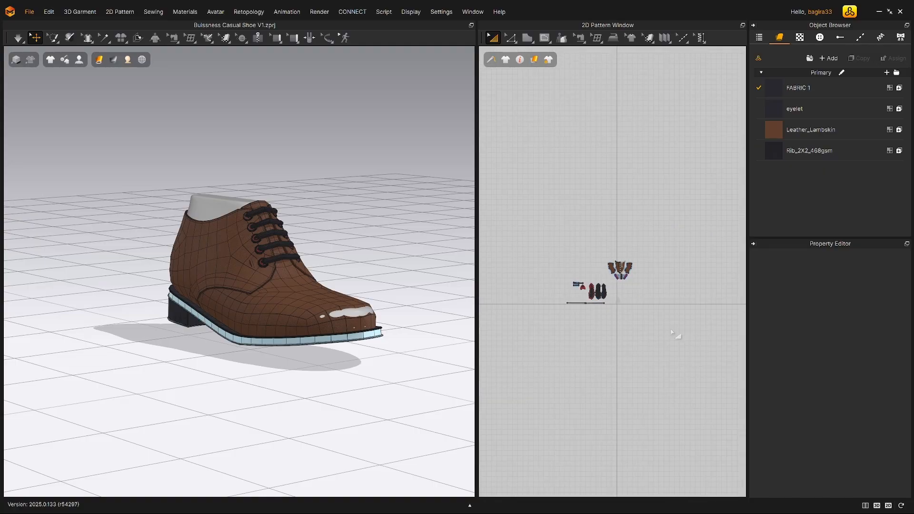
{"action": "key", "text": "ctrl+a"}
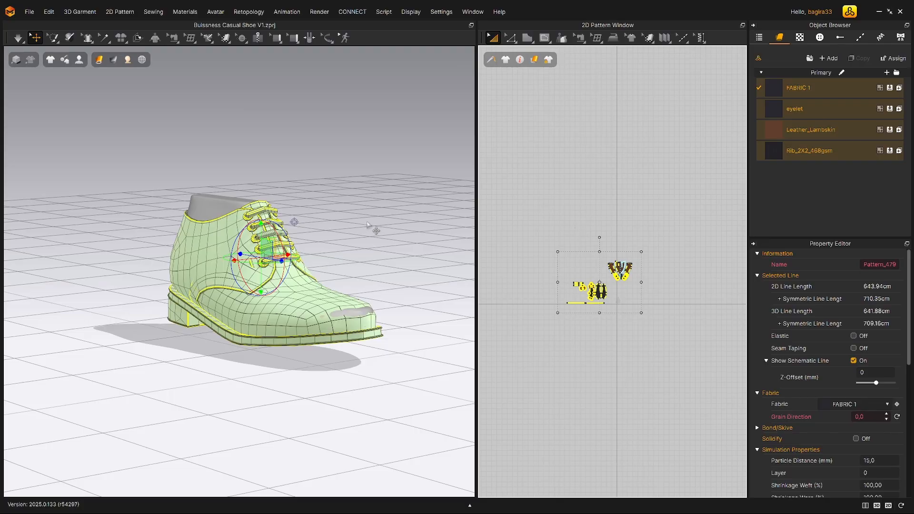
{"action": "left_click", "coordinate": [395, 219]}
Delete the inner offset outline, the straight cross line and the curved cross line from the leftmost sole pattern.
{"action": "scroll", "coordinate": [604, 309], "scroll_direction": "up", "scroll_amount": 5}
{"action": "scroll", "coordinate": [559, 228], "scroll_direction": "up", "scroll_amount": 8}
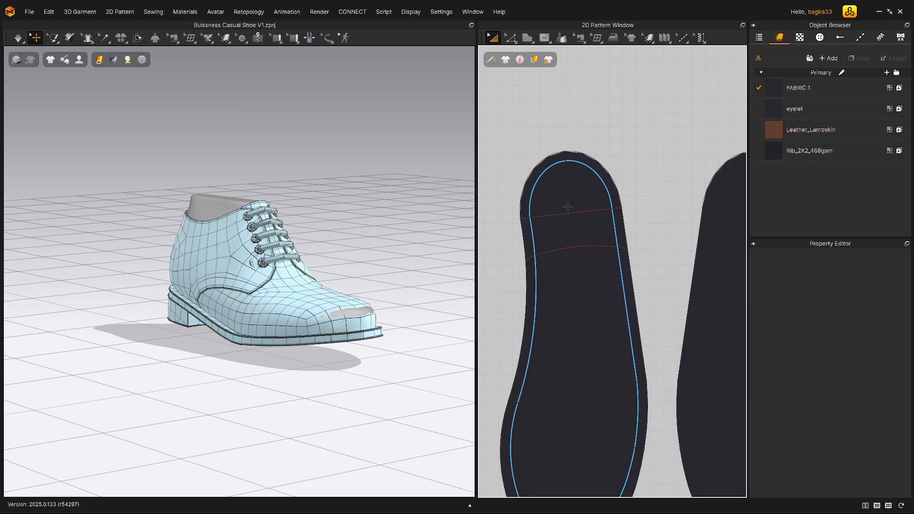
{"action": "left_click", "coordinate": [545, 176]}
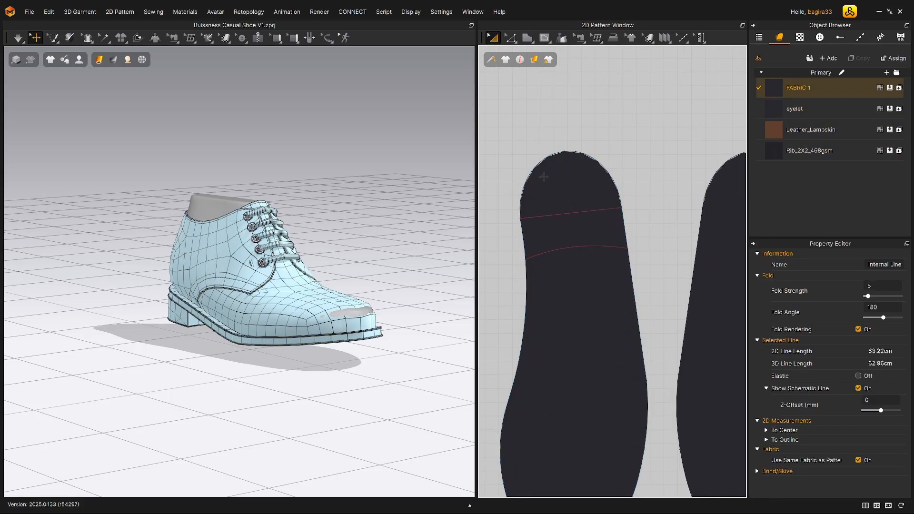
{"action": "left_click", "coordinate": [552, 214]}
{"action": "key", "text": "Delete"}
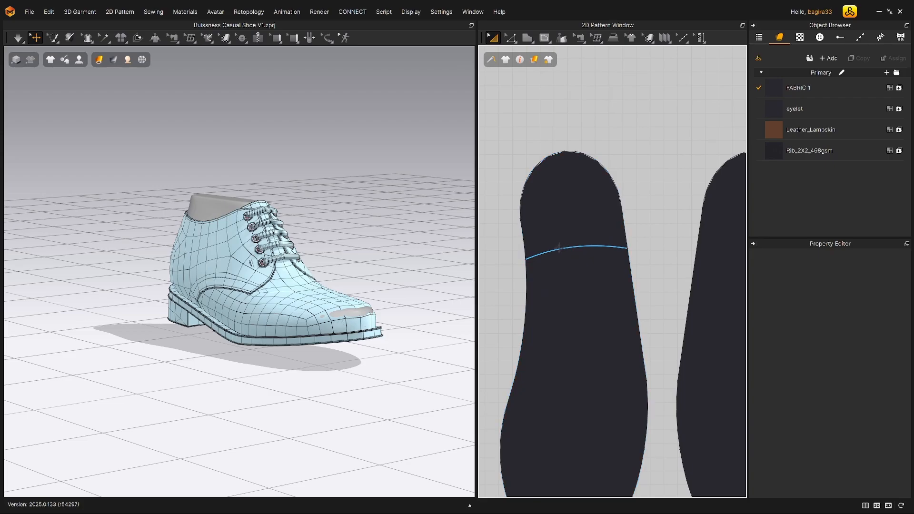
{"action": "left_click", "coordinate": [559, 249]}
{"action": "key", "text": "Delete"}
Delete the inner curved outline and the three cross lines from the small heel pattern.
{"action": "right_click_drag", "start_coordinate": [342, 327], "coordinate": [313, 325]}
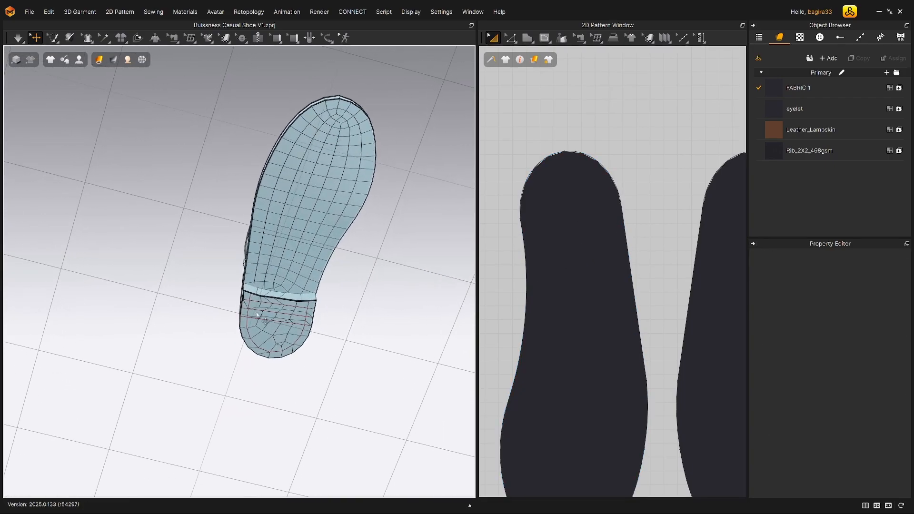
{"action": "scroll", "coordinate": [580, 339], "scroll_direction": "down", "scroll_amount": 5}
{"action": "middle_click_drag", "start_coordinate": [577, 336], "coordinate": [646, 286]}
{"action": "scroll", "coordinate": [647, 285], "scroll_direction": "up", "scroll_amount": 4}
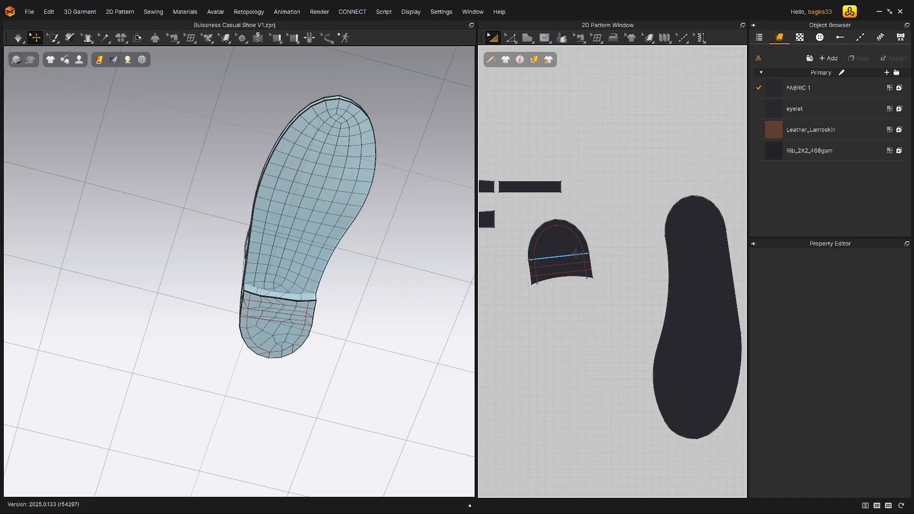
{"action": "left_click", "coordinate": [569, 255]}
{"action": "key", "text": "Delete"}
{"action": "left_click", "coordinate": [566, 265]}
{"action": "key", "text": "Delete"}
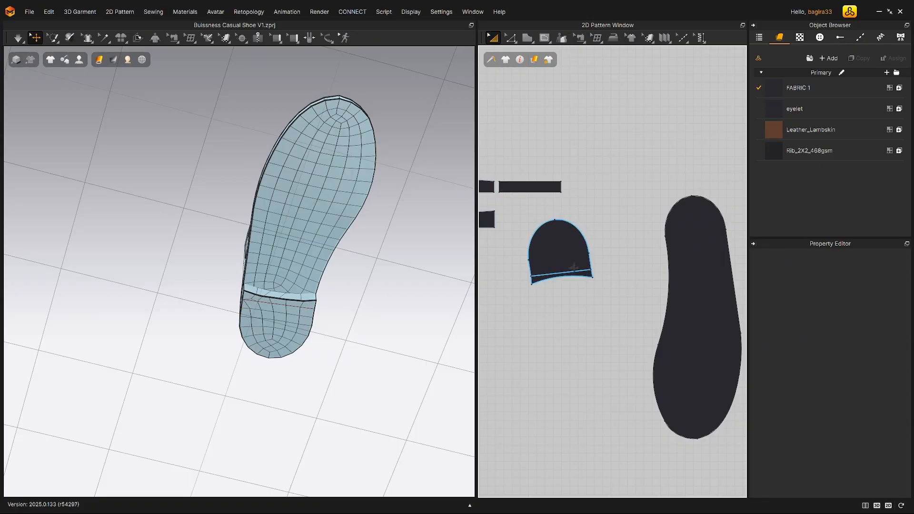
{"action": "left_click", "coordinate": [572, 271]}
{"action": "key", "text": "Delete"}
Examine the quad mesh on the heel block, the sole edge and the side of the shoe.
{"action": "right_click_drag", "start_coordinate": [279, 272], "coordinate": [251, 240]}
{"action": "scroll", "coordinate": [308, 287], "scroll_direction": "up", "scroll_amount": 4}
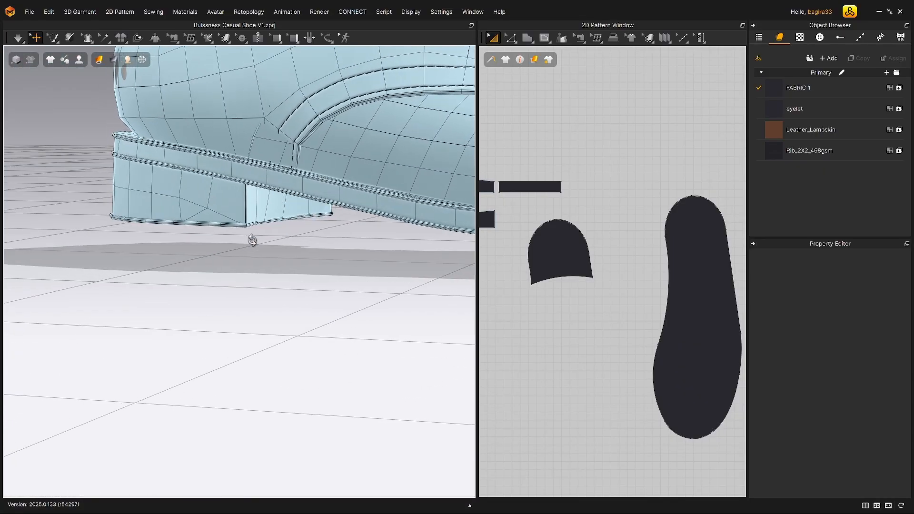
{"action": "middle_click_drag", "start_coordinate": [250, 241], "coordinate": [233, 233]}
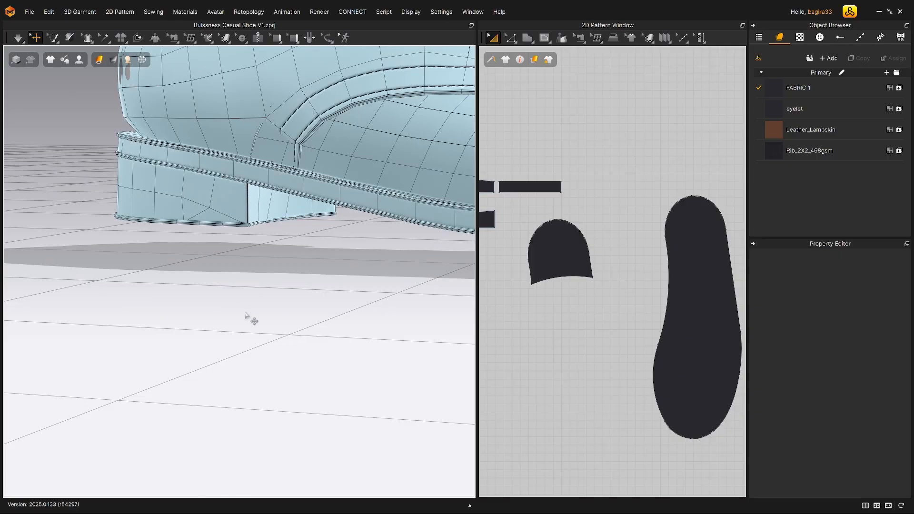
{"action": "scroll", "coordinate": [241, 214], "scroll_direction": "down", "scroll_amount": 4}
{"action": "scroll", "coordinate": [300, 221], "scroll_direction": "down", "scroll_amount": 3}
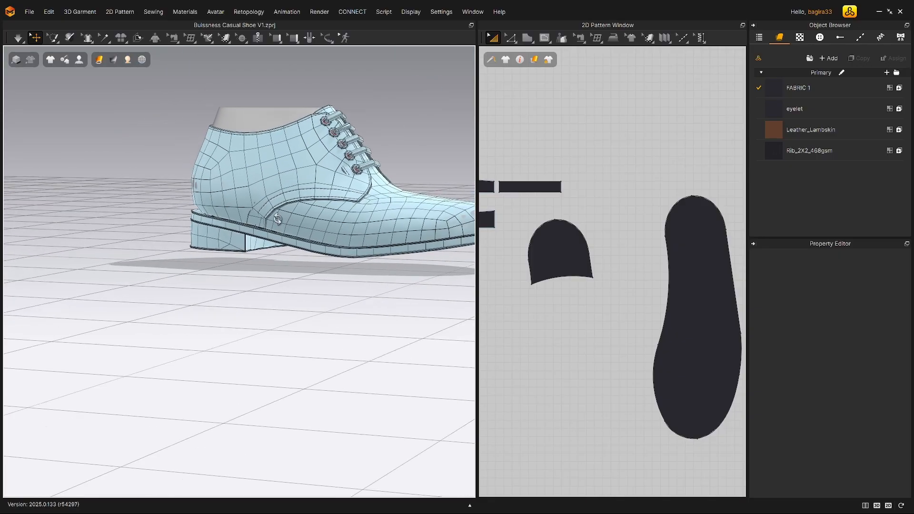
{"action": "right_click_drag", "start_coordinate": [285, 219], "coordinate": [257, 238]}
{"action": "middle_click_drag", "start_coordinate": [256, 238], "coordinate": [202, 293]}
{"action": "right_click_drag", "start_coordinate": [166, 318], "coordinate": [177, 291]}
{"action": "scroll", "coordinate": [235, 265], "scroll_direction": "up", "scroll_amount": 5}
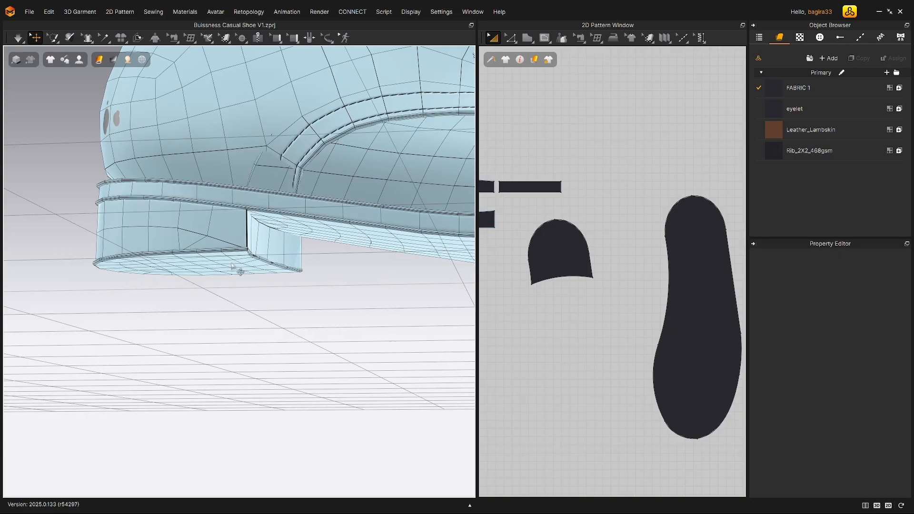
{"action": "right_click_drag", "start_coordinate": [238, 265], "coordinate": [262, 230]}
{"action": "scroll", "coordinate": [267, 230], "scroll_direction": "down", "scroll_amount": 3}
{"action": "middle_click_drag", "start_coordinate": [299, 216], "coordinate": [294, 247]}
{"action": "mouse_move", "coordinate": [294, 247]}
{"action": "right_mouse_down"}
{"action": "mouse_move", "coordinate": [254, 251]}
{"action": "mouse_move", "coordinate": [292, 247]}
{"action": "right_mouse_up"}
{"action": "right_click_drag", "start_coordinate": [340, 230], "coordinate": [251, 217]}
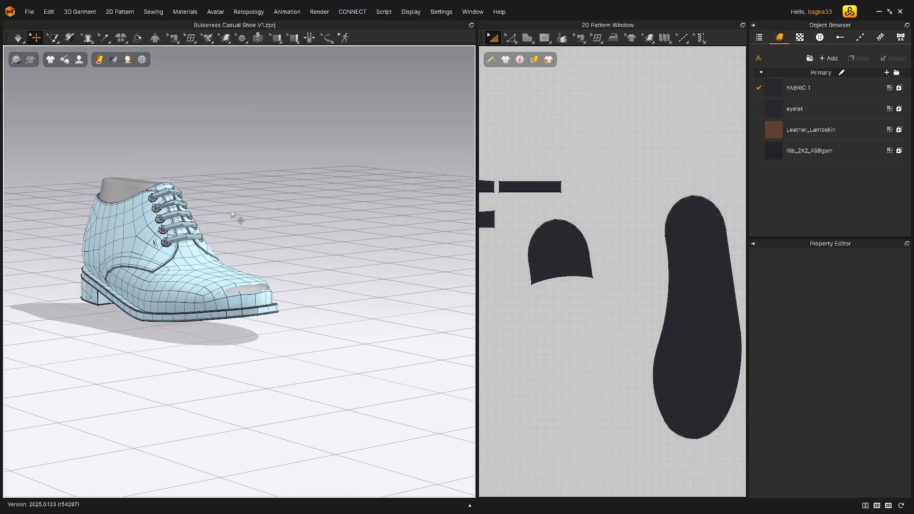
{"action": "scroll", "coordinate": [276, 228], "scroll_direction": "up", "scroll_amount": 5}
{"action": "scroll", "coordinate": [313, 246], "scroll_direction": "down", "scroll_amount": 2}
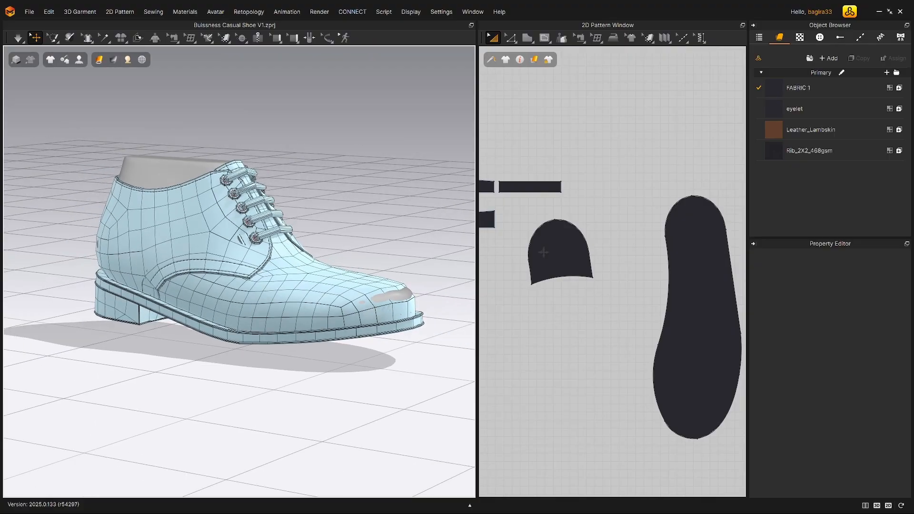
Select all patterns of the shoe and unfreeze them.
{"action": "scroll", "coordinate": [559, 245], "scroll_direction": "down", "scroll_amount": 12}
{"action": "left_click_drag", "start_coordinate": [652, 302], "coordinate": [471, 128]}
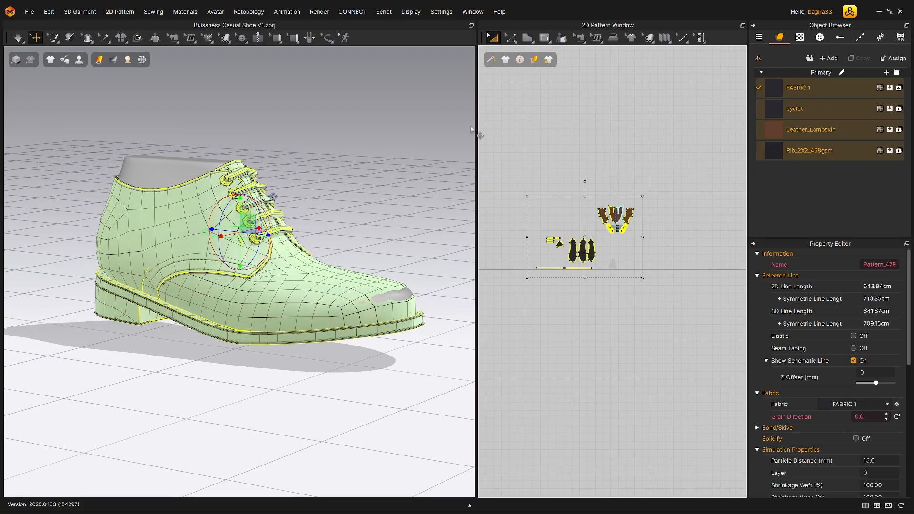
{"action": "left_click", "coordinate": [398, 234]}
Inspect the cleaned quad mesh on both sides and the front of the unfrozen shoe.
{"action": "scroll", "coordinate": [223, 302], "scroll_direction": "up", "scroll_amount": 5}
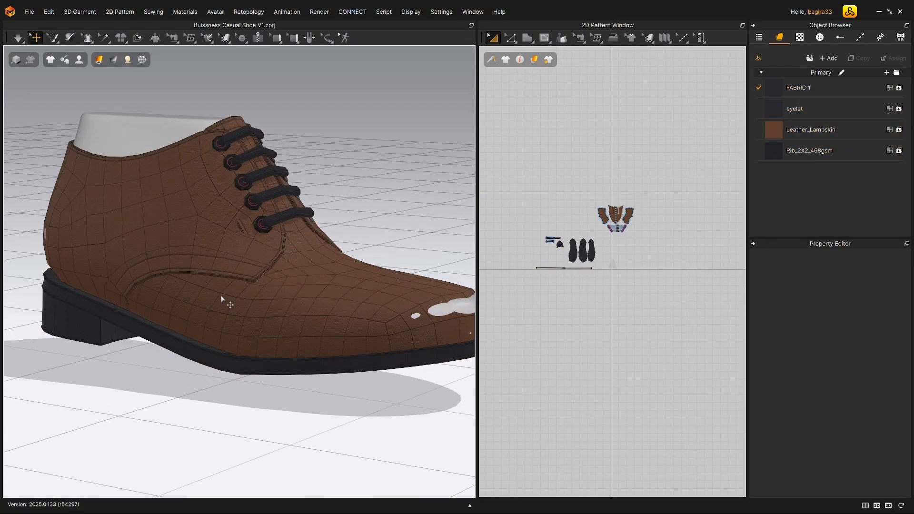
{"action": "right_click_drag", "start_coordinate": [244, 277], "coordinate": [166, 284]}
{"action": "scroll", "coordinate": [279, 267], "scroll_direction": "up", "scroll_amount": 3}
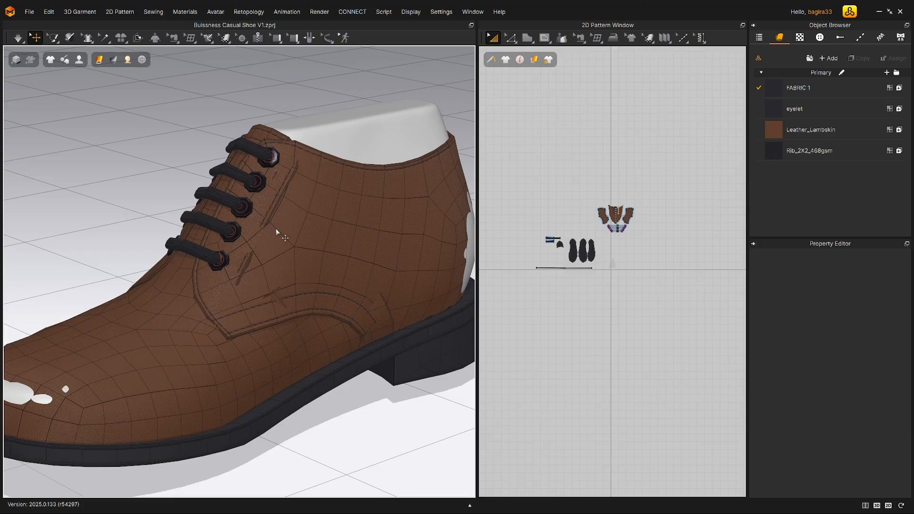
{"action": "scroll", "coordinate": [349, 253], "scroll_direction": "down", "scroll_amount": 5}
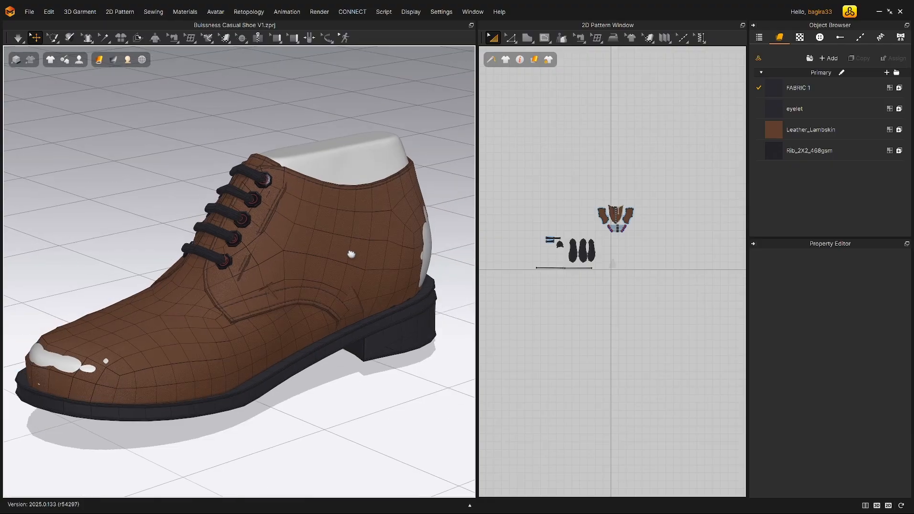
{"action": "right_click_drag", "start_coordinate": [209, 301], "coordinate": [266, 293]}
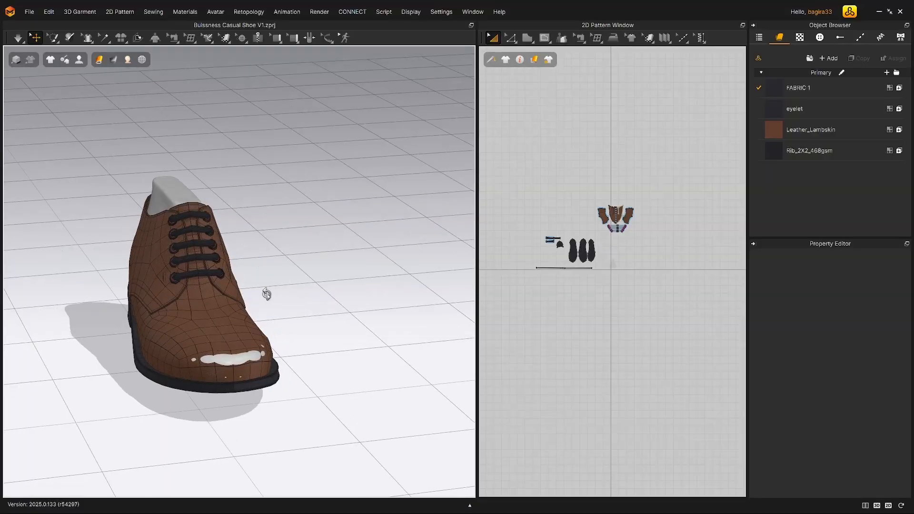
{"action": "scroll", "coordinate": [621, 246], "scroll_direction": "up", "scroll_amount": 3}
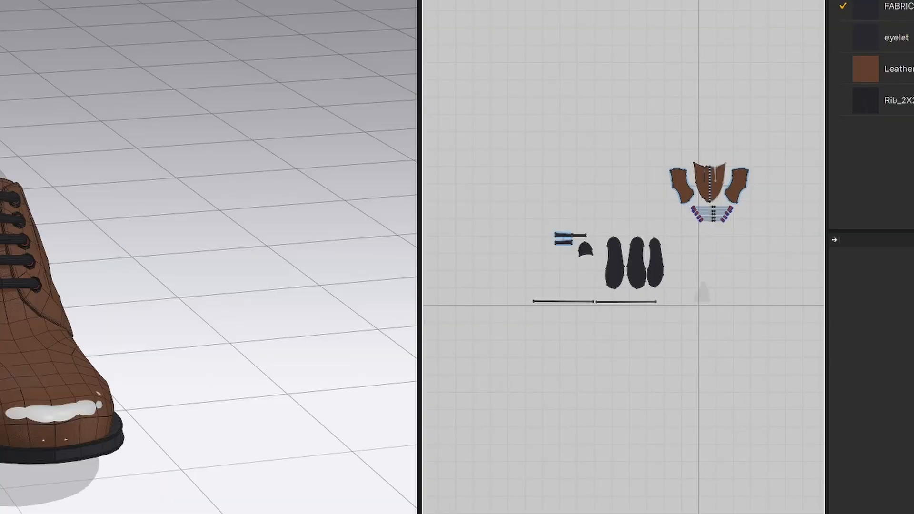
Activate a sewing tool to review the seam lines between the upper and sole patterns, and return to pattern selection.
{"action": "left_click", "coordinate": [578, 38]}
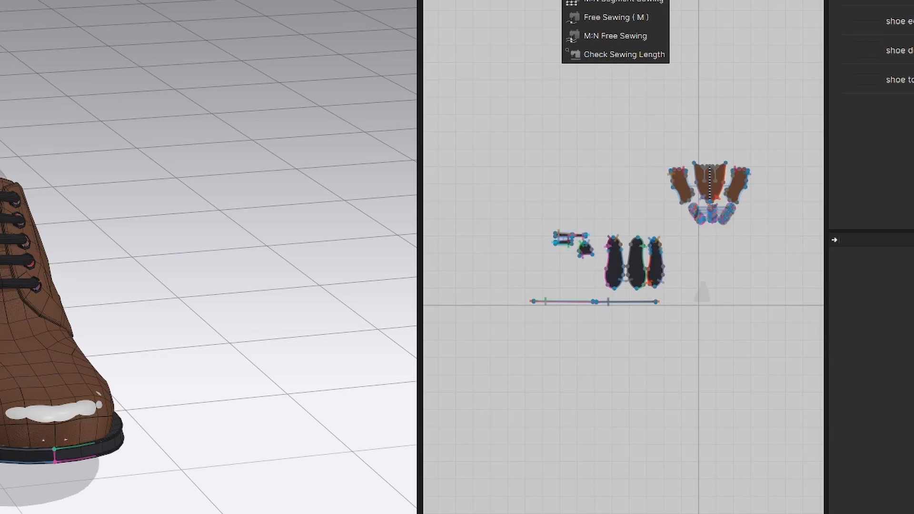
{"action": "left_click", "coordinate": [620, 1]}
{"action": "scroll", "coordinate": [738, 153], "scroll_direction": "up", "scroll_amount": 5}
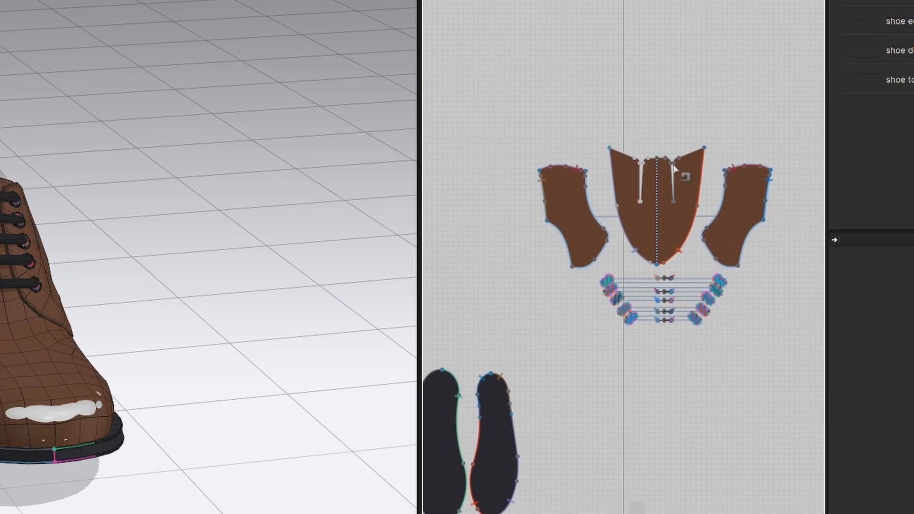
{"action": "middle_click_drag", "start_coordinate": [566, 177], "coordinate": [607, 157]}
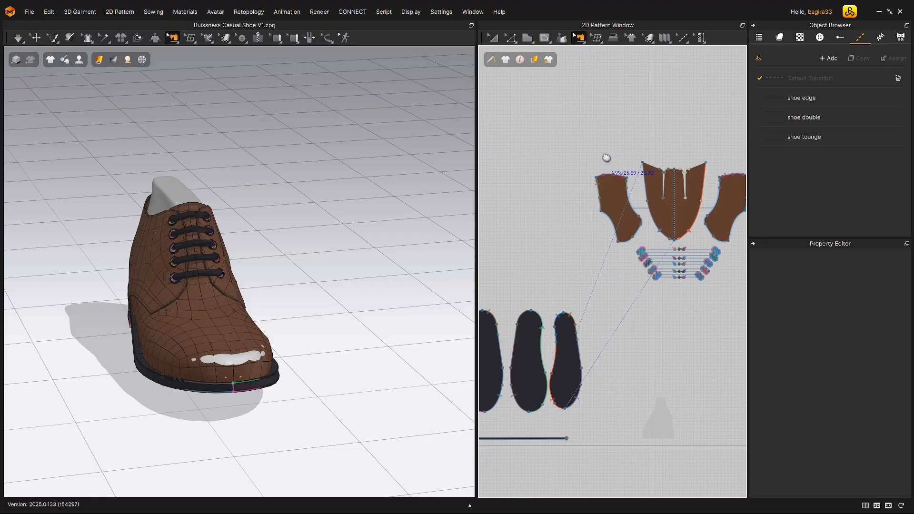
{"action": "scroll", "coordinate": [607, 158], "scroll_direction": "down", "scroll_amount": 5}
{"action": "key", "text": "a"}
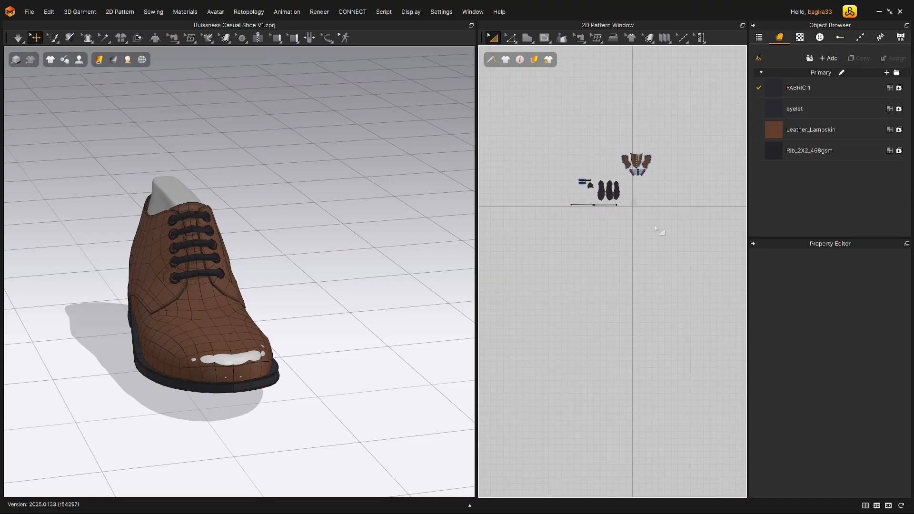
Select all patterns of the shoe and freeze them.
{"action": "left_click_drag", "start_coordinate": [684, 220], "coordinate": [552, 97]}
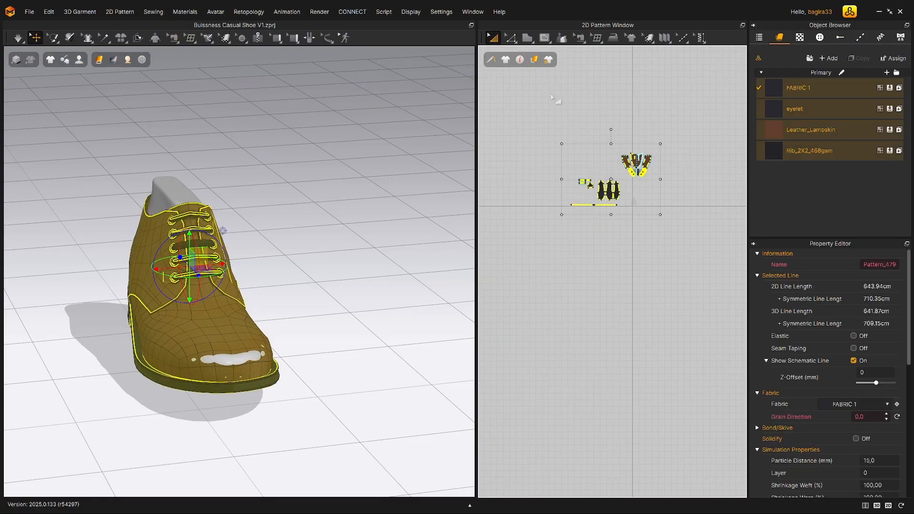
{"action": "left_click", "coordinate": [266, 236]}
{"action": "scroll", "coordinate": [290, 267], "scroll_direction": "up", "scroll_amount": 2}
{"action": "right_click_drag", "start_coordinate": [290, 268], "coordinate": [292, 267]}
{"action": "scroll", "coordinate": [292, 267], "scroll_direction": "down", "scroll_amount": 2}
{"action": "left_click_drag", "start_coordinate": [682, 256], "coordinate": [528, 131]}
{"action": "left_click", "coordinate": [391, 162]}
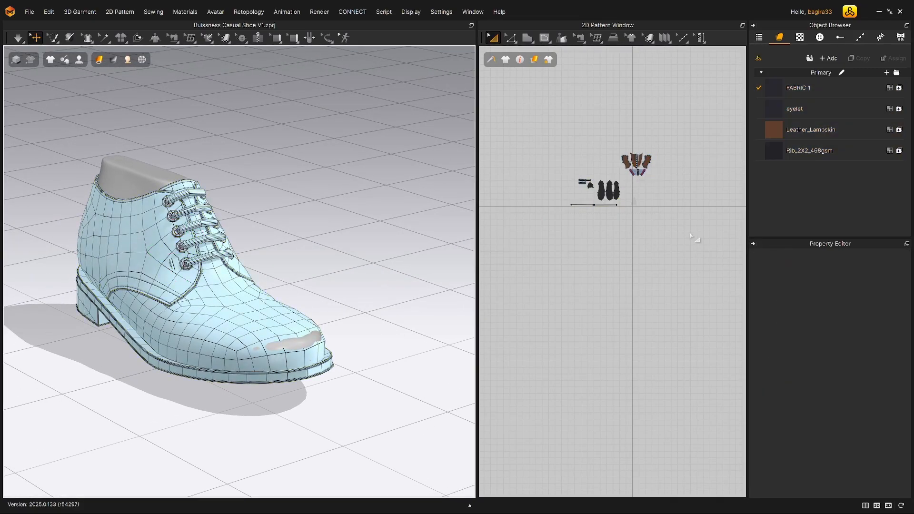
Select all frozen patterns and run the simulation, inspecting the quad mesh on the shoe's front and toe.
{"action": "left_click_drag", "start_coordinate": [691, 236], "coordinate": [522, 112]}
{"action": "scroll", "coordinate": [284, 312], "scroll_direction": "up", "scroll_amount": 2}
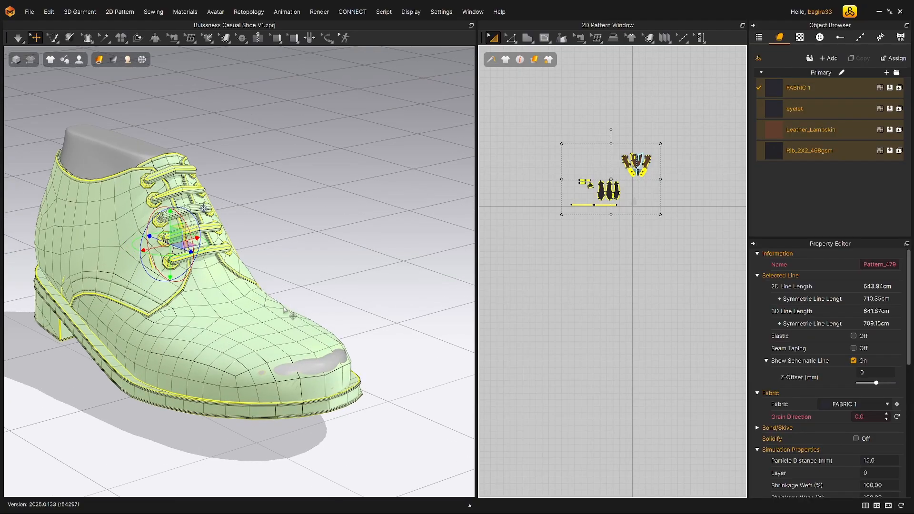
{"action": "right_click_drag", "start_coordinate": [284, 312], "coordinate": [250, 306]}
{"action": "middle_click_drag", "start_coordinate": [214, 324], "coordinate": [252, 276]}
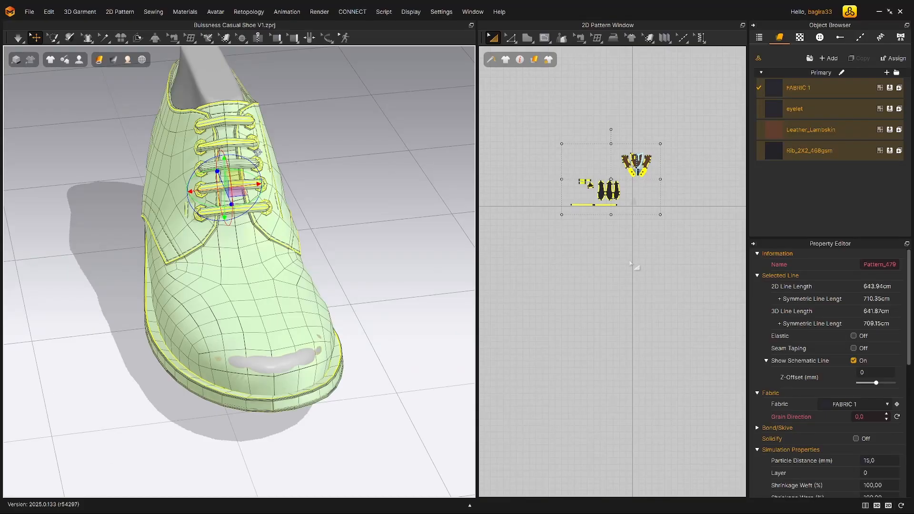
{"action": "key", "text": "space"}
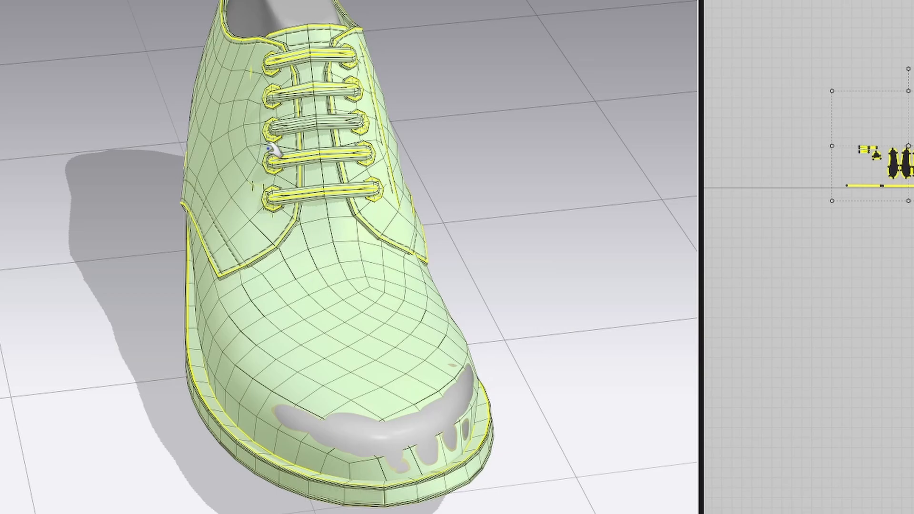
{"action": "right_click_drag", "start_coordinate": [272, 150], "coordinate": [257, 164]}
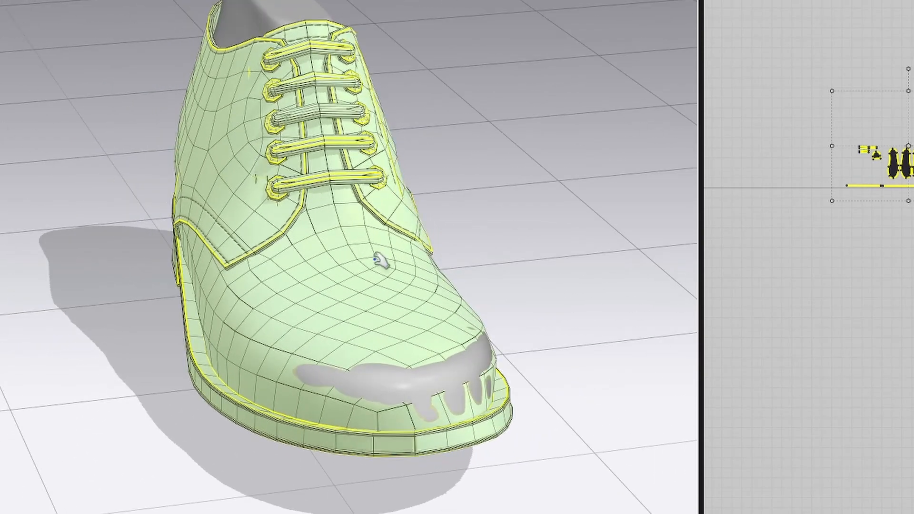
{"action": "right_click_drag", "start_coordinate": [377, 260], "coordinate": [336, 259]}
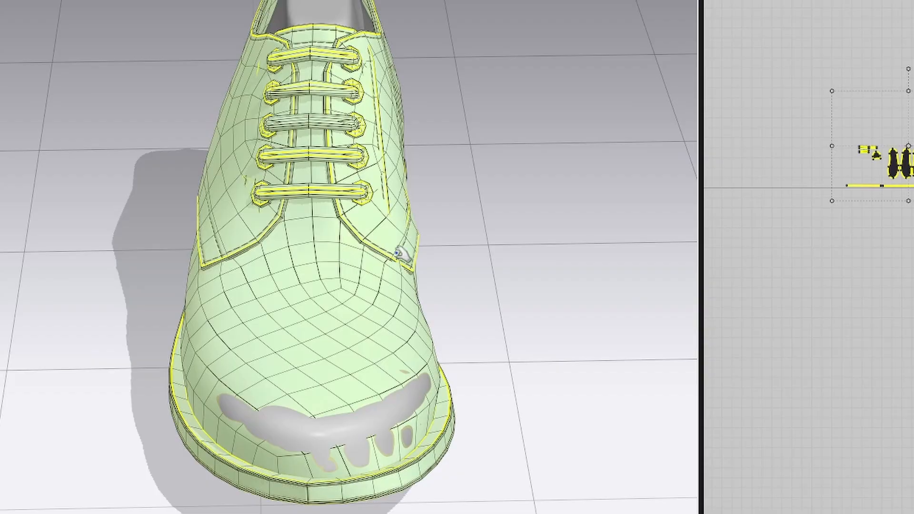
Regenerate the mesh of all patterns by setting the particle distance to 16 mm and back to 15 mm.
{"action": "left_click", "coordinate": [663, 268]}
{"action": "left_click_drag", "start_coordinate": [686, 253], "coordinate": [551, 103]}
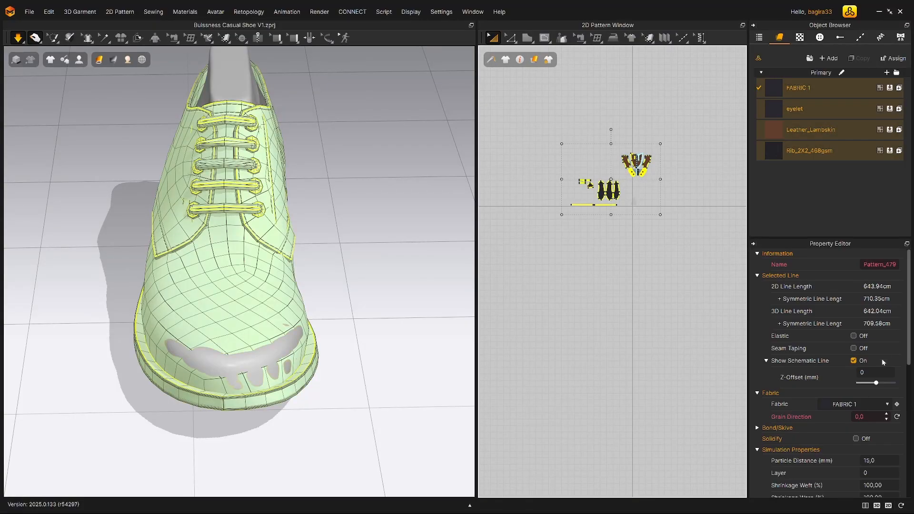
{"action": "left_click", "coordinate": [879, 460]}
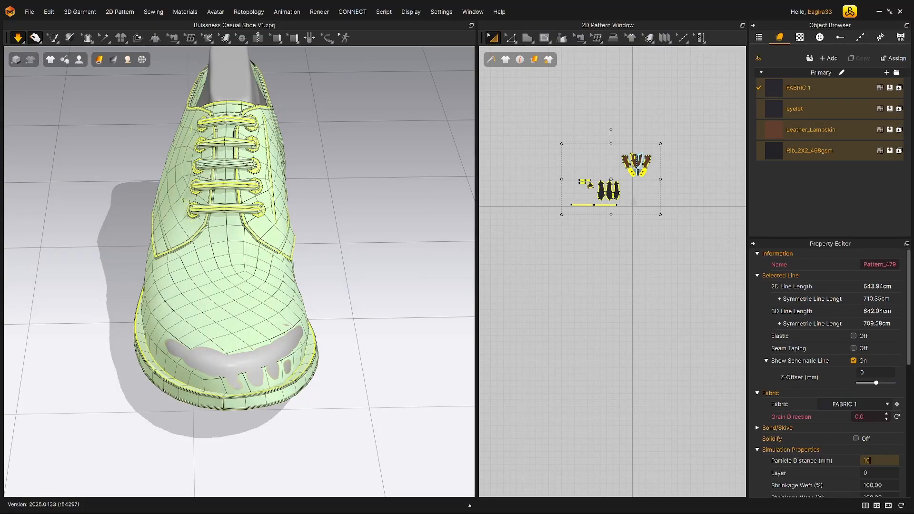
{"action": "key", "text": "Return"}
{"action": "left_click", "coordinate": [668, 309]}
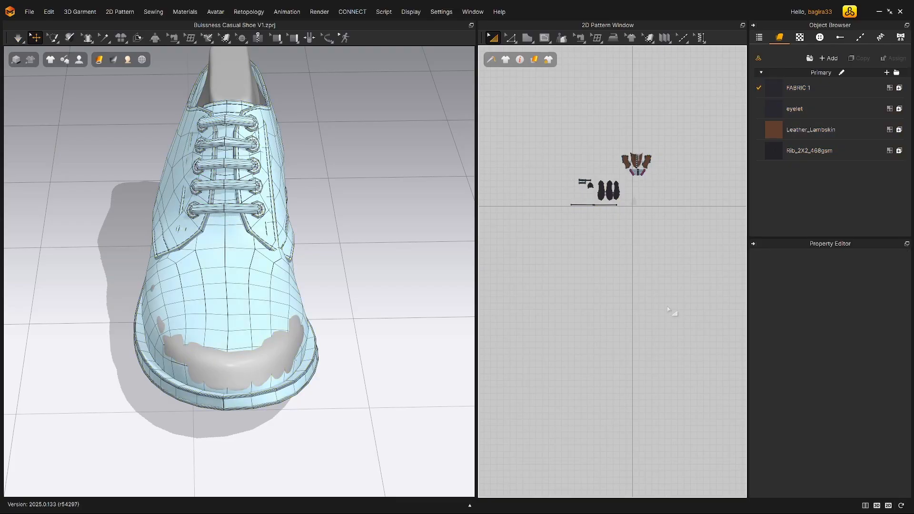
{"action": "left_click_drag", "start_coordinate": [703, 253], "coordinate": [528, 104]}
{"action": "left_click", "coordinate": [875, 460]}
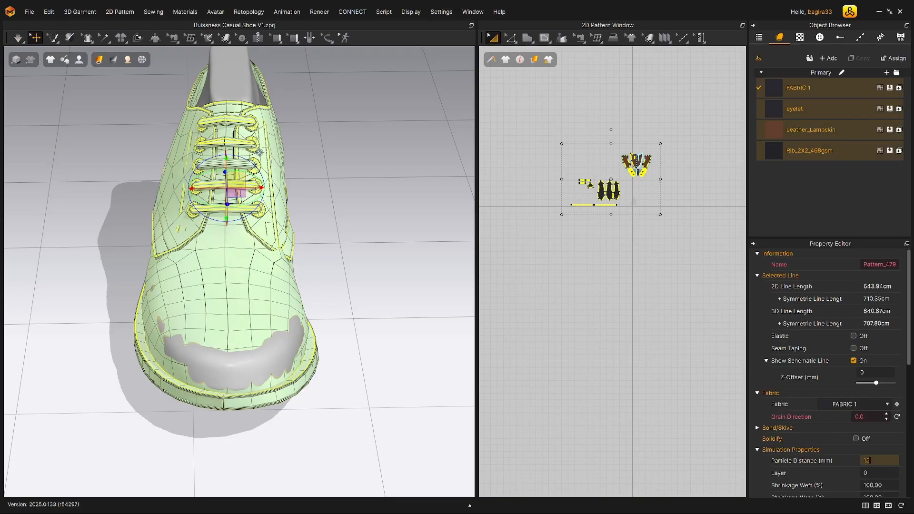
{"action": "type", "text": "15"}
{"action": "key", "text": "Return"}
{"action": "left_click", "coordinate": [664, 267]}
{"action": "left_click_drag", "start_coordinate": [681, 245], "coordinate": [538, 113]}
{"action": "right_click_drag", "start_coordinate": [247, 275], "coordinate": [340, 254]}
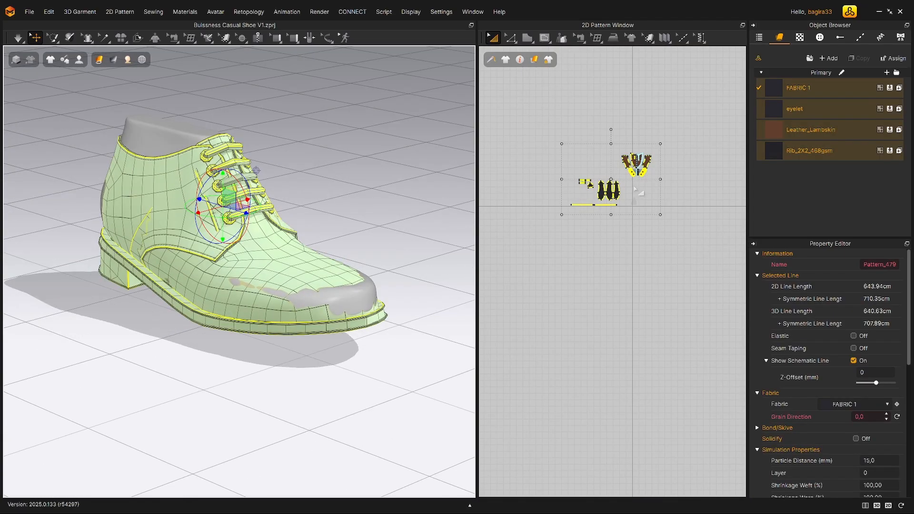
Delete the seams joining the upper's side and front panels to the smallest sole pattern with Edit Sewing.
{"action": "scroll", "coordinate": [632, 168], "scroll_direction": "up", "scroll_amount": 4}
{"action": "middle_click_drag", "start_coordinate": [631, 168], "coordinate": [610, 223]}
{"action": "scroll", "coordinate": [610, 224], "scroll_direction": "up", "scroll_amount": 2}
{"action": "left_click", "coordinate": [580, 38]}
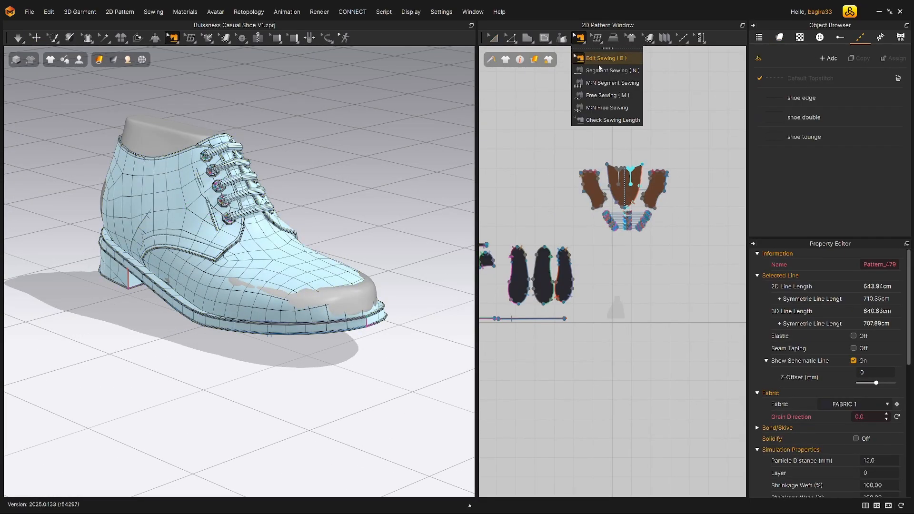
{"action": "scroll", "coordinate": [612, 198], "scroll_direction": "up", "scroll_amount": 3}
{"action": "left_click", "coordinate": [567, 192]}
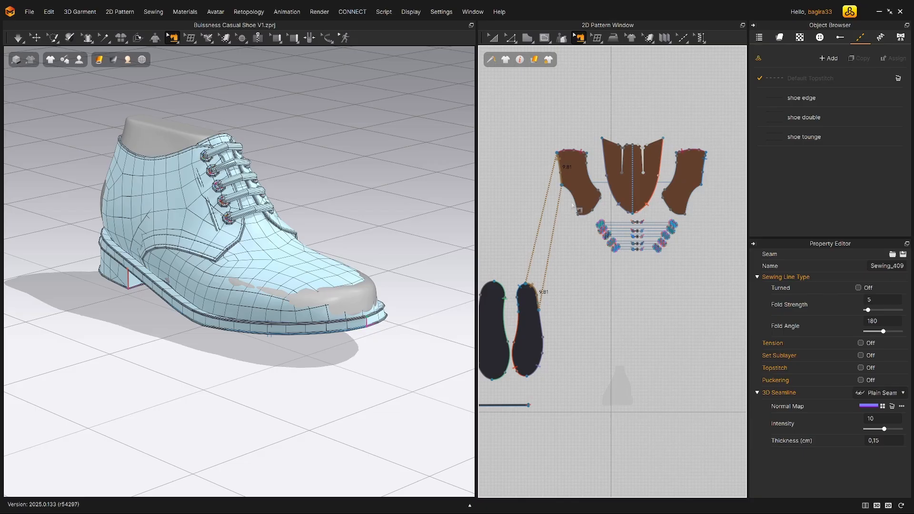
{"action": "key", "text": "Delete"}
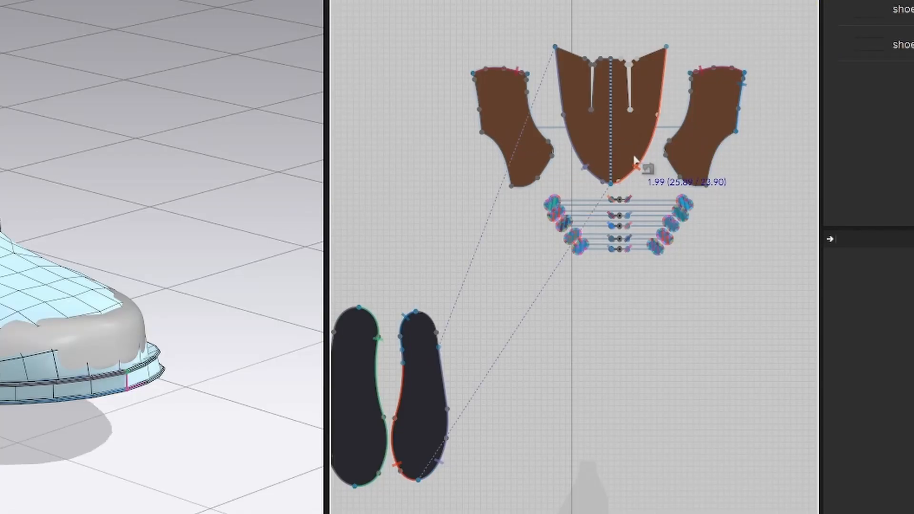
{"action": "left_click", "coordinate": [635, 162]}
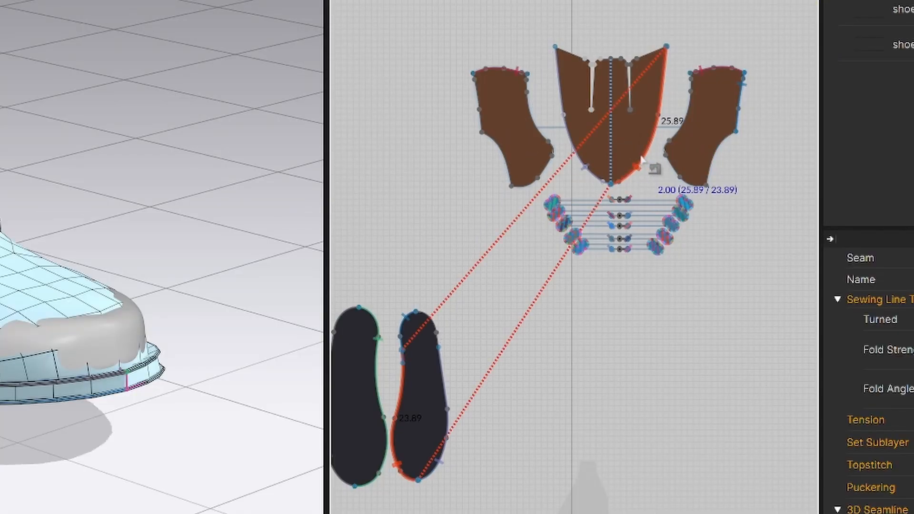
{"action": "key", "text": "Delete"}
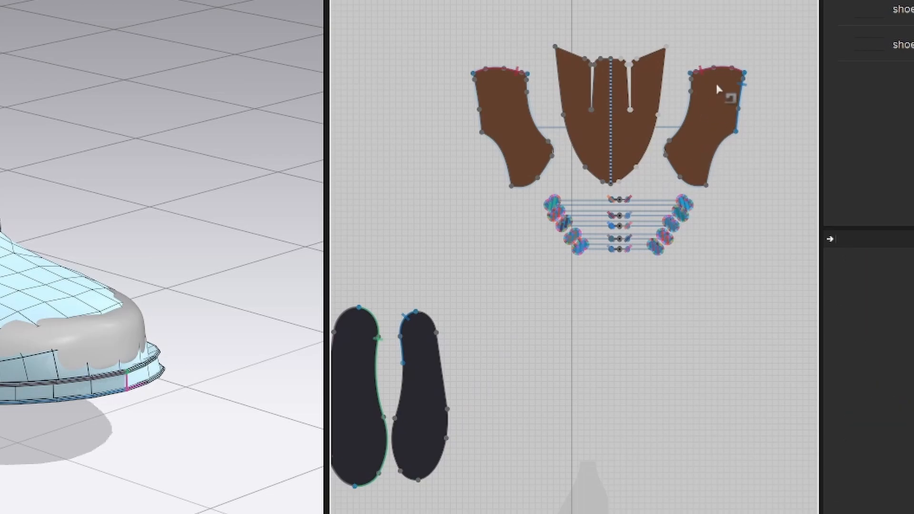
{"action": "key", "text": "Delete"}
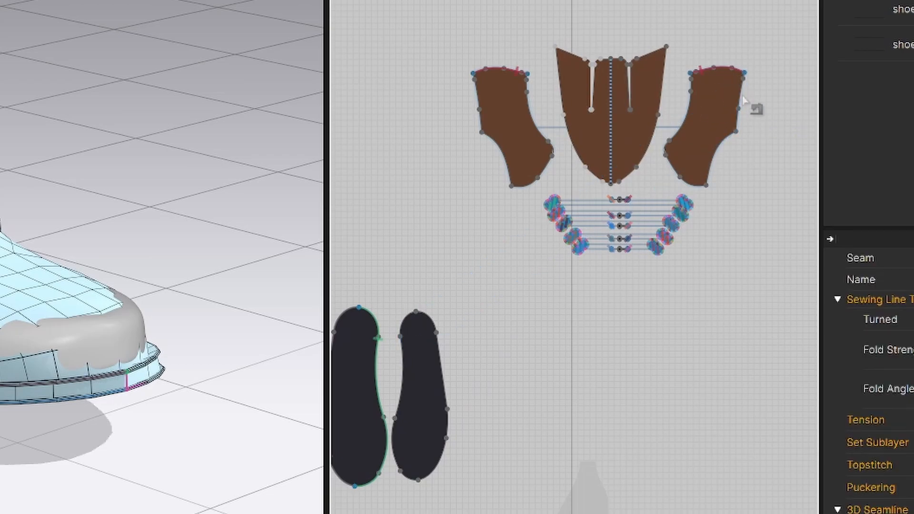
Delete the seams joining the two larger sole patterns to each other, the long edge strips and the upper heel strip.
{"action": "scroll", "coordinate": [172, 316], "scroll_direction": "down", "scroll_amount": 4}
{"action": "scroll", "coordinate": [487, 303], "scroll_direction": "down", "scroll_amount": 4}
{"action": "middle_click_drag", "start_coordinate": [487, 301], "coordinate": [592, 288]}
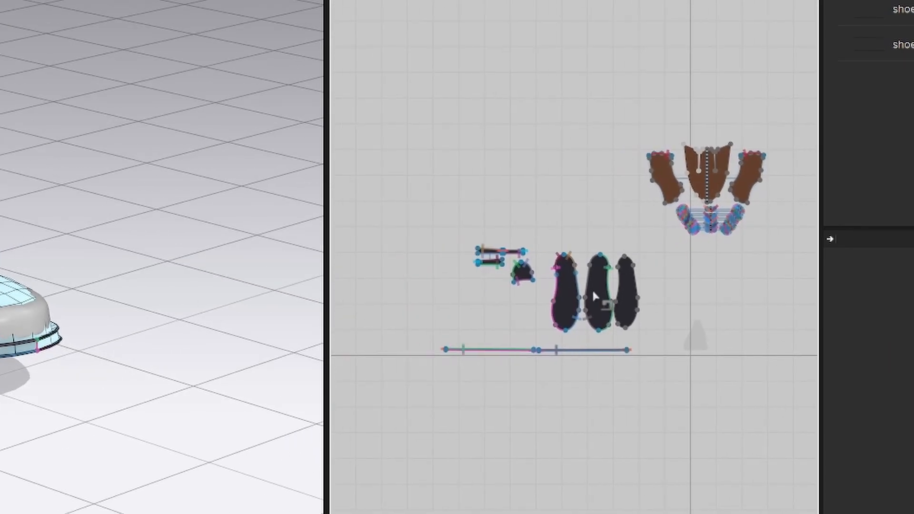
{"action": "scroll", "coordinate": [586, 284], "scroll_direction": "up", "scroll_amount": 4}
{"action": "left_click", "coordinate": [626, 270]}
{"action": "key", "text": "Delete"}
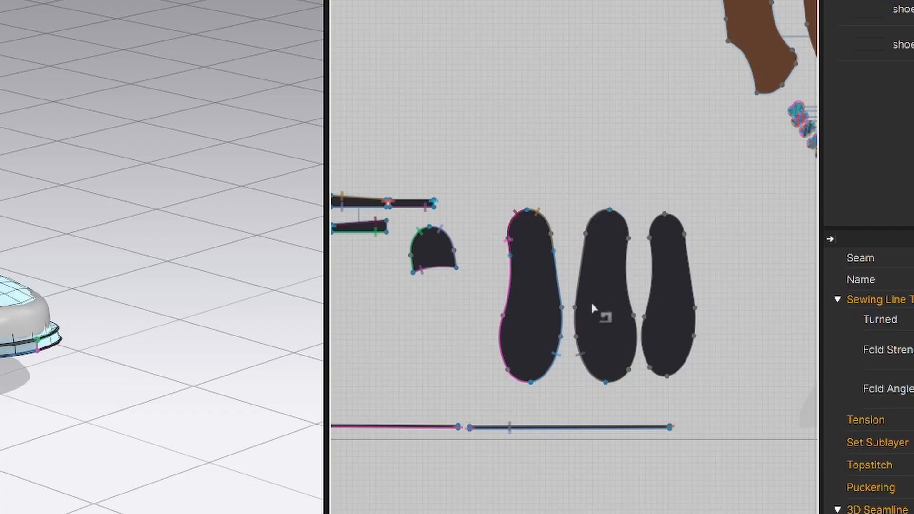
{"action": "left_click", "coordinate": [514, 273]}
{"action": "key", "text": "Delete"}
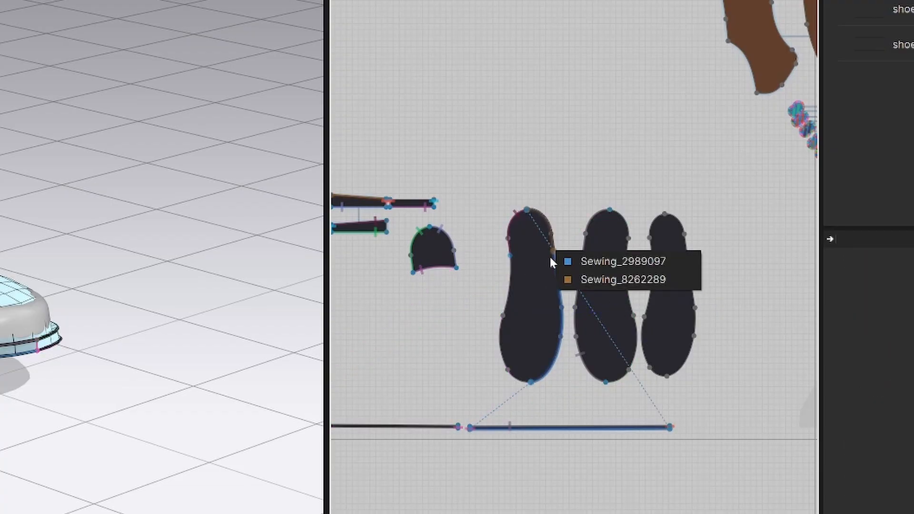
{"action": "left_click", "coordinate": [552, 244]}
{"action": "key", "text": "Delete"}
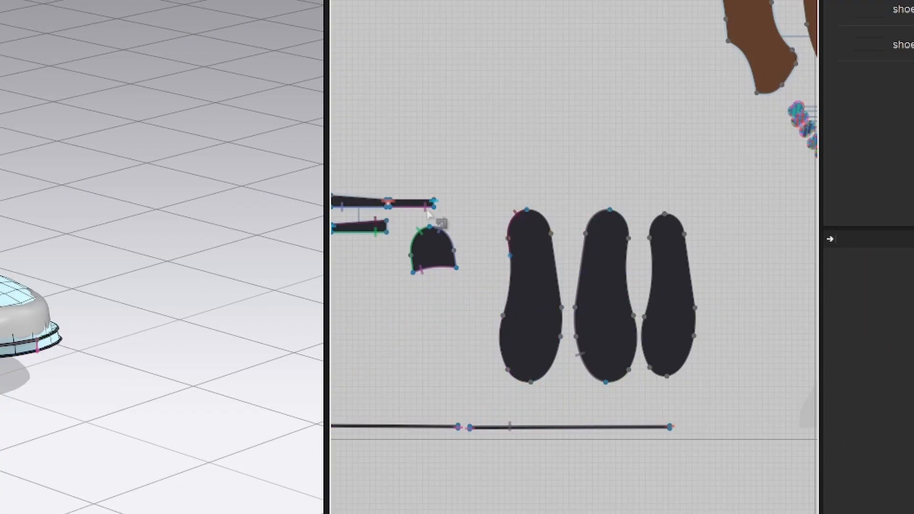
Delete the remaining seams between the heel strips, the heel base and the sole, and return to pattern selection.
{"action": "left_click", "coordinate": [399, 208]}
{"action": "key", "text": "Delete"}
{"action": "left_click", "coordinate": [371, 210]}
{"action": "key", "text": "Delete"}
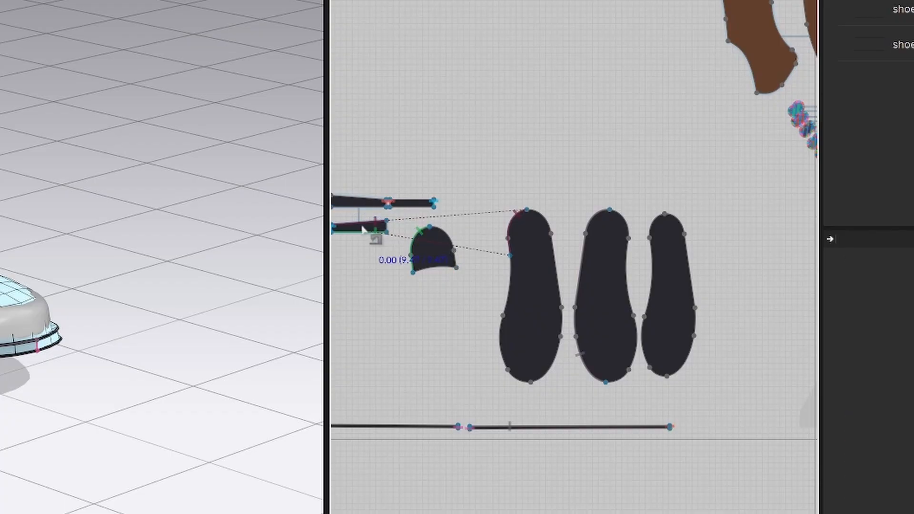
{"action": "left_click", "coordinate": [361, 225]}
{"action": "key", "text": "Delete"}
{"action": "left_click", "coordinate": [410, 257]}
{"action": "key", "text": "Delete"}
{"action": "scroll", "coordinate": [495, 369], "scroll_direction": "down", "scroll_amount": 5}
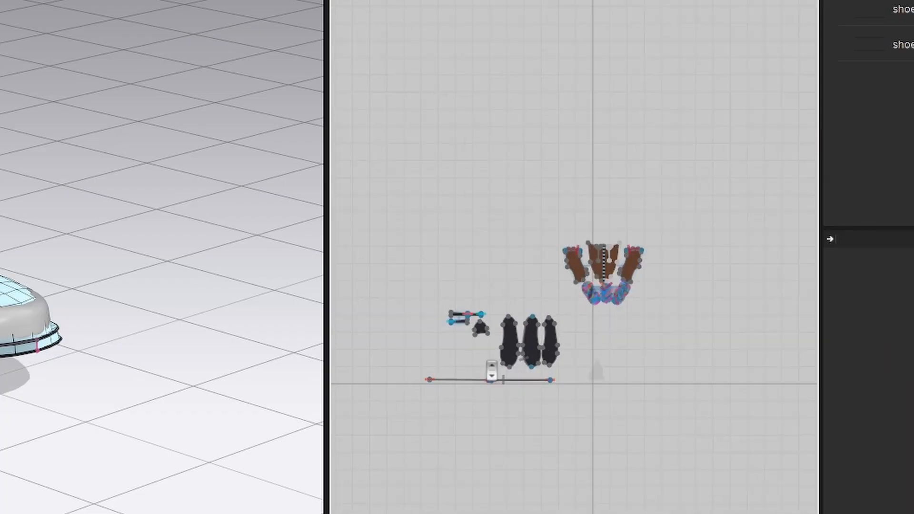
{"action": "scroll", "coordinate": [491, 373], "scroll_direction": "up", "scroll_amount": 3}
{"action": "scroll", "coordinate": [70, 266], "scroll_direction": "up", "scroll_amount": 5}
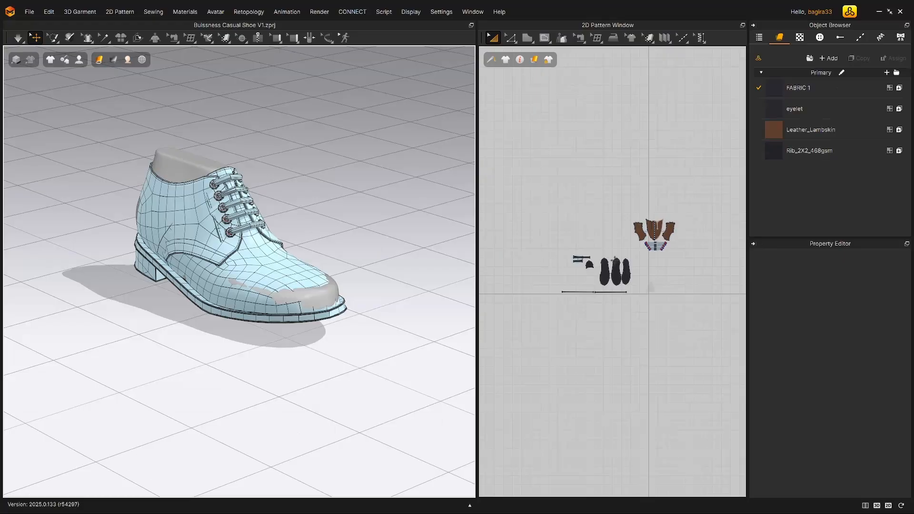
Select every pattern of the shoe and apply Freeze after the seam removal.
{"action": "middle_click_drag", "start_coordinate": [681, 303], "coordinate": [662, 295]}
{"action": "left_click_drag", "start_coordinate": [662, 294], "coordinate": [504, 142]}
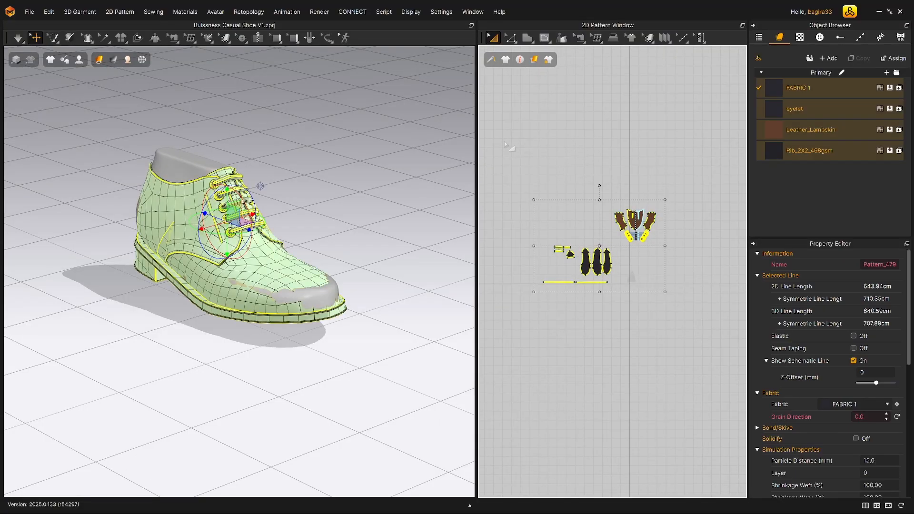
{"action": "left_click", "coordinate": [386, 182]}
{"action": "left_click_drag", "start_coordinate": [736, 309], "coordinate": [509, 176]}
{"action": "key", "text": "ctrl+k"}
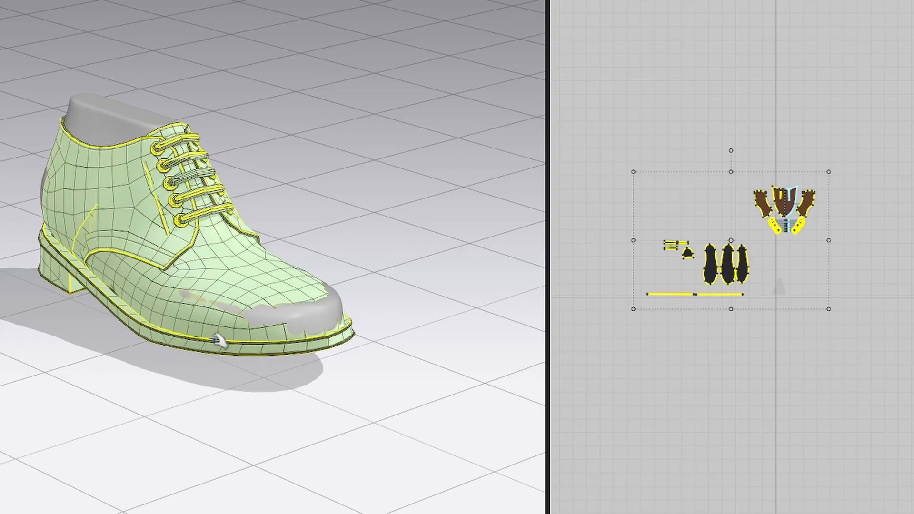
Check the detached sole and heel patterns and the simulated shoe from the front and side, and stop the simulation.
{"action": "scroll", "coordinate": [703, 280], "scroll_direction": "up", "scroll_amount": 5}
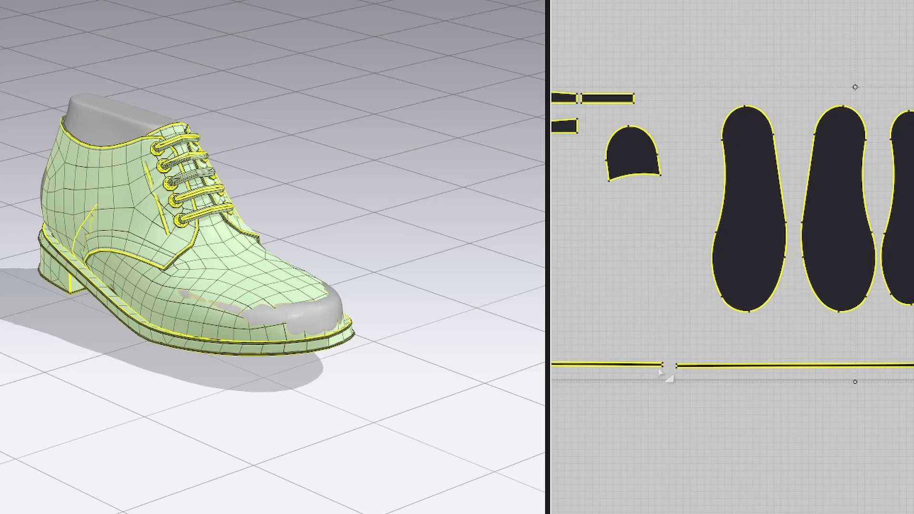
{"action": "scroll", "coordinate": [664, 373], "scroll_direction": "down", "scroll_amount": 4}
{"action": "left_click", "coordinate": [694, 148]}
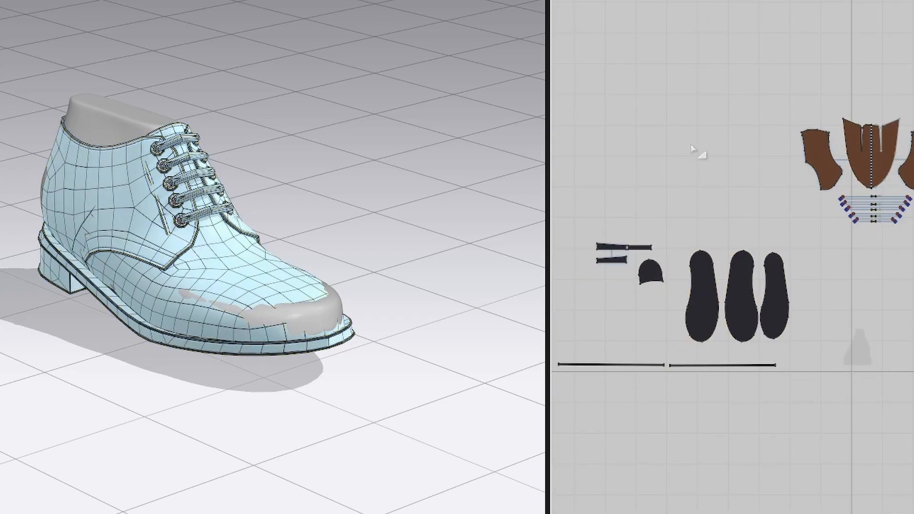
{"action": "scroll", "coordinate": [702, 150], "scroll_direction": "down", "scroll_amount": 3}
{"action": "scroll", "coordinate": [291, 221], "scroll_direction": "up", "scroll_amount": 3}
{"action": "right_click_drag", "start_coordinate": [292, 237], "coordinate": [266, 241]}
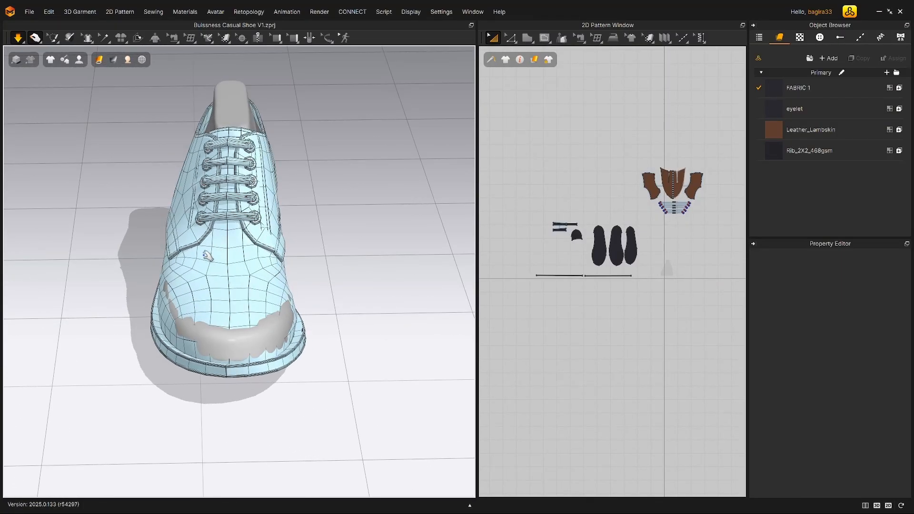
{"action": "right_click_drag", "start_coordinate": [224, 310], "coordinate": [263, 268]}
{"action": "key", "text": "space"}
Export all shoe patterns as a single thick FBX object, overwriting the existing BuissnessShoe_V1 file.
{"action": "left_click_drag", "start_coordinate": [715, 297], "coordinate": [532, 108]}
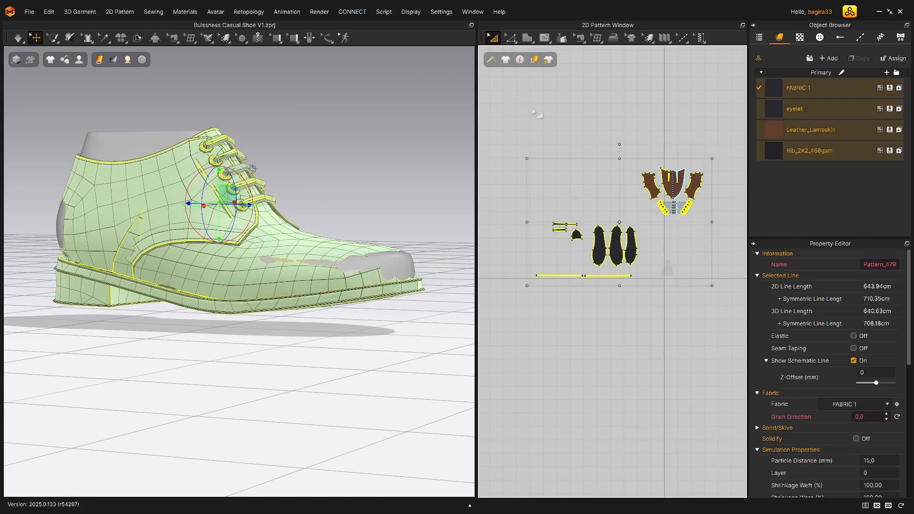
{"action": "left_click", "coordinate": [30, 11]}
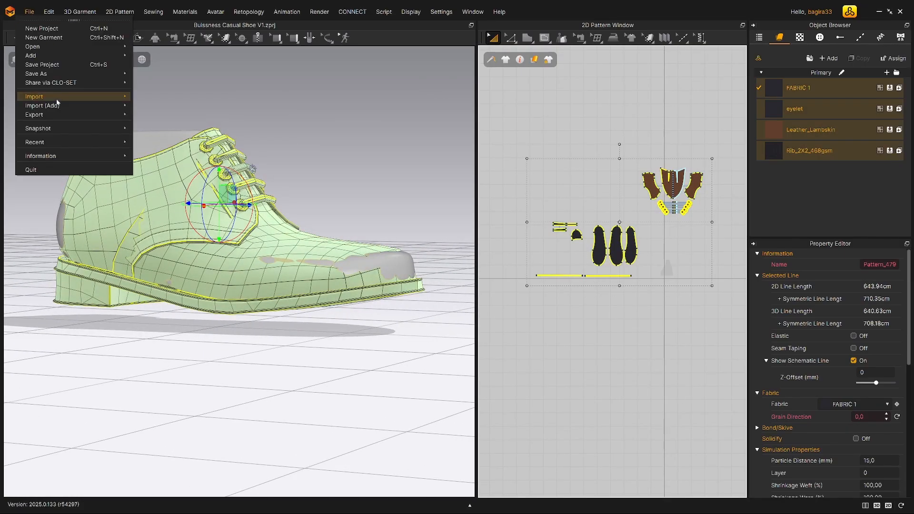
{"action": "mouse_move", "coordinate": [53, 115]}
{"action": "left_click", "coordinate": [210, 133]}
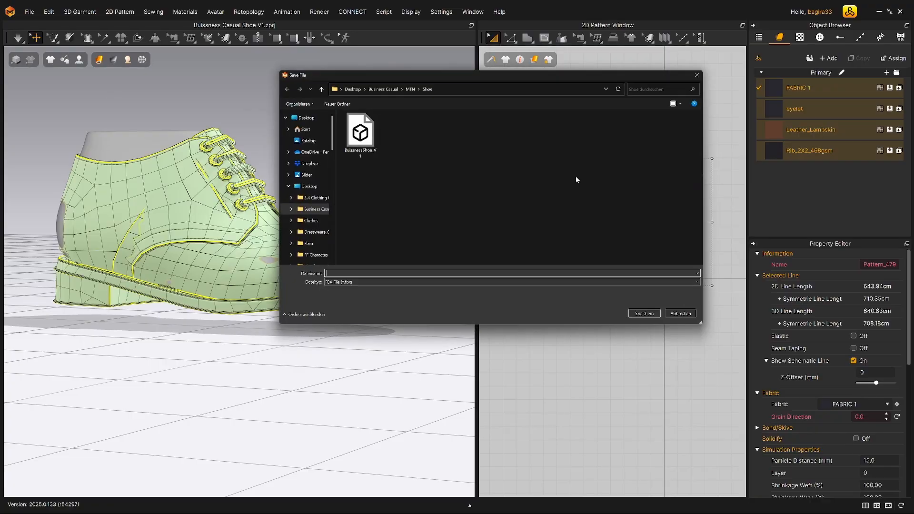
{"action": "left_click", "coordinate": [360, 125]}
{"action": "left_click", "coordinate": [644, 313]}
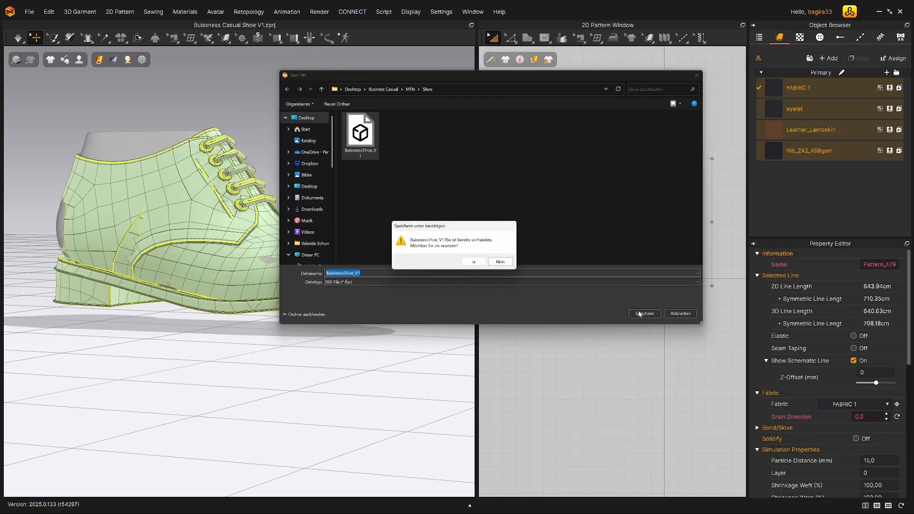
{"action": "left_click", "coordinate": [474, 263]}
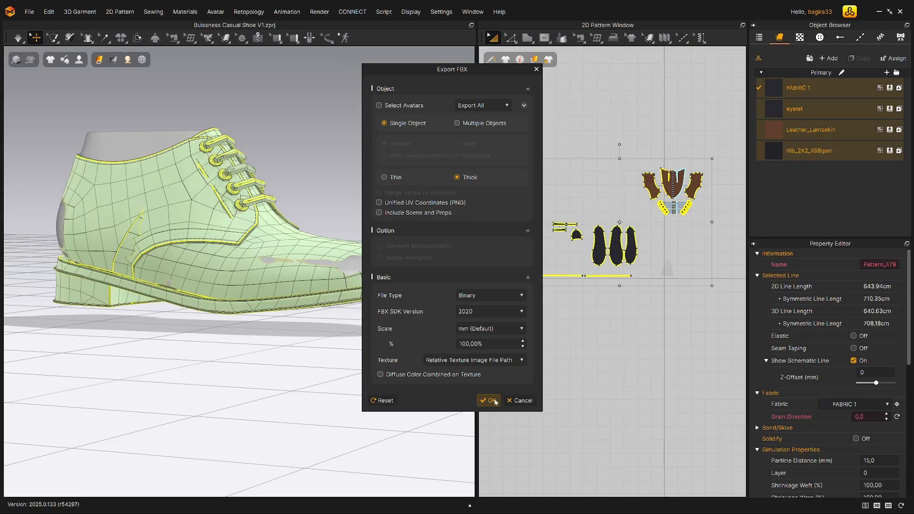
Switch to Blender and inspect the shoe's quad topology in Edit Mode, from the toe to the laces and collar.
{"action": "left_click", "coordinate": [506, 498]}
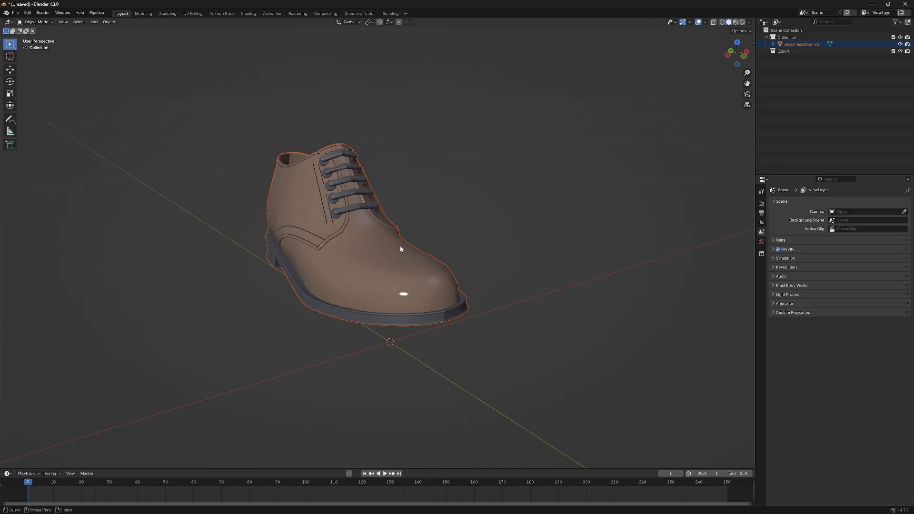
{"action": "left_click", "coordinate": [399, 247]}
{"action": "middle_click_drag", "start_coordinate": [371, 243], "coordinate": [396, 242]}
{"action": "key", "text": "Tab"}
{"action": "scroll", "coordinate": [475, 213], "scroll_direction": "up", "scroll_amount": 2}
{"action": "left_click", "coordinate": [481, 216]}
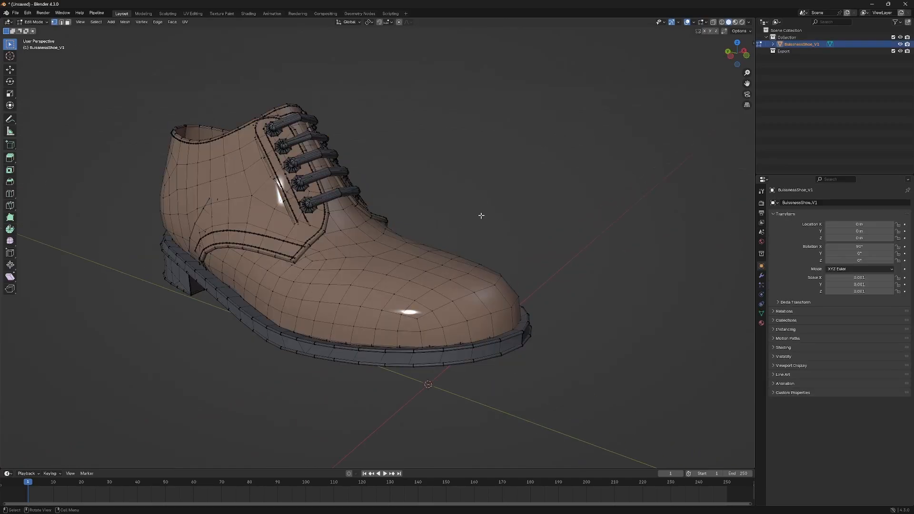
{"action": "mouse_move", "coordinate": [482, 215]}
{"action": "middle_mouse_down"}
{"action": "mouse_move", "coordinate": [364, 218]}
{"action": "mouse_move", "coordinate": [480, 217]}
{"action": "middle_mouse_up"}
{"action": "scroll", "coordinate": [383, 217], "scroll_direction": "up", "scroll_amount": 1}
{"action": "middle_click_drag", "start_coordinate": [286, 210], "coordinate": [311, 220], "text": "shift"}
{"action": "scroll", "coordinate": [385, 260], "scroll_direction": "up", "scroll_amount": 2}
{"action": "middle_click_drag", "start_coordinate": [311, 220], "coordinate": [413, 254], "text": "shift"}
{"action": "scroll", "coordinate": [409, 255], "scroll_direction": "down", "scroll_amount": 4}
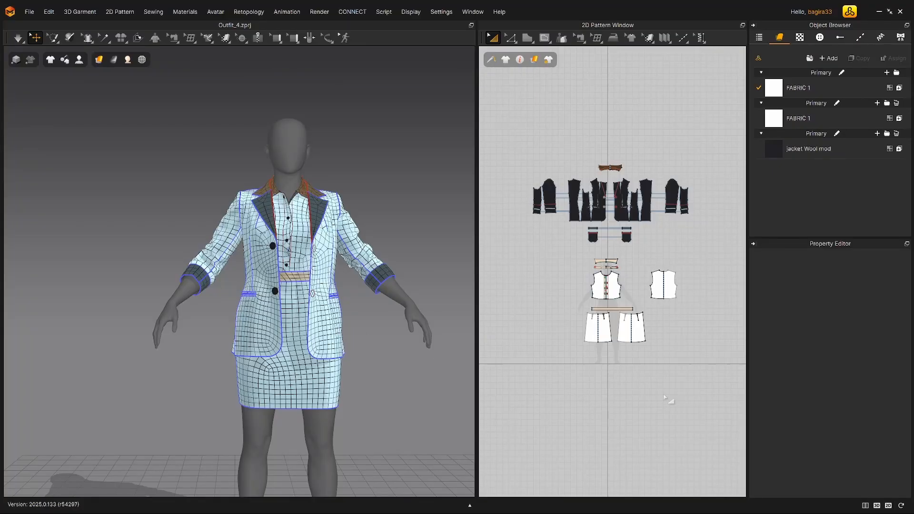
Select every pattern of the jacket, shirt and skirt outfit and unfreeze them.
{"action": "left_click_drag", "start_coordinate": [701, 367], "coordinate": [490, 130]}
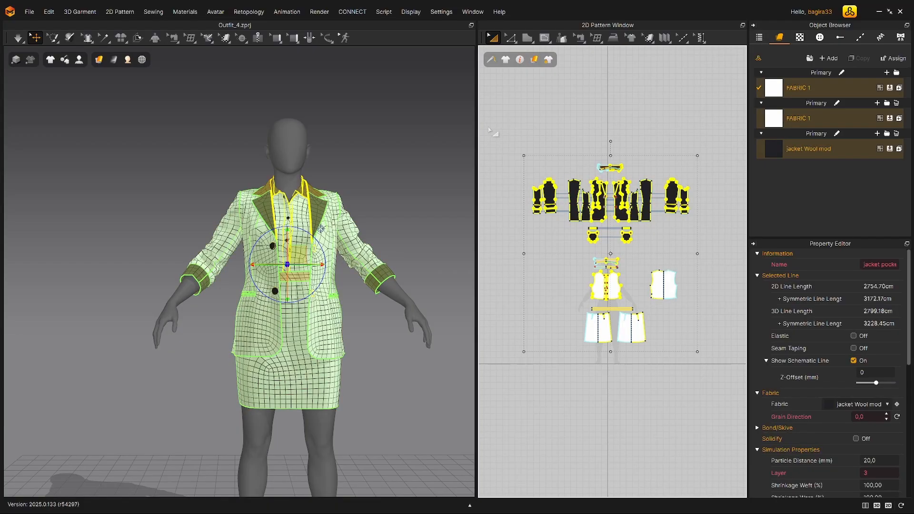
{"action": "left_click", "coordinate": [365, 175]}
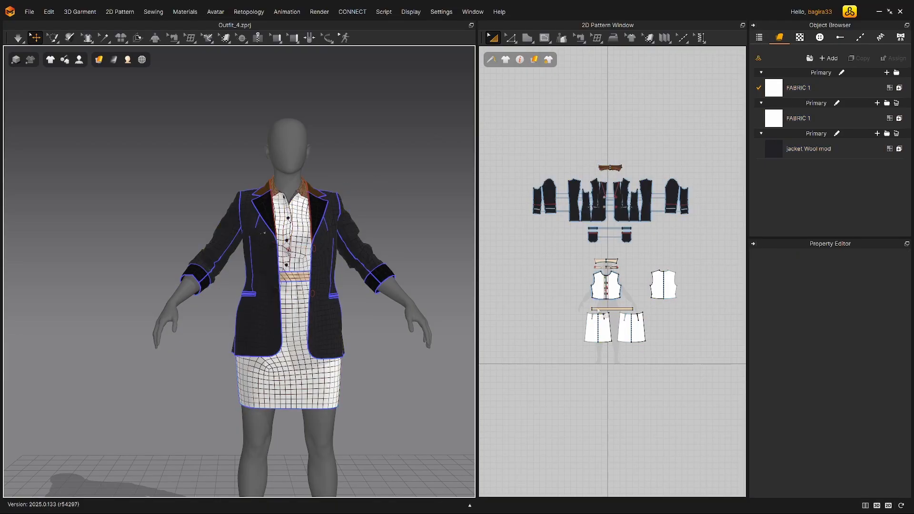
{"action": "scroll", "coordinate": [408, 320], "scroll_direction": "up", "scroll_amount": 2}
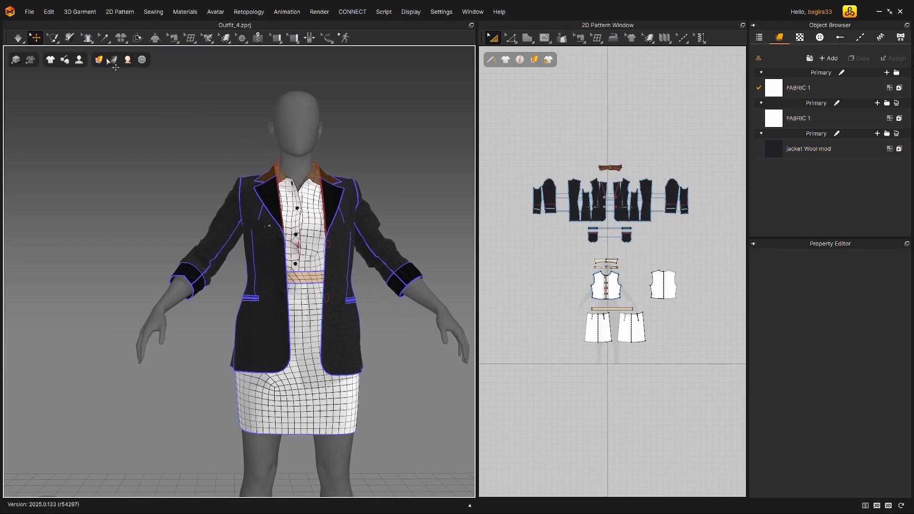
Render the garments as Thick Textured Surface and hide their wireframe.
{"action": "left_click", "coordinate": [110, 60]}
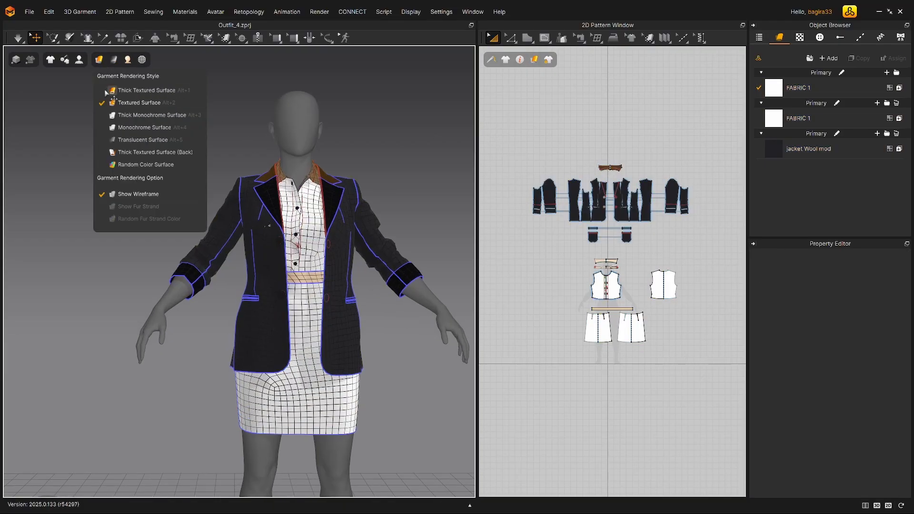
{"action": "left_click", "coordinate": [119, 92]}
{"action": "left_click", "coordinate": [101, 193]}
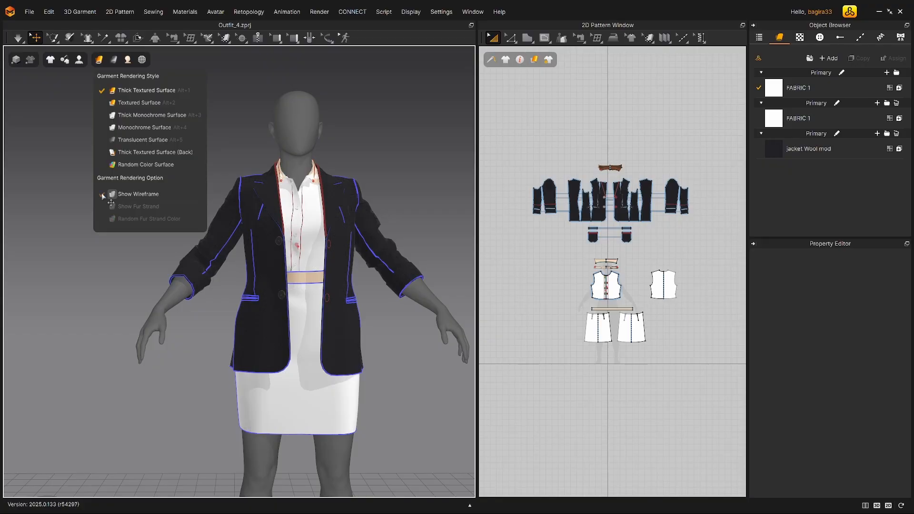
{"action": "scroll", "coordinate": [406, 153], "scroll_direction": "up", "scroll_amount": 2}
{"action": "right_click_drag", "start_coordinate": [413, 128], "coordinate": [378, 162]}
{"action": "scroll", "coordinate": [420, 140], "scroll_direction": "down", "scroll_amount": 3}
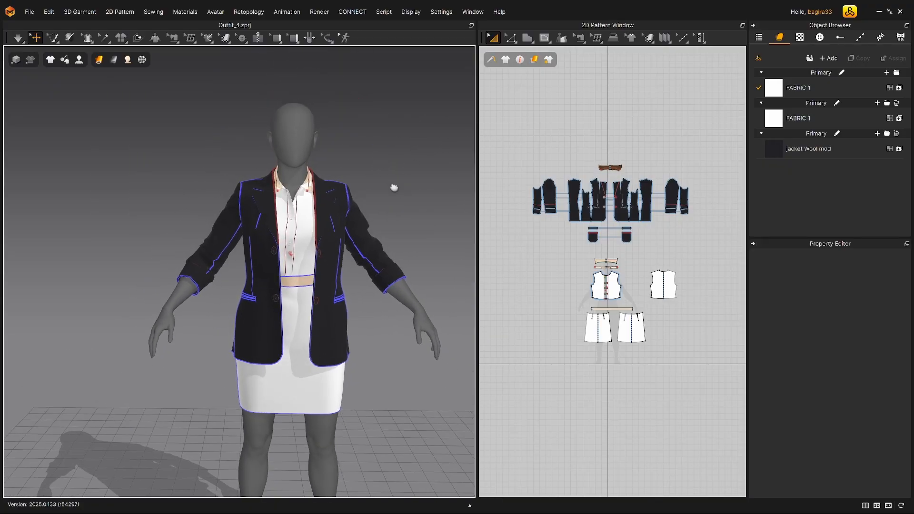
{"action": "middle_click_drag", "start_coordinate": [394, 188], "coordinate": [382, 165]}
Show the garment wireframe again and compare Textured Surface with Thick Textured Surface, ending on the thick style.
{"action": "key", "text": "ctrl+a"}
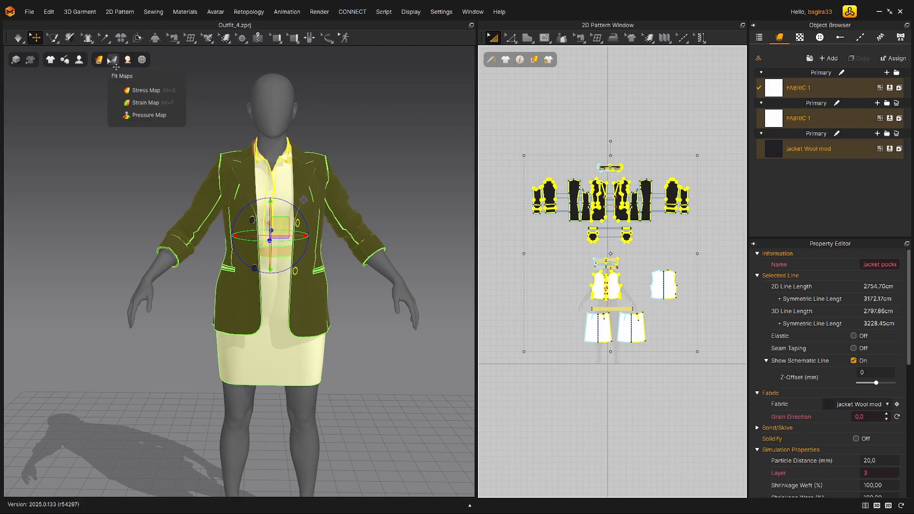
{"action": "mouse_move", "coordinate": [99, 59]}
{"action": "left_click", "coordinate": [129, 194]}
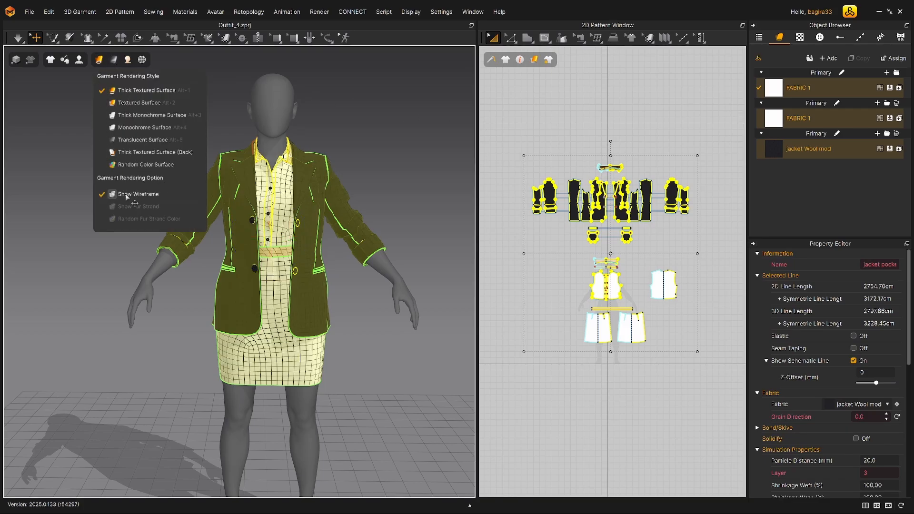
{"action": "left_click", "coordinate": [119, 104]}
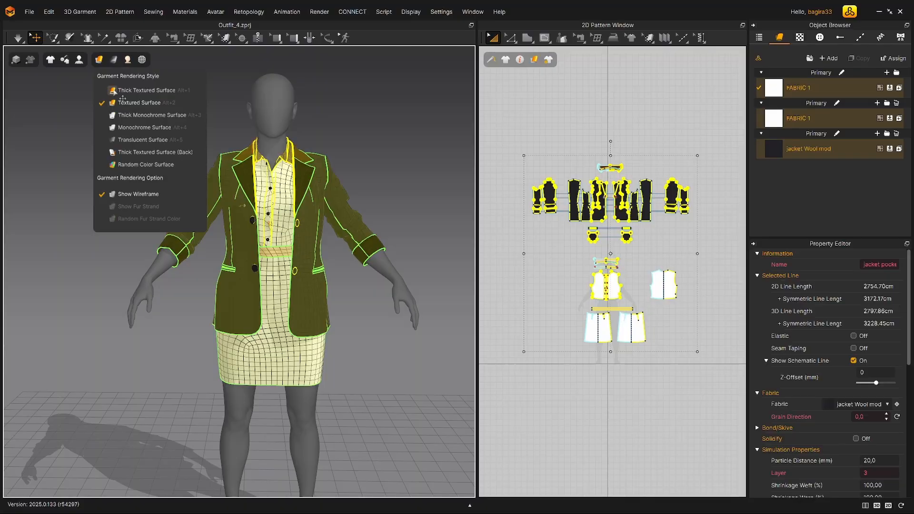
{"action": "left_click", "coordinate": [114, 91]}
Select every pattern of the outfit and freeze them.
{"action": "left_click", "coordinate": [719, 346]}
{"action": "left_click_drag", "start_coordinate": [706, 359], "coordinate": [489, 113]}
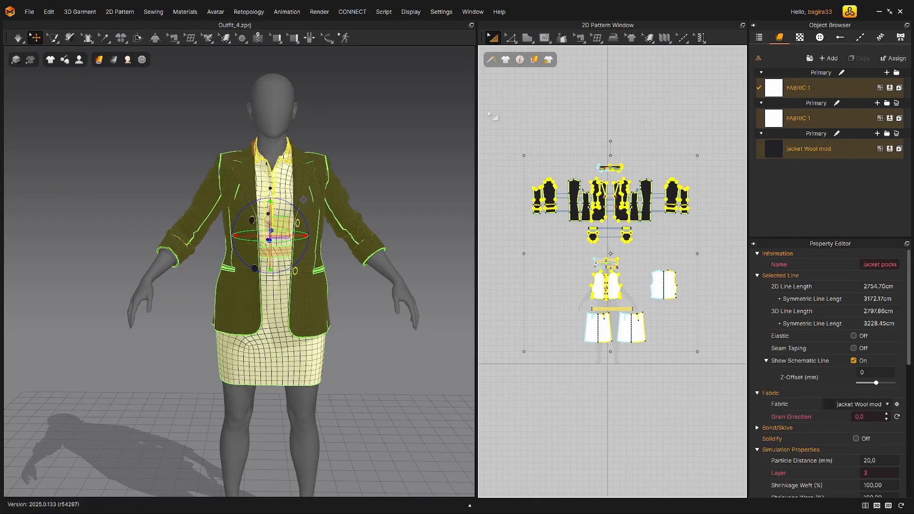
{"action": "left_click", "coordinate": [557, 154]}
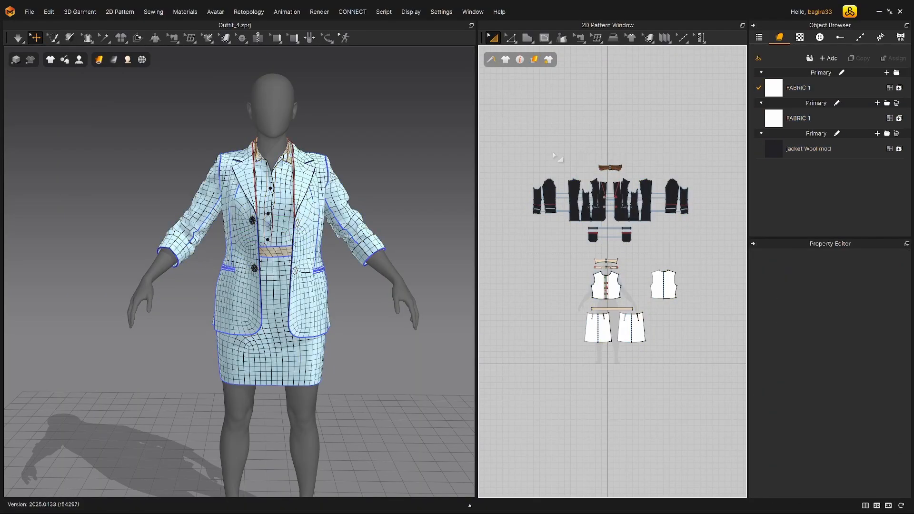
{"action": "scroll", "coordinate": [223, 227], "scroll_direction": "up", "scroll_amount": 5}
{"action": "right_click_drag", "start_coordinate": [226, 226], "coordinate": [247, 246]}
{"action": "scroll", "coordinate": [275, 277], "scroll_direction": "down", "scroll_amount": 5}
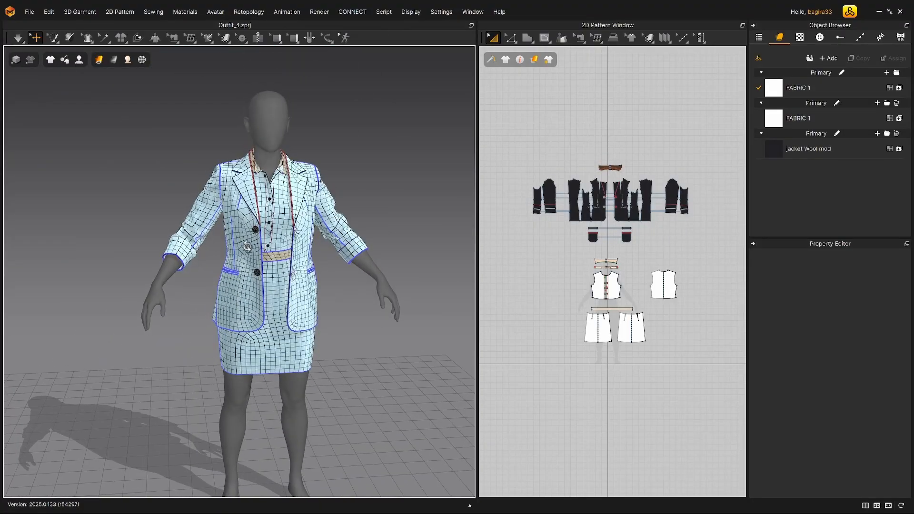
Select all patterns and review their particle distance, thickness and mesh type settings.
{"action": "key", "text": "ctrl+a"}
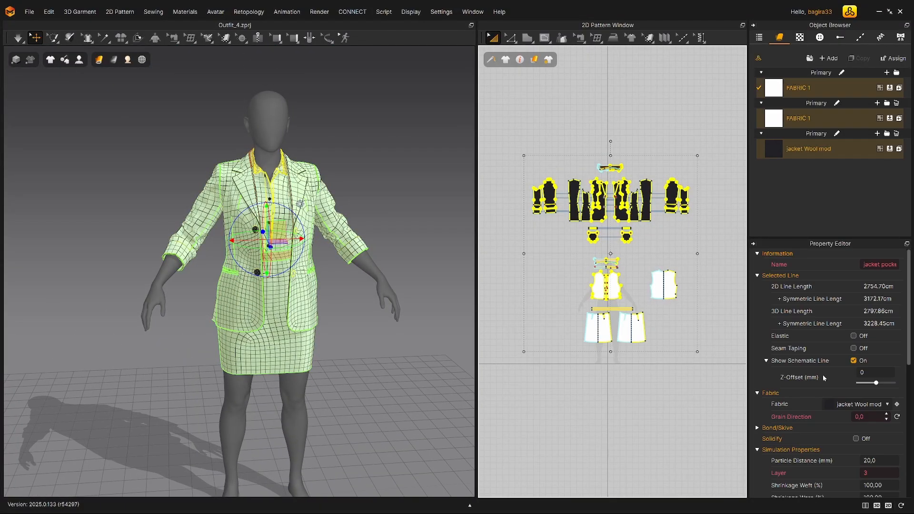
{"action": "scroll", "coordinate": [812, 361], "scroll_direction": "down", "scroll_amount": 5}
{"action": "scroll", "coordinate": [811, 364], "scroll_direction": "down", "scroll_amount": 4}
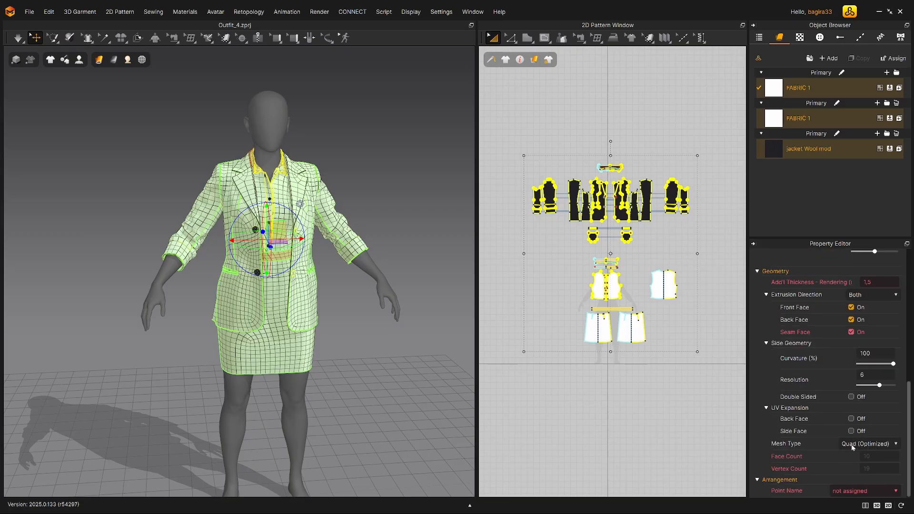
{"action": "scroll", "coordinate": [812, 414], "scroll_direction": "up", "scroll_amount": 3}
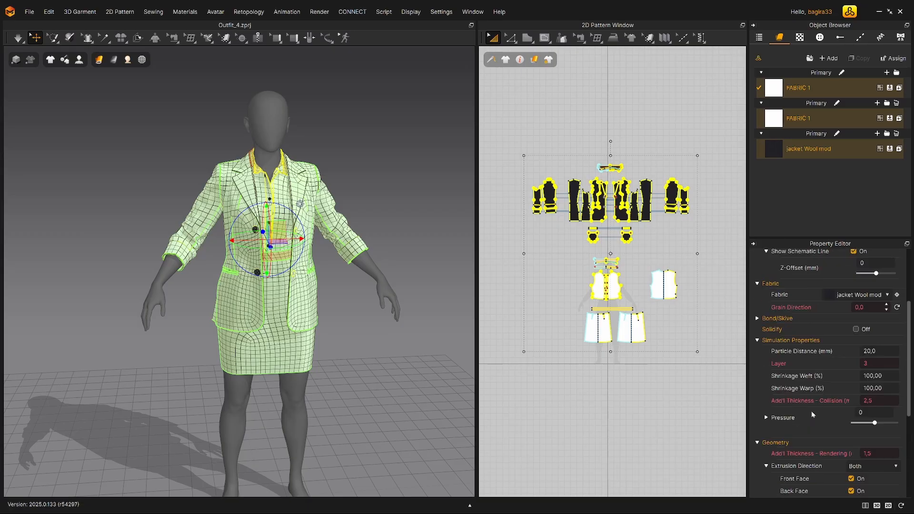
{"action": "scroll", "coordinate": [814, 409], "scroll_direction": "up", "scroll_amount": 1}
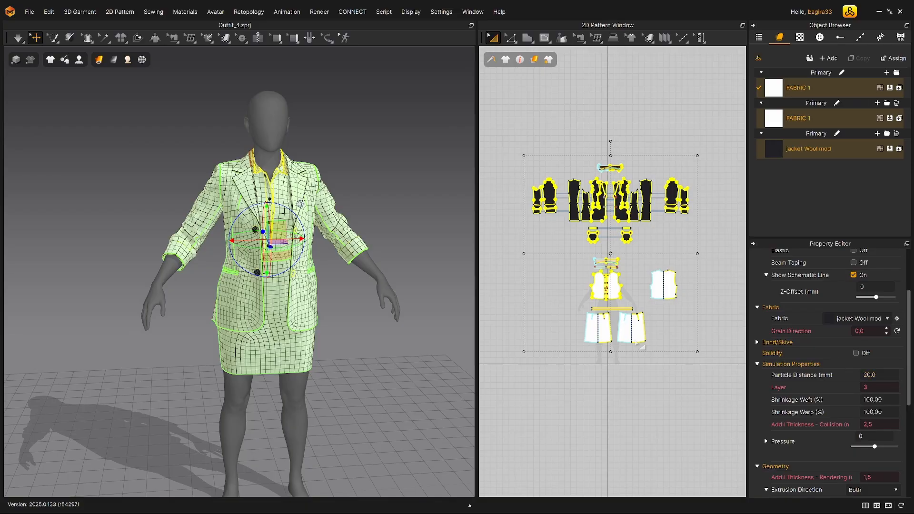
Examine the quad mesh flow of the jacket and skirt up close from the front, side and back.
{"action": "left_click", "coordinate": [380, 196]}
{"action": "scroll", "coordinate": [347, 194], "scroll_direction": "up", "scroll_amount": 5}
{"action": "mouse_move", "coordinate": [260, 202]}
{"action": "right_mouse_down"}
{"action": "mouse_move", "coordinate": [298, 198]}
{"action": "mouse_move", "coordinate": [260, 217]}
{"action": "right_mouse_up"}
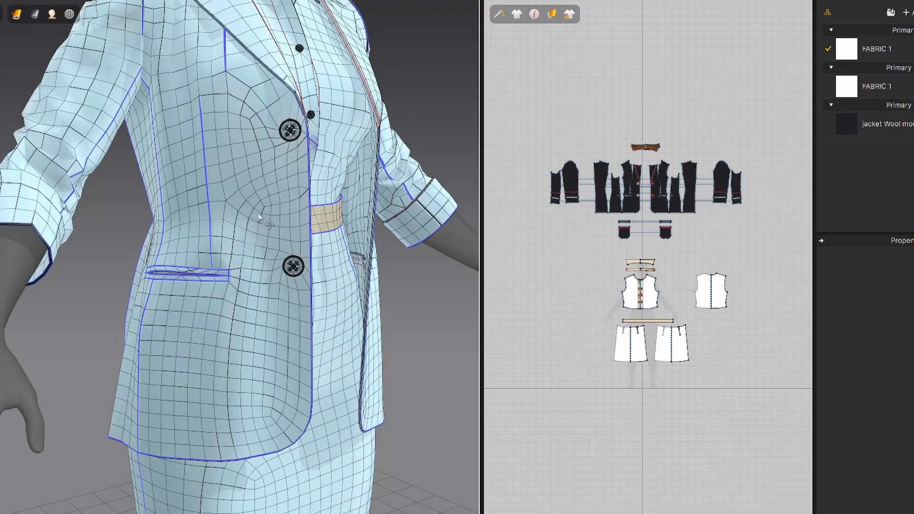
{"action": "scroll", "coordinate": [259, 218], "scroll_direction": "down", "scroll_amount": 2}
{"action": "middle_click_drag", "start_coordinate": [266, 158], "coordinate": [261, 274]}
{"action": "scroll", "coordinate": [257, 257], "scroll_direction": "up", "scroll_amount": 2}
{"action": "right_click_drag", "start_coordinate": [247, 219], "coordinate": [351, 233]}
{"action": "scroll", "coordinate": [351, 233], "scroll_direction": "down", "scroll_amount": 3}
{"action": "middle_click_drag", "start_coordinate": [317, 281], "coordinate": [289, 191]}
{"action": "mouse_move", "coordinate": [281, 252]}
{"action": "right_mouse_down"}
{"action": "mouse_move", "coordinate": [269, 268]}
{"action": "mouse_move", "coordinate": [275, 263]}
{"action": "right_mouse_up"}
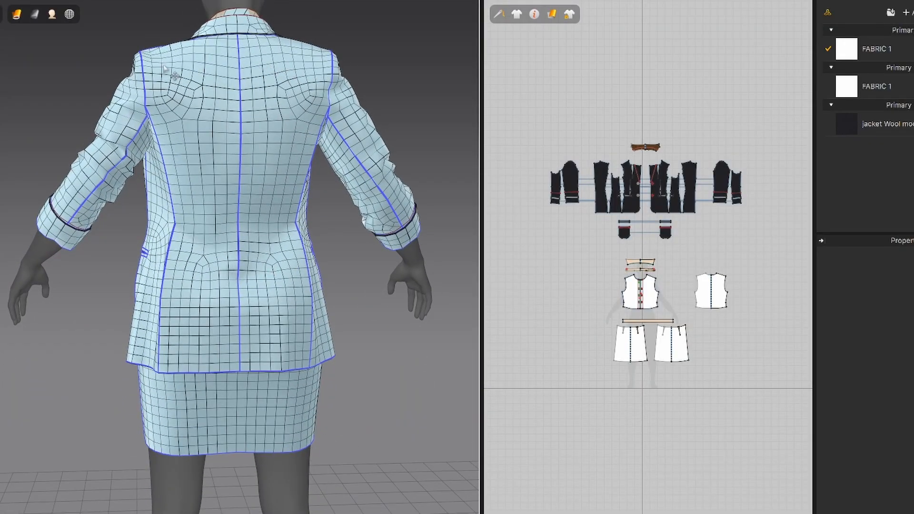
{"action": "right_click_drag", "start_coordinate": [290, 336], "coordinate": [378, 154]}
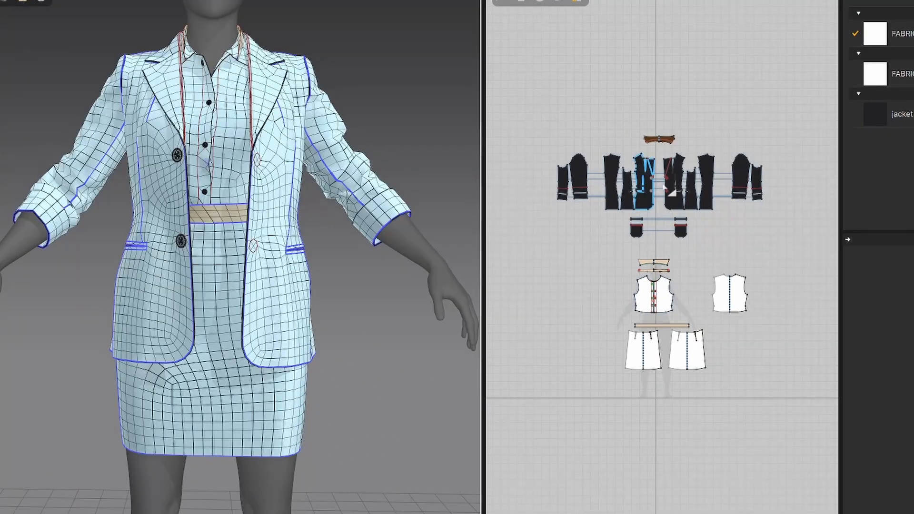
Delete the outermost of the parallel internal lines along the lapel fold of the jacket front pattern.
{"action": "scroll", "coordinate": [665, 188], "scroll_direction": "up", "scroll_amount": 6}
{"action": "middle_click_drag", "start_coordinate": [678, 24], "coordinate": [681, 184]}
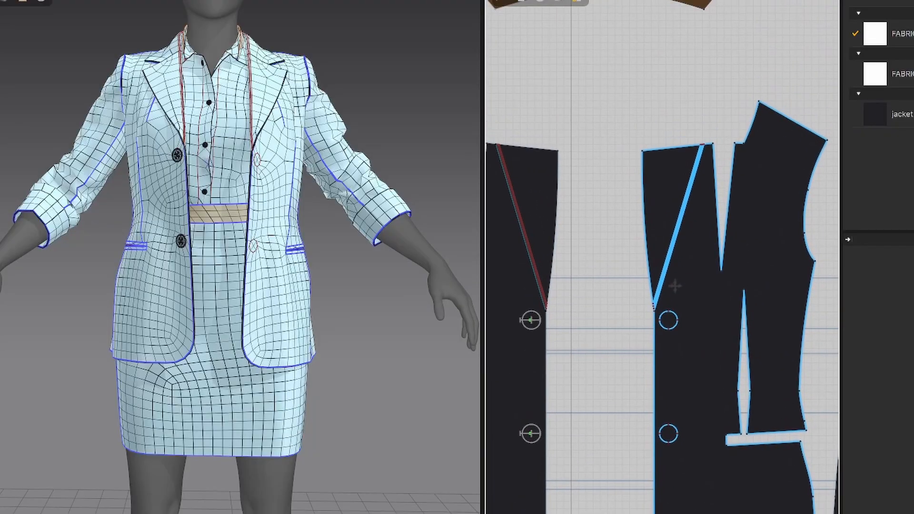
{"action": "scroll", "coordinate": [680, 184], "scroll_direction": "up", "scroll_amount": 2}
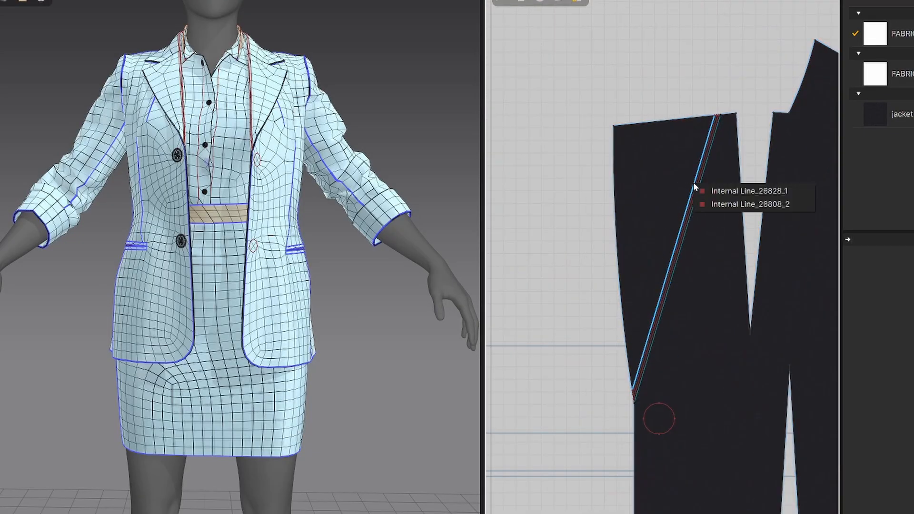
{"action": "left_click", "coordinate": [696, 184]}
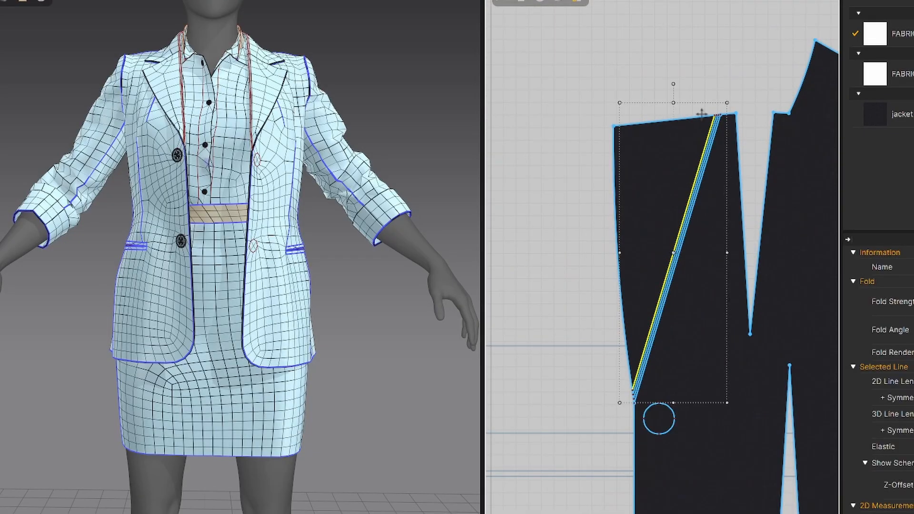
{"action": "key", "text": "Delete"}
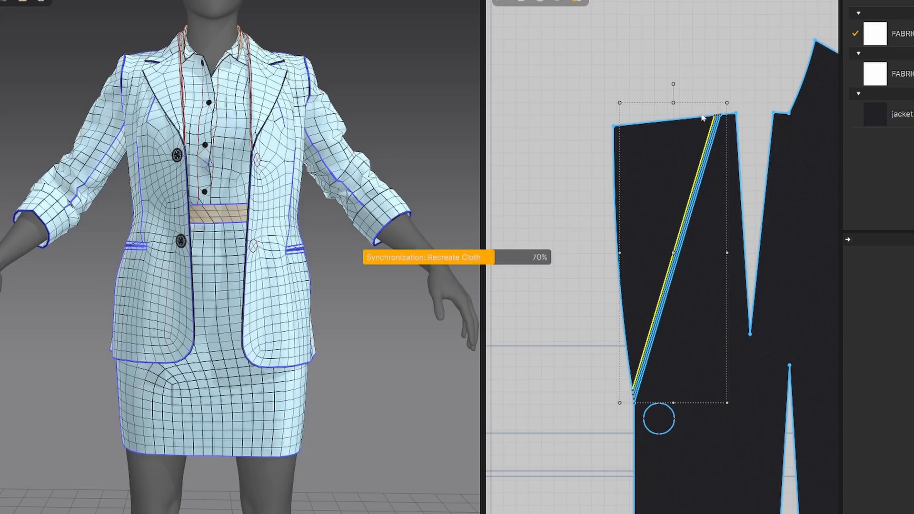
Delete the next two parallel internal lines along the same lapel fold.
{"action": "left_click", "coordinate": [695, 200]}
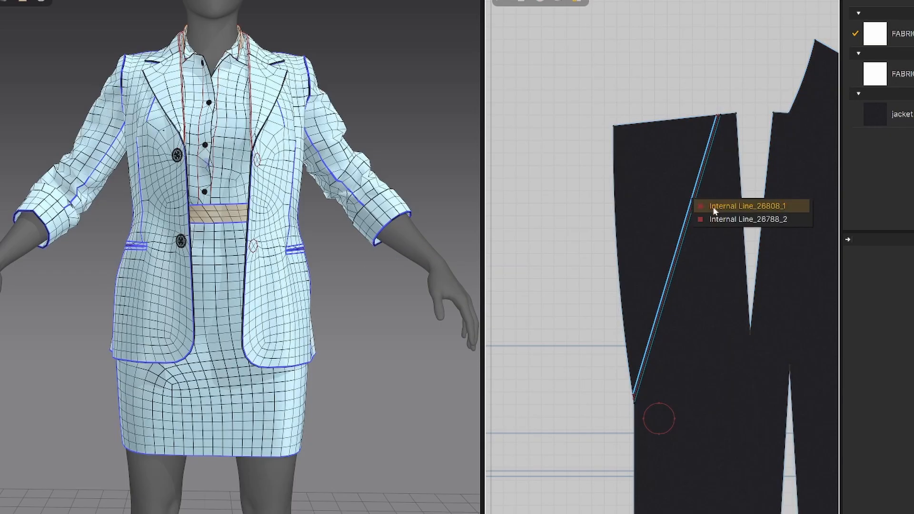
{"action": "left_click", "coordinate": [714, 206]}
{"action": "key", "text": "Delete"}
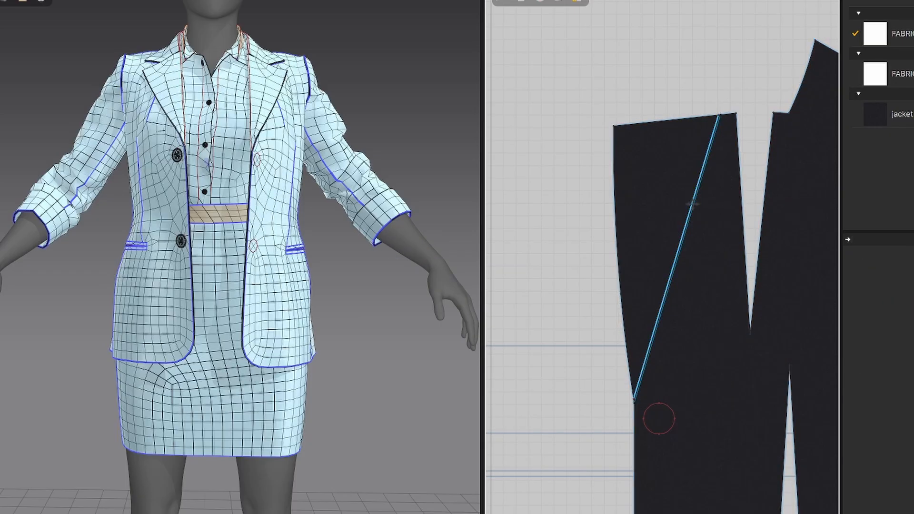
{"action": "left_click", "coordinate": [712, 209]}
{"action": "key", "text": "Delete"}
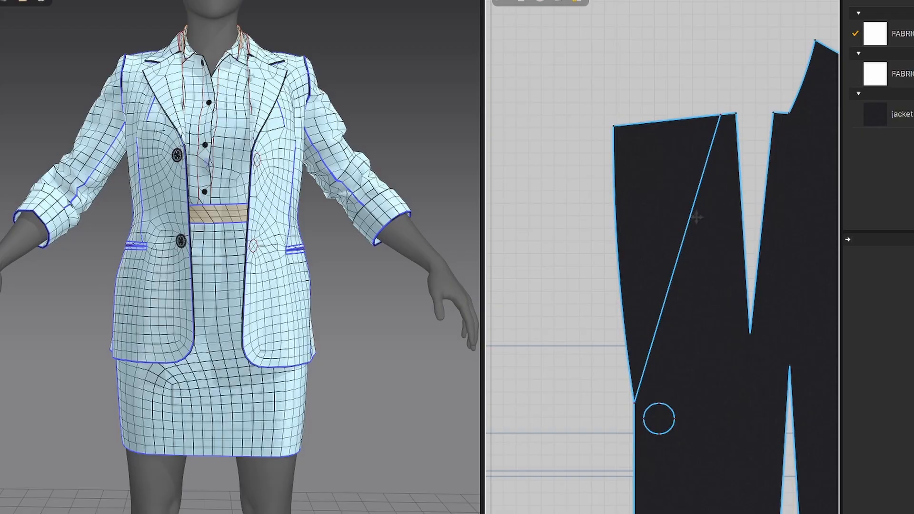
Delete the remaining diagonal internal line along the lapel fold of the jacket front pattern.
{"action": "left_click", "coordinate": [692, 217]}
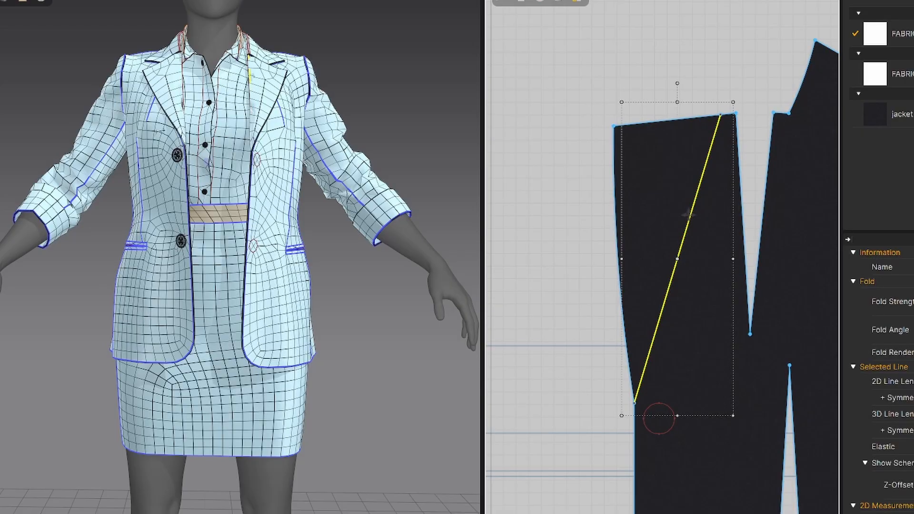
{"action": "key", "text": "Delete"}
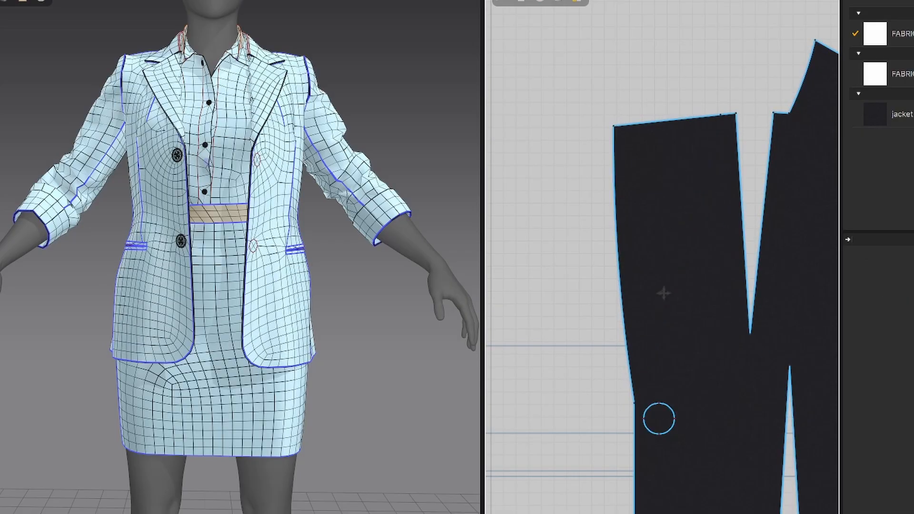
{"action": "scroll", "coordinate": [612, 211], "scroll_direction": "down", "scroll_amount": 5}
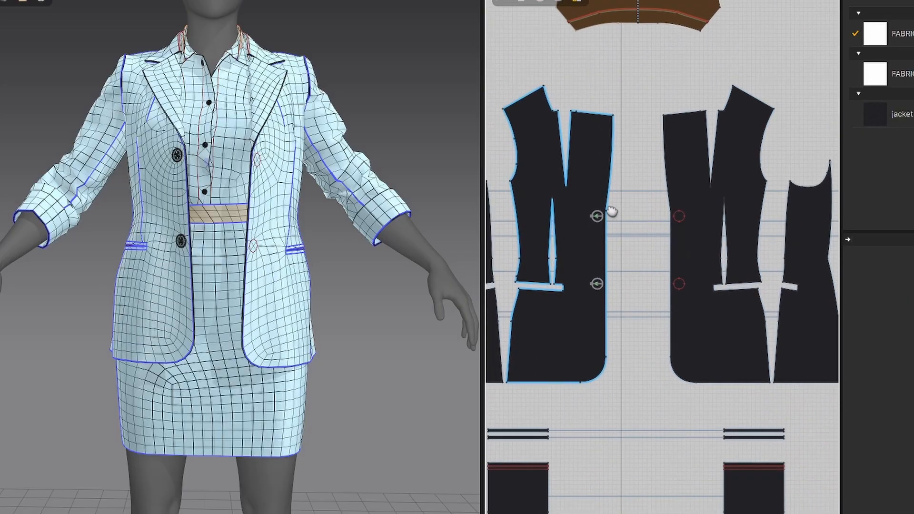
{"action": "scroll", "coordinate": [571, 211], "scroll_direction": "up", "scroll_amount": 3}
{"action": "scroll", "coordinate": [229, 152], "scroll_direction": "up", "scroll_amount": 3}
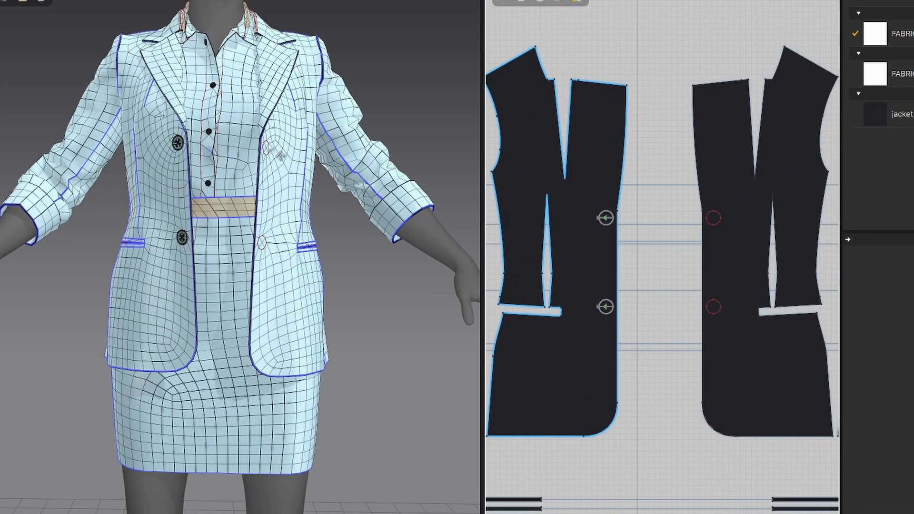
Delete the two internal circles at the button positions on the jacket front pattern without buttons.
{"action": "right_click_drag", "start_coordinate": [158, 141], "coordinate": [215, 128]}
{"action": "scroll", "coordinate": [210, 193], "scroll_direction": "up", "scroll_amount": 2}
{"action": "middle_click_drag", "start_coordinate": [211, 126], "coordinate": [184, 101]}
{"action": "scroll", "coordinate": [204, 162], "scroll_direction": "up", "scroll_amount": 2}
{"action": "scroll", "coordinate": [244, 216], "scroll_direction": "down", "scroll_amount": 4}
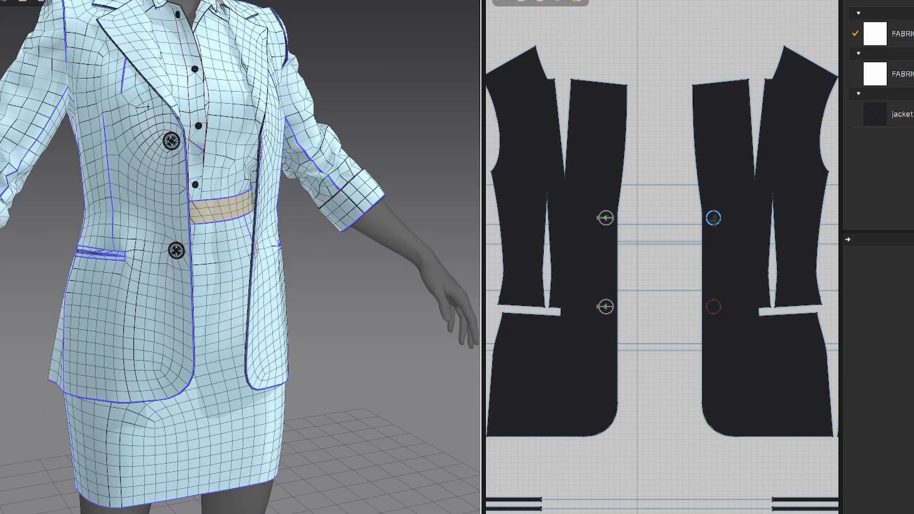
{"action": "left_click", "coordinate": [713, 217]}
{"action": "key", "text": "Delete"}
{"action": "left_click", "coordinate": [713, 307]}
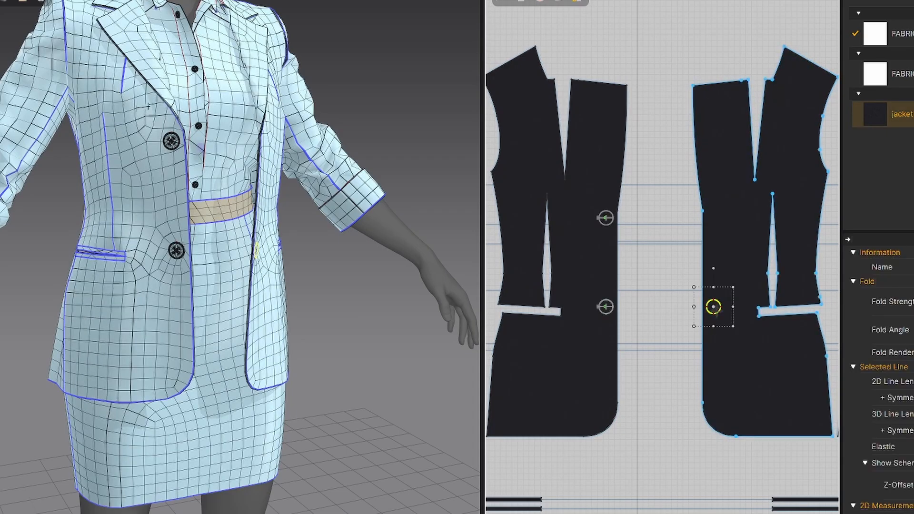
{"action": "key", "text": "Delete"}
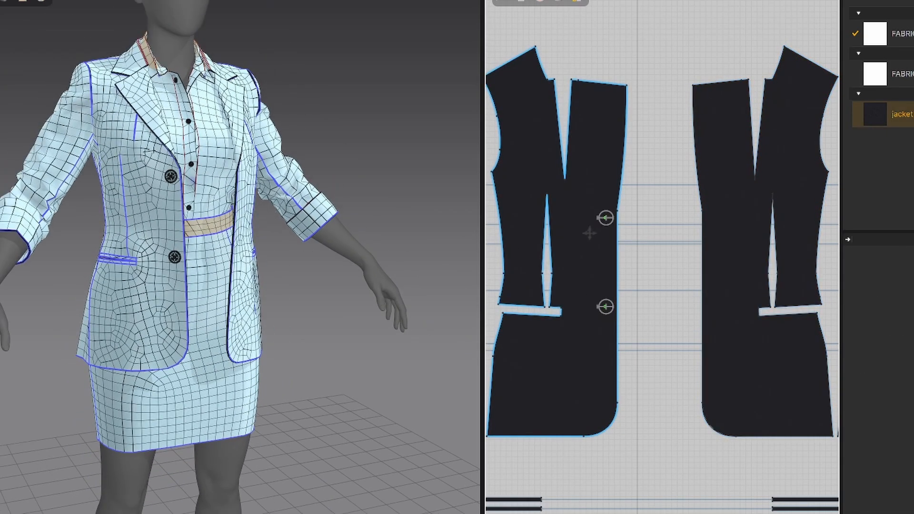
Remove the two buttons and their buttonholes from the opposite jacket front pattern.
{"action": "left_click", "coordinate": [197, 1]}
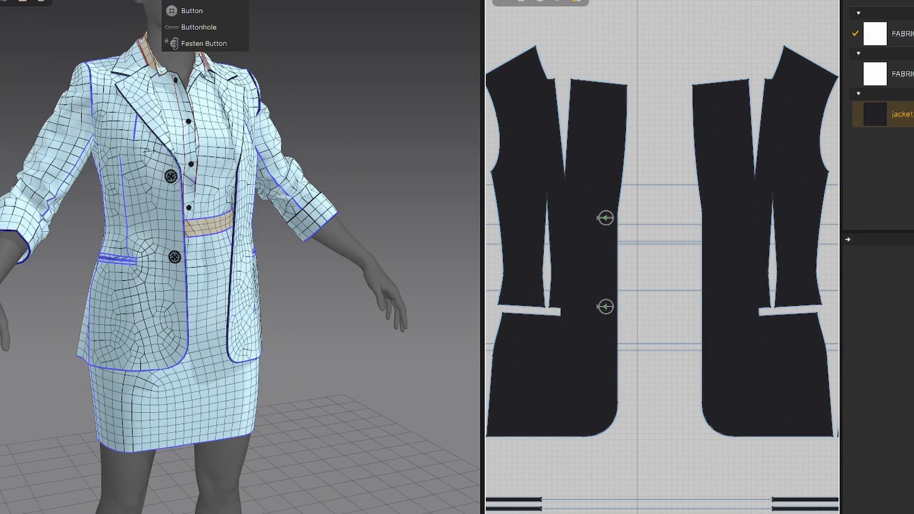
{"action": "left_click", "coordinate": [192, 11]}
{"action": "left_click", "coordinate": [606, 218]}
{"action": "key", "text": "Delete"}
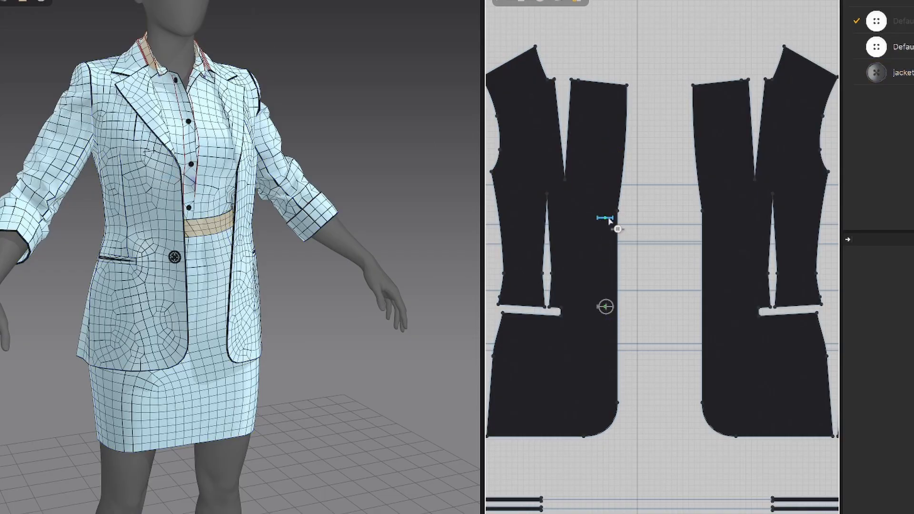
{"action": "left_click", "coordinate": [606, 307]}
{"action": "key", "text": "Delete"}
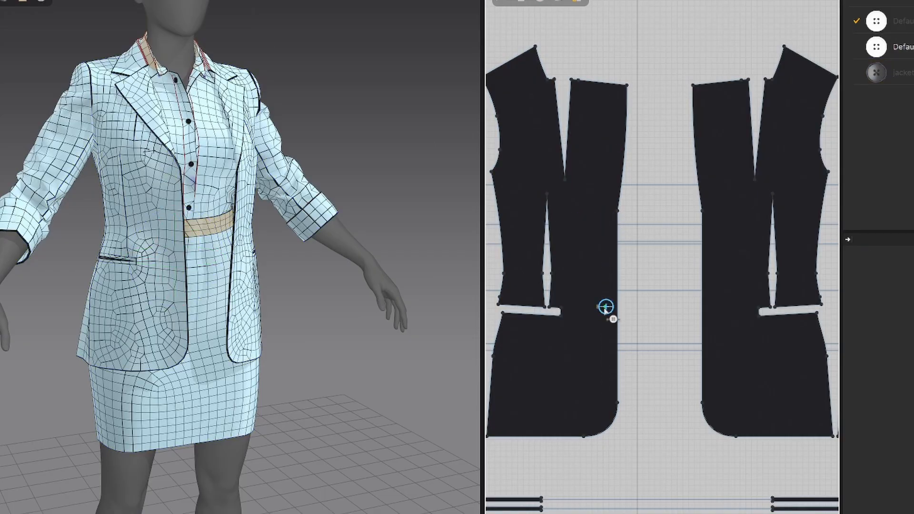
{"action": "left_click", "coordinate": [604, 307]}
{"action": "key", "text": "Delete"}
Delete the parallel internal fold lines running along the brown jacket collar pattern, including its curved middle section.
{"action": "scroll", "coordinate": [654, 230], "scroll_direction": "down", "scroll_amount": 3}
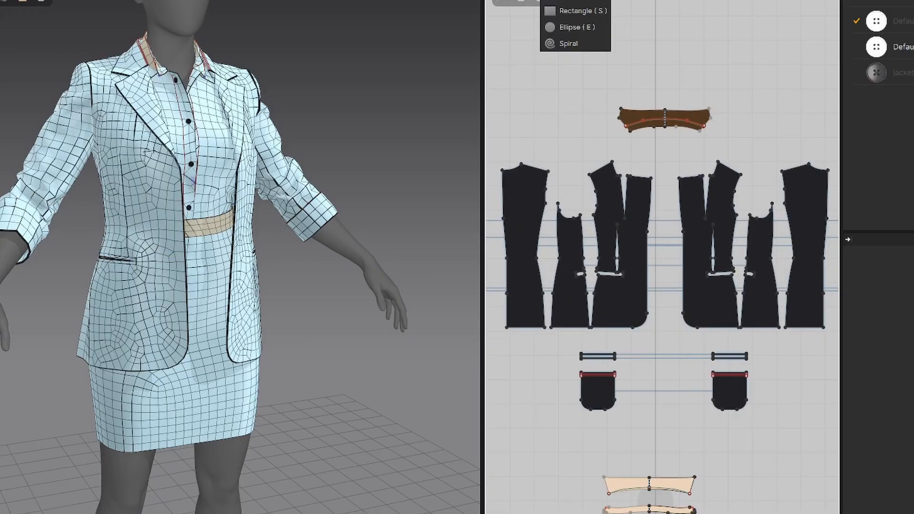
{"action": "left_click", "coordinate": [551, 2]}
{"action": "scroll", "coordinate": [629, 106], "scroll_direction": "up", "scroll_amount": 4}
{"action": "scroll", "coordinate": [614, 162], "scroll_direction": "up", "scroll_amount": 5}
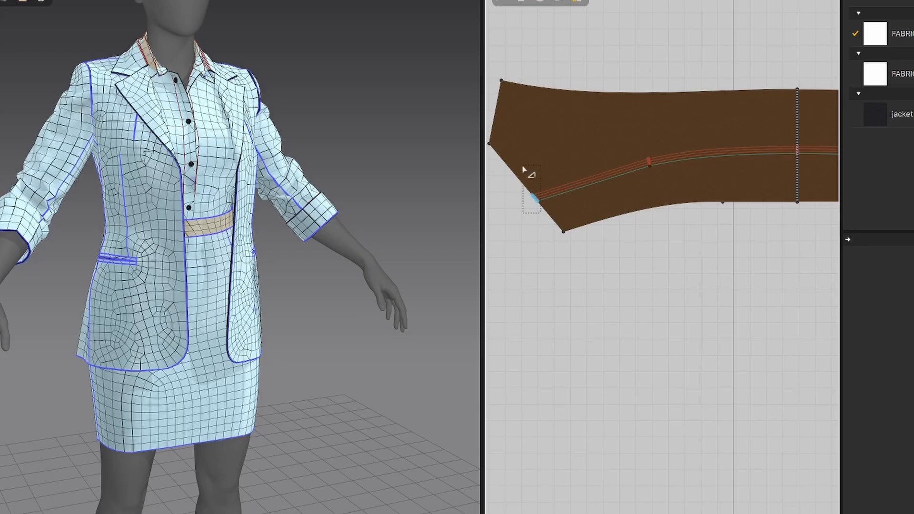
{"action": "left_click_drag", "start_coordinate": [524, 170], "coordinate": [524, 170]}
{"action": "left_click", "coordinate": [629, 221]}
{"action": "scroll", "coordinate": [686, 194], "scroll_direction": "down", "scroll_amount": 2}
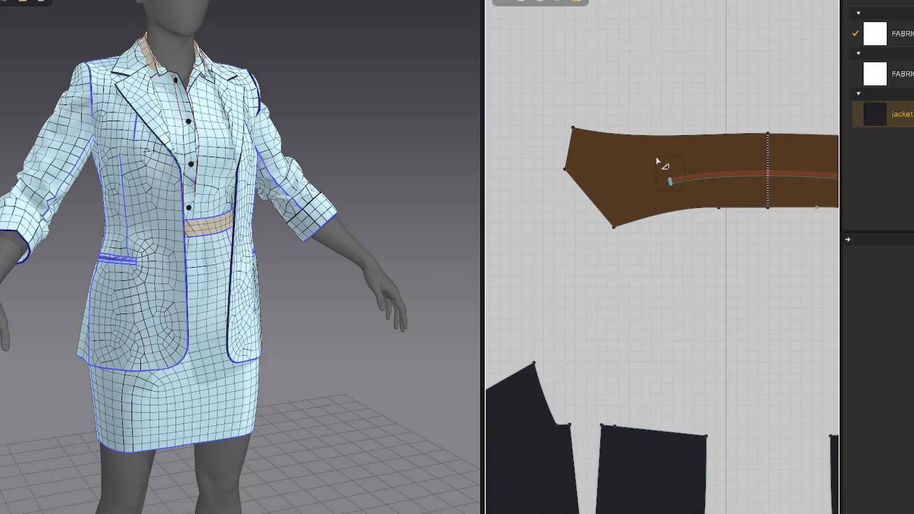
{"action": "left_click_drag", "start_coordinate": [656, 158], "coordinate": [657, 159]}
{"action": "left_click", "coordinate": [717, 221]}
Delete the parallel internal lines near the upper edge of the jacket pocket bag patterns.
{"action": "scroll", "coordinate": [761, 192], "scroll_direction": "down", "scroll_amount": 2}
{"action": "middle_click_drag", "start_coordinate": [833, 204], "coordinate": [636, 182]}
{"action": "scroll", "coordinate": [633, 186], "scroll_direction": "down", "scroll_amount": 5}
{"action": "middle_click_drag", "start_coordinate": [599, 267], "coordinate": [704, 58]}
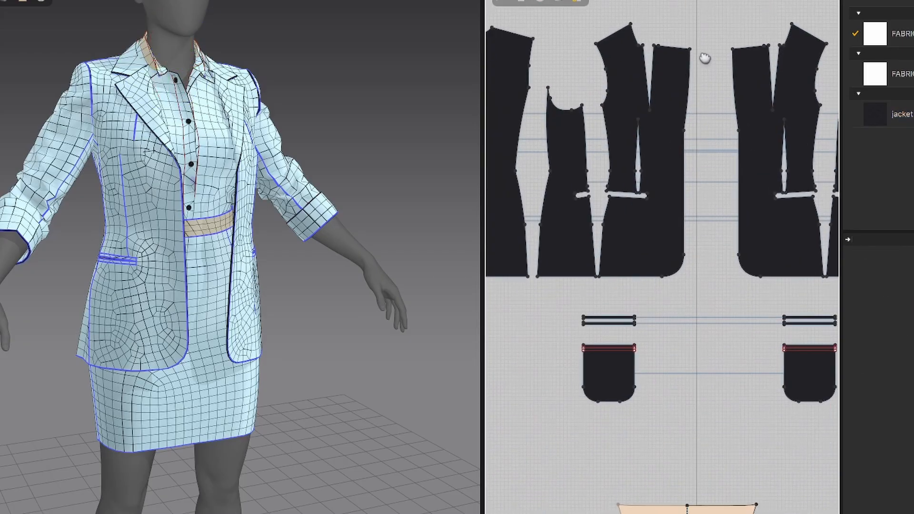
{"action": "middle_click_drag", "start_coordinate": [642, 360], "coordinate": [641, 300]}
{"action": "scroll", "coordinate": [638, 302], "scroll_direction": "up", "scroll_amount": 6}
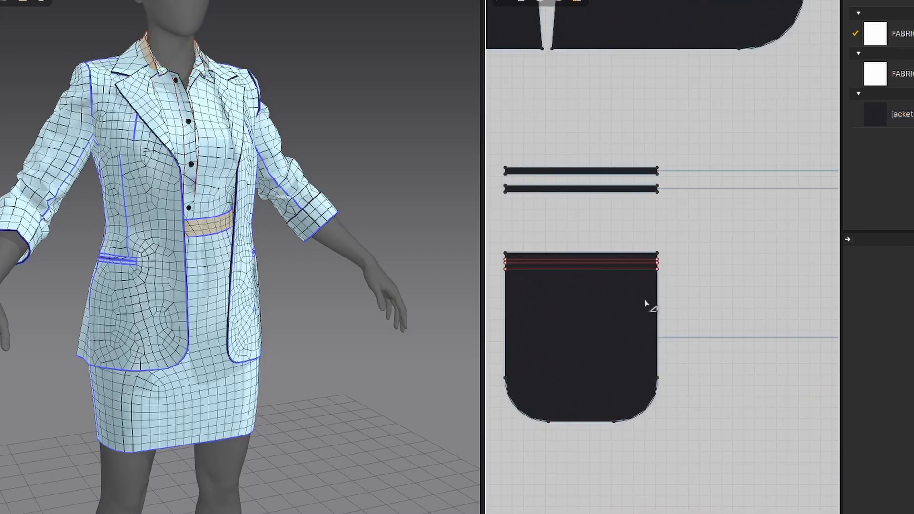
{"action": "left_click", "coordinate": [602, 262]}
{"action": "left_click", "coordinate": [724, 300]}
{"action": "scroll", "coordinate": [728, 292], "scroll_direction": "down", "scroll_amount": 5}
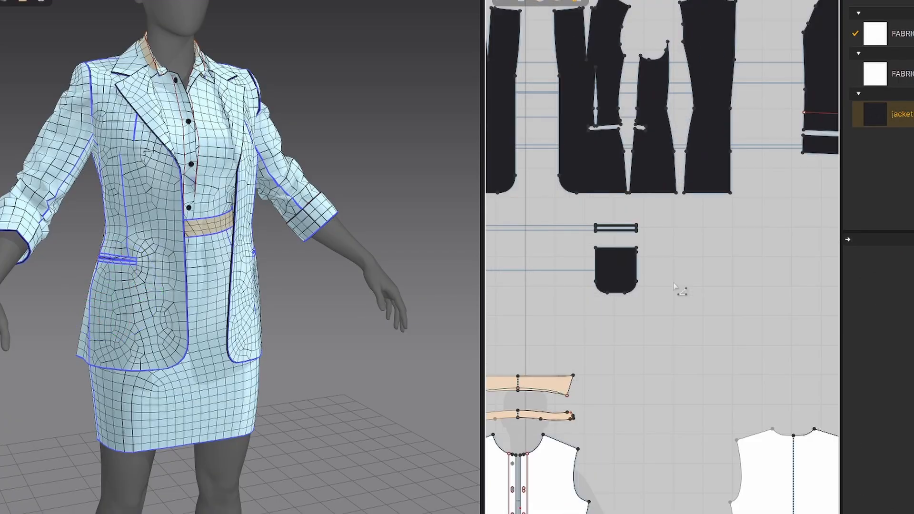
Delete the curved internal line along the lower edge of the shirt collar pattern.
{"action": "scroll", "coordinate": [666, 295], "scroll_direction": "up", "scroll_amount": 2}
{"action": "scroll", "coordinate": [643, 300], "scroll_direction": "down", "scroll_amount": 2}
{"action": "scroll", "coordinate": [645, 299], "scroll_direction": "up", "scroll_amount": 4}
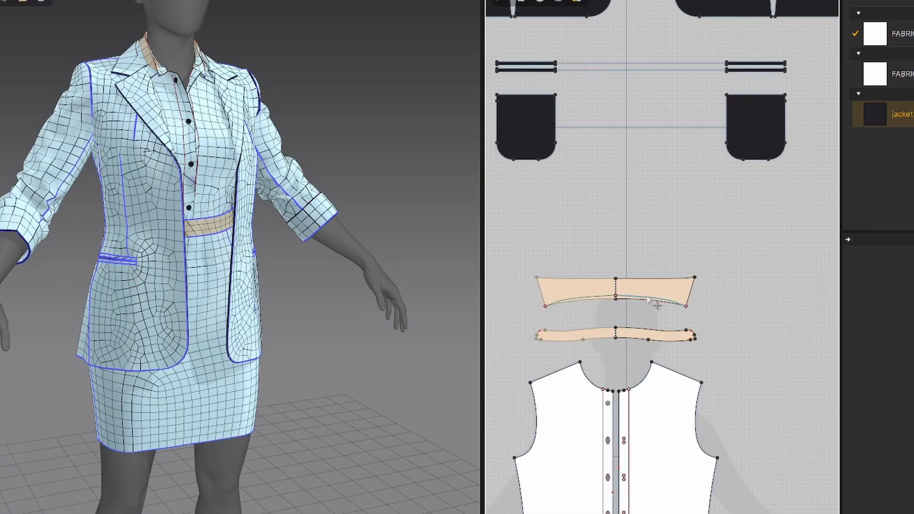
{"action": "left_click", "coordinate": [648, 298]}
{"action": "key", "text": "Delete"}
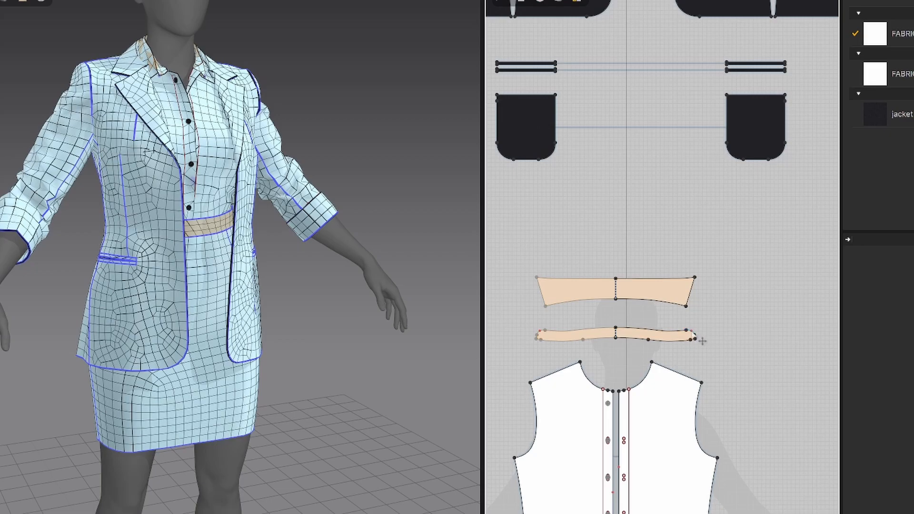
{"action": "scroll", "coordinate": [564, 338], "scroll_direction": "up", "scroll_amount": 3}
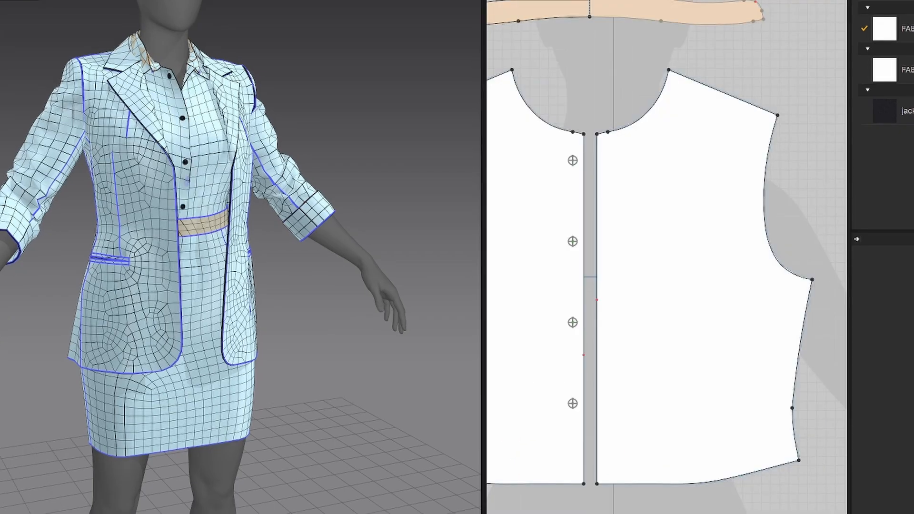
Delete the upper three buttons along the opening of the shirt front pattern.
{"action": "left_click", "coordinate": [573, 161]}
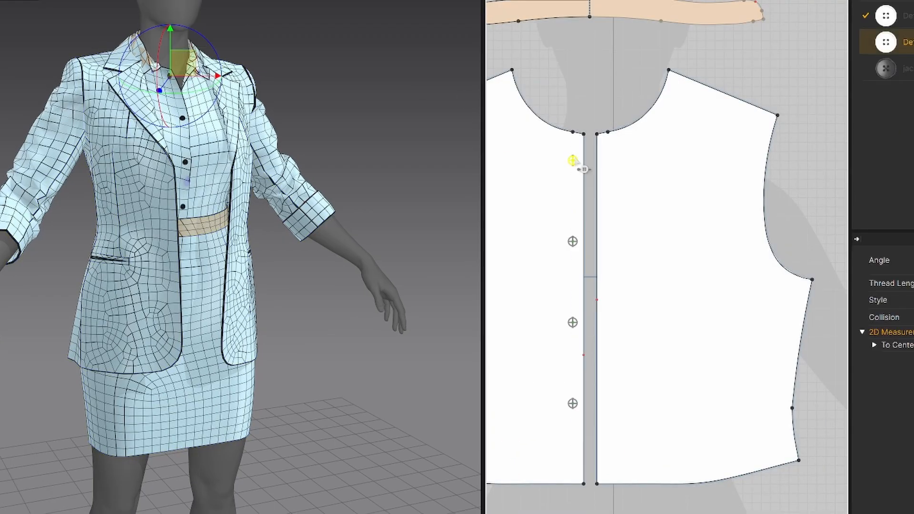
{"action": "left_click", "coordinate": [573, 242]}
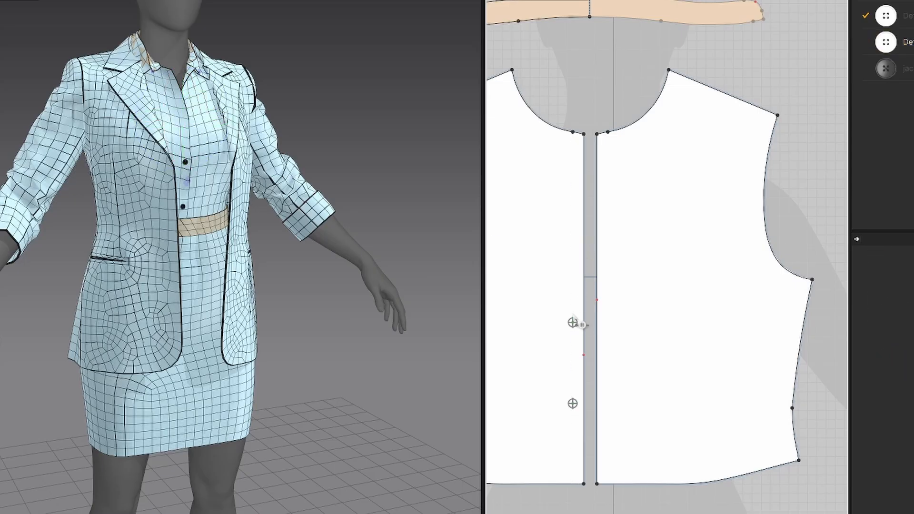
{"action": "left_click", "coordinate": [572, 322]}
{"action": "key", "text": "Delete"}
{"action": "scroll", "coordinate": [583, 338], "scroll_direction": "up", "scroll_amount": 3}
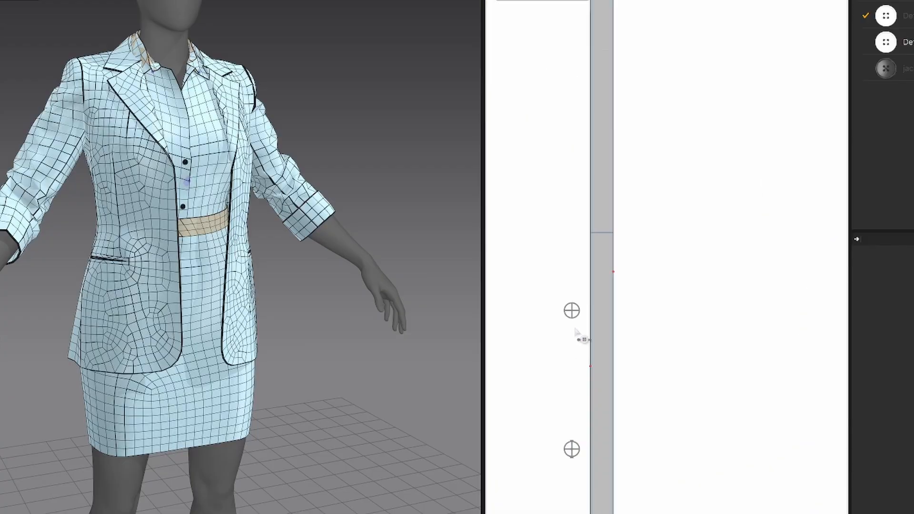
{"action": "left_click", "coordinate": [571, 310]}
{"action": "key", "text": "Delete"}
{"action": "scroll", "coordinate": [215, 145], "scroll_direction": "up", "scroll_amount": 5}
{"action": "scroll", "coordinate": [214, 145], "scroll_direction": "down", "scroll_amount": 6}
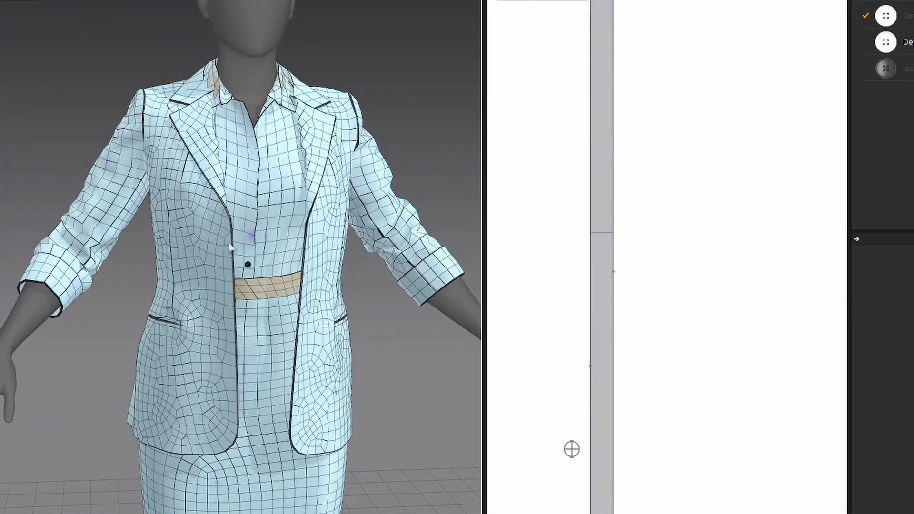
Select the jacket front pattern and examine its mesh flow around the waist dart and pocket opening.
{"action": "right_click_drag", "start_coordinate": [229, 246], "coordinate": [225, 240]}
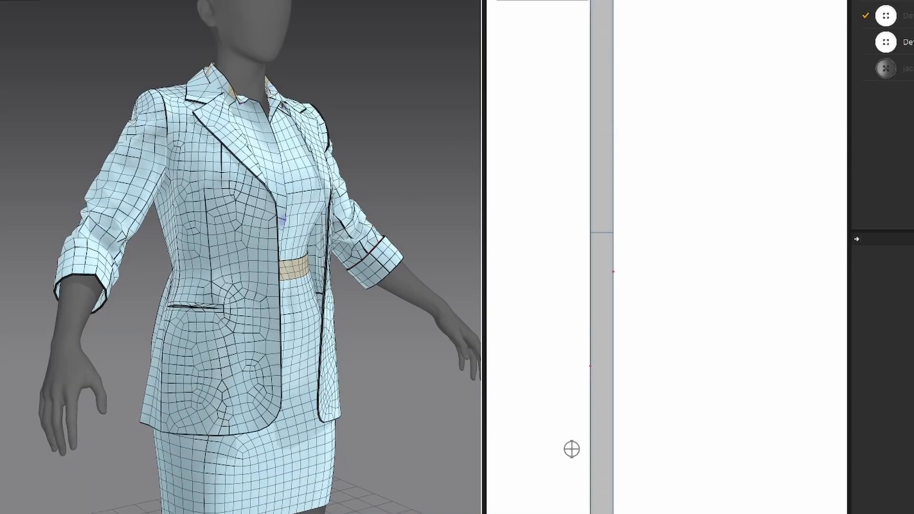
{"action": "left_click", "coordinate": [529, 0]}
{"action": "scroll", "coordinate": [647, 260], "scroll_direction": "down", "scroll_amount": 8}
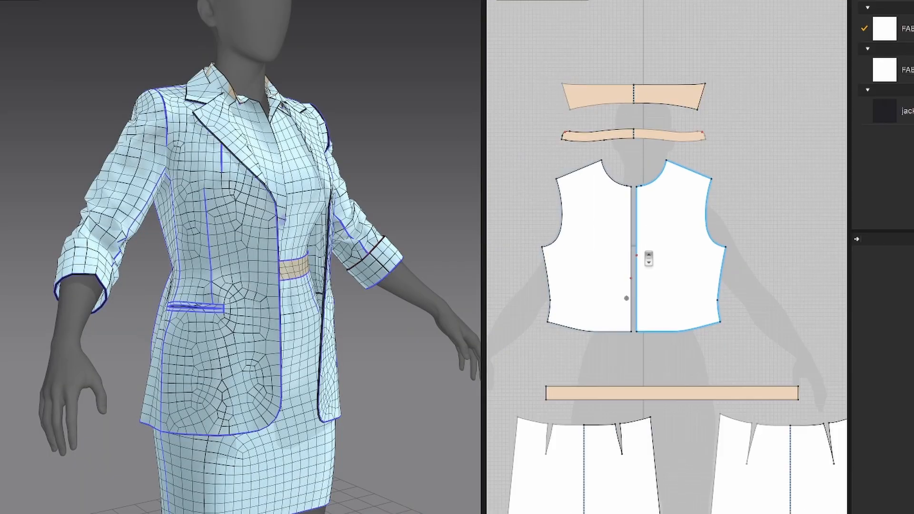
{"action": "scroll", "coordinate": [680, 281], "scroll_direction": "up", "scroll_amount": 5}
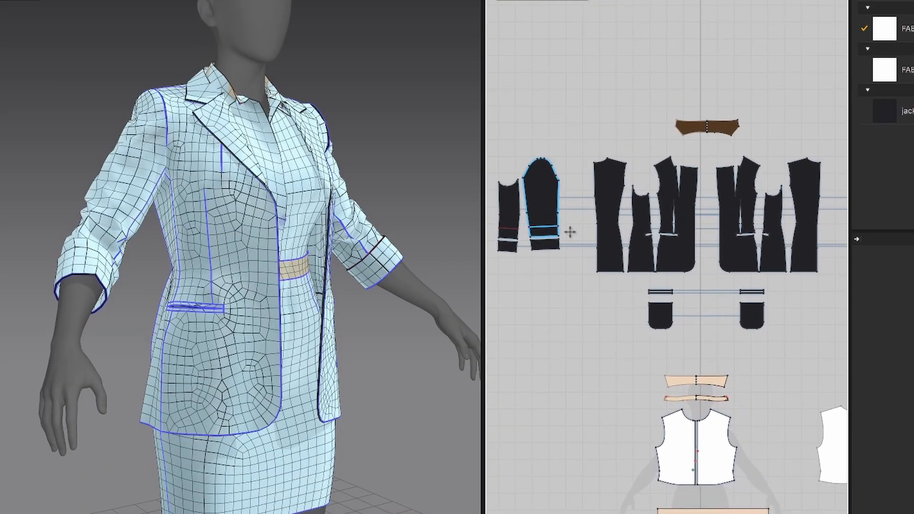
{"action": "left_click", "coordinate": [616, 240]}
{"action": "right_click_drag", "start_coordinate": [241, 229], "coordinate": [233, 267]}
{"action": "left_click", "coordinate": [281, 288]}
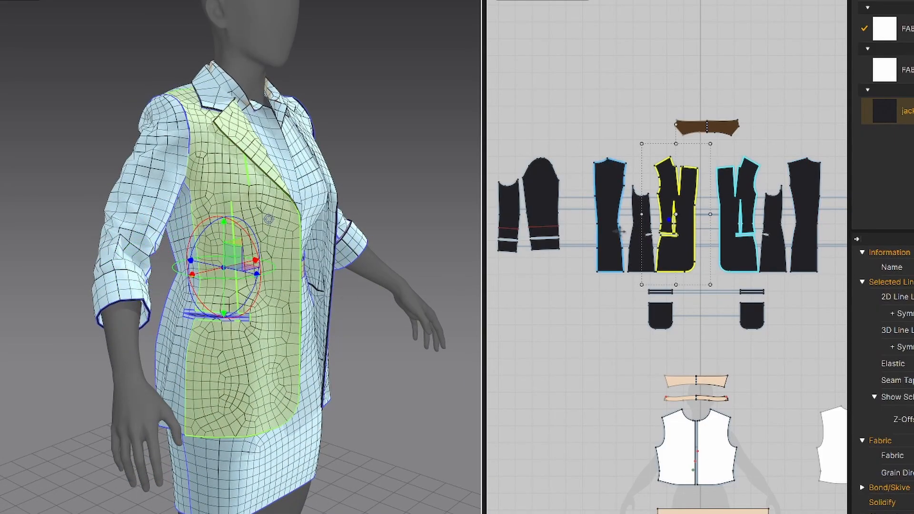
{"action": "scroll", "coordinate": [639, 218], "scroll_direction": "up", "scroll_amount": 5}
{"action": "middle_click_drag", "start_coordinate": [749, 209], "coordinate": [703, 238]}
{"action": "scroll", "coordinate": [314, 270], "scroll_direction": "up", "scroll_amount": 3}
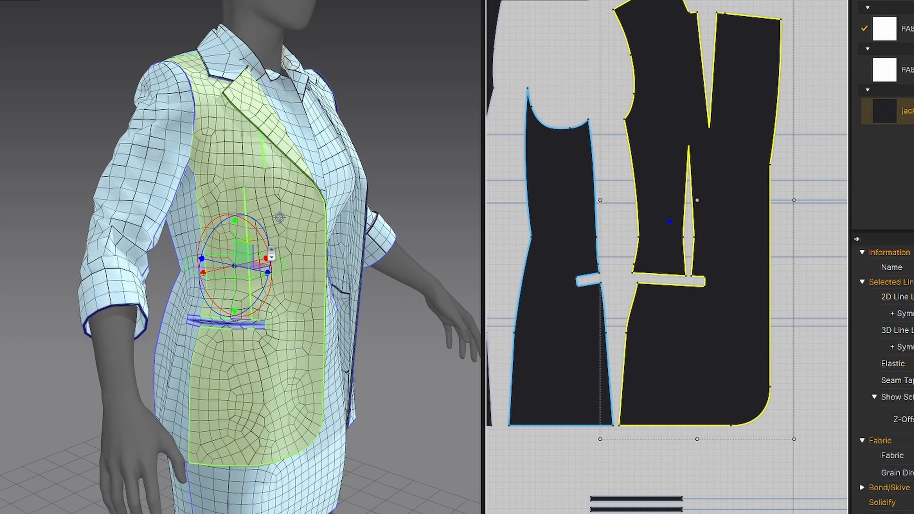
Delete the upper and lower seams that close the waist dart on the jacket front pattern.
{"action": "left_click", "coordinate": [621, 1]}
{"action": "left_click", "coordinate": [621, 0]}
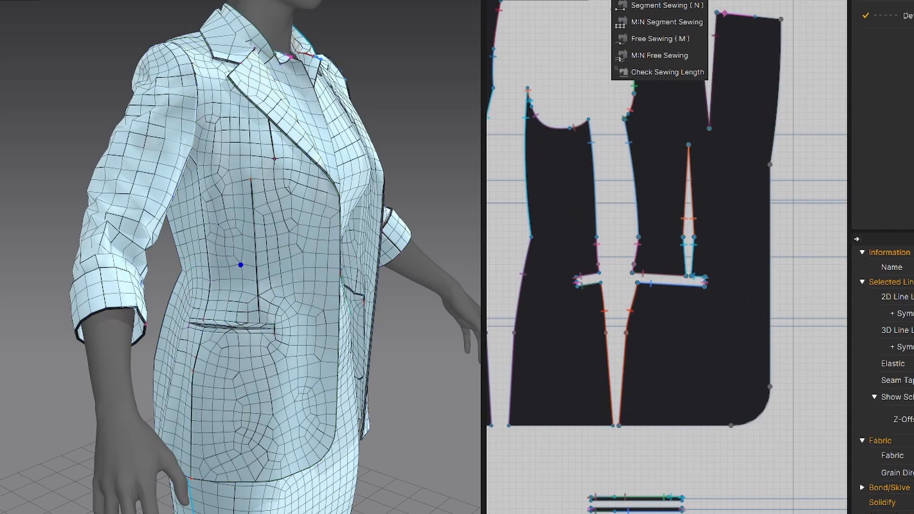
{"action": "left_click", "coordinate": [683, 206]}
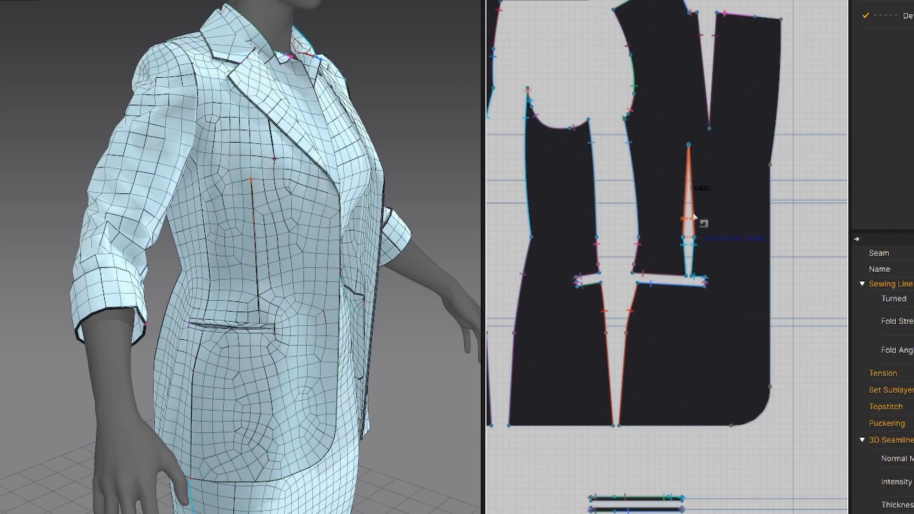
{"action": "key", "text": "Delete"}
{"action": "left_click", "coordinate": [693, 256]}
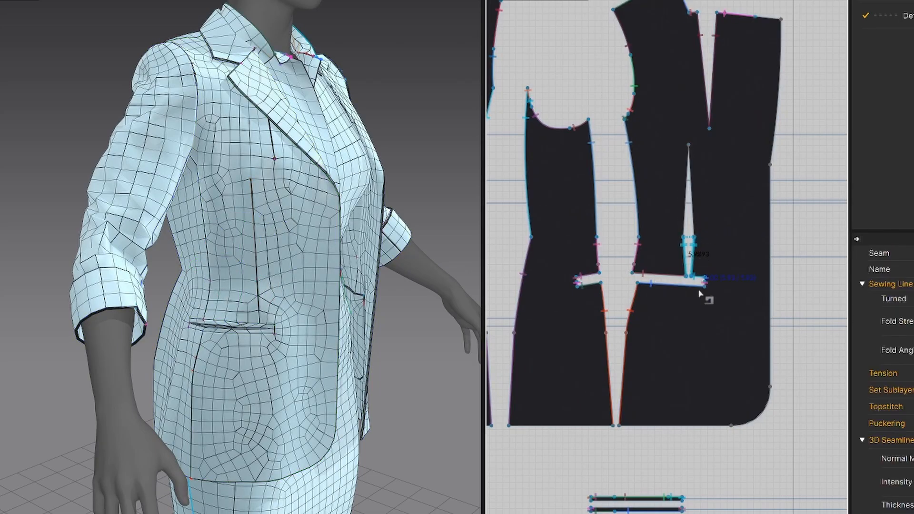
{"action": "key", "text": "Delete"}
Delete the seams joining the edges of the jacket front's pocket opening to the narrow pocket welt patterns.
{"action": "left_click", "coordinate": [705, 286]}
{"action": "left_click", "coordinate": [760, 298]}
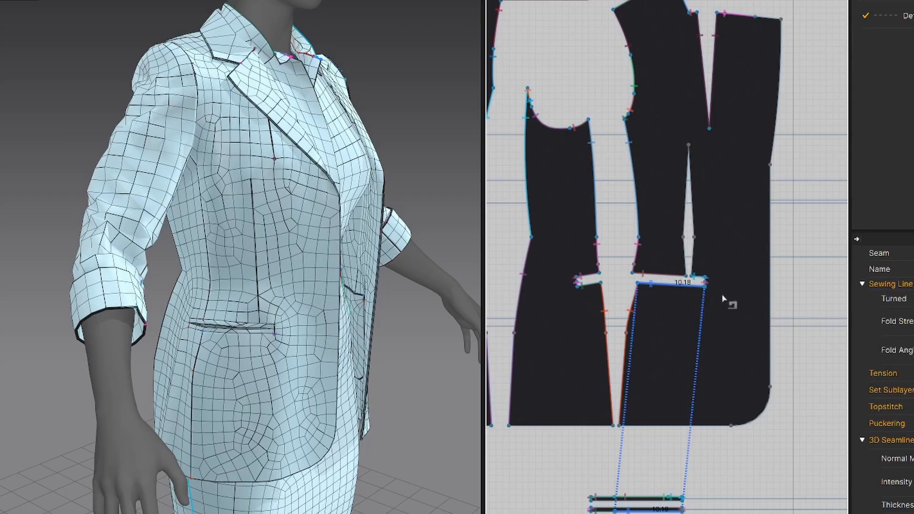
{"action": "key", "text": "Delete"}
{"action": "left_click", "coordinate": [705, 285]}
{"action": "left_click", "coordinate": [721, 295]}
{"action": "key", "text": "Delete"}
{"action": "left_click", "coordinate": [705, 279]}
{"action": "key", "text": "Delete"}
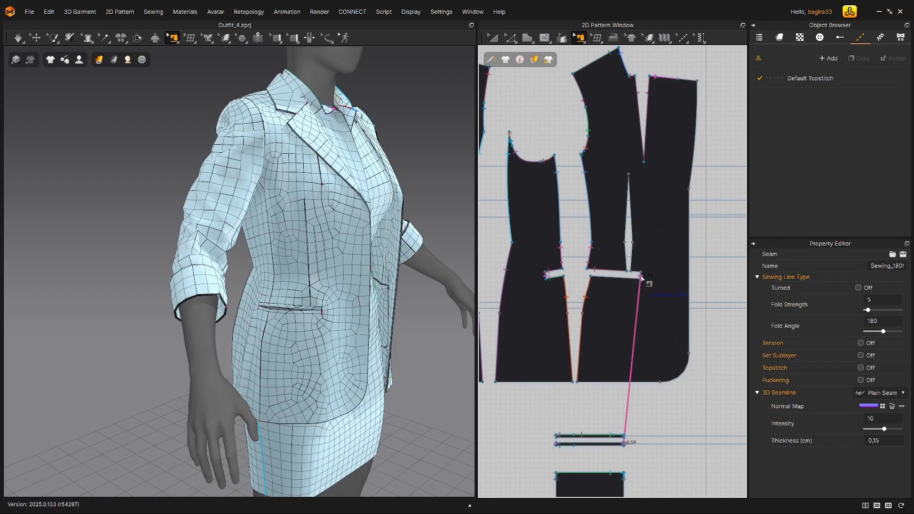
{"action": "key", "text": "Delete"}
{"action": "left_click", "coordinate": [648, 273]}
{"action": "key", "text": "Delete"}
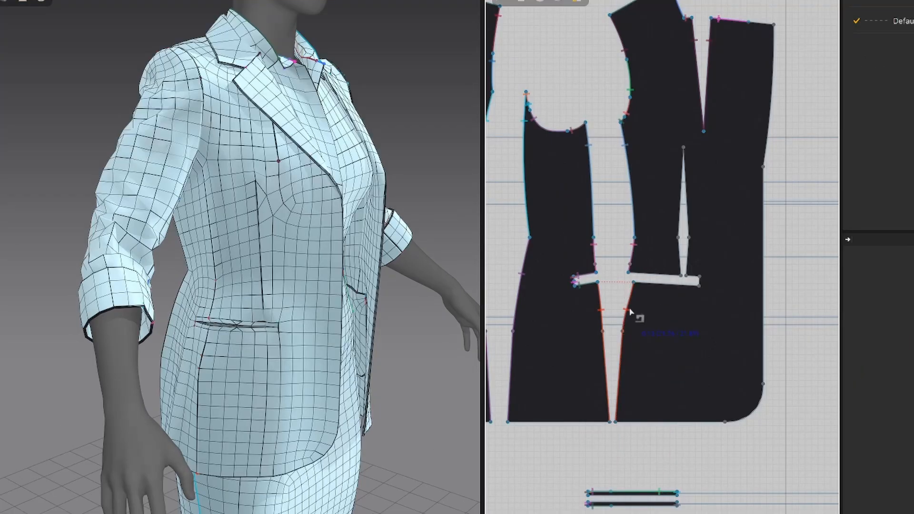
Delete the side seams joining the jacket front pattern to the side panel above and below the pocket opening.
{"action": "left_click", "coordinate": [631, 308]}
{"action": "left_click", "coordinate": [634, 257]}
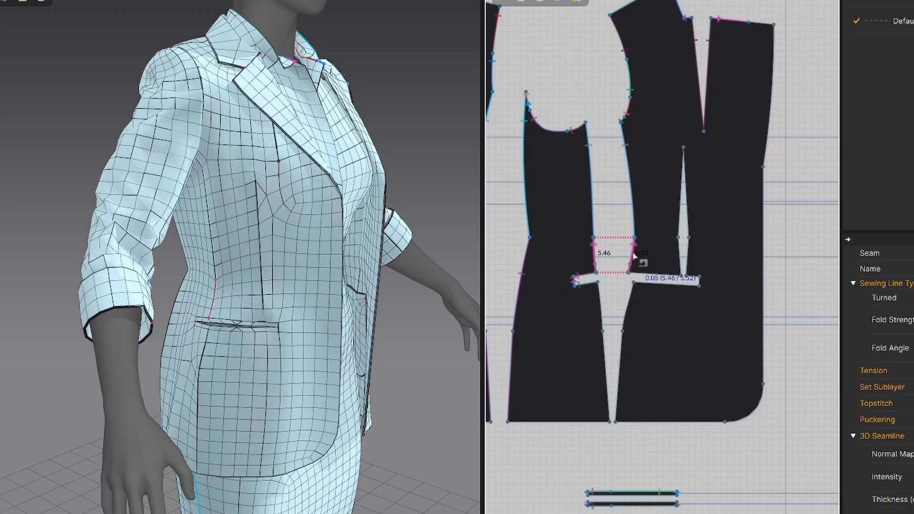
{"action": "key", "text": "Delete"}
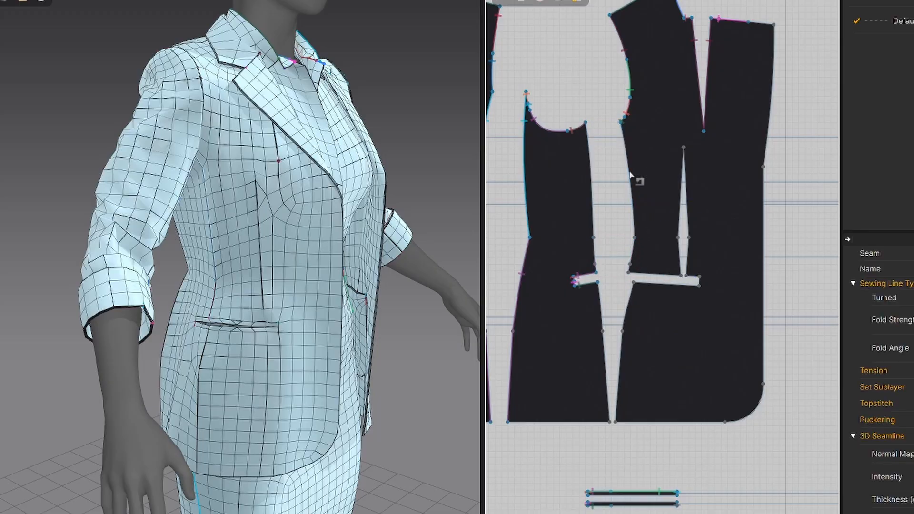
Delete the seam on the jacket front's lower armhole and the seam closing its neck dart.
{"action": "left_click", "coordinate": [626, 112]}
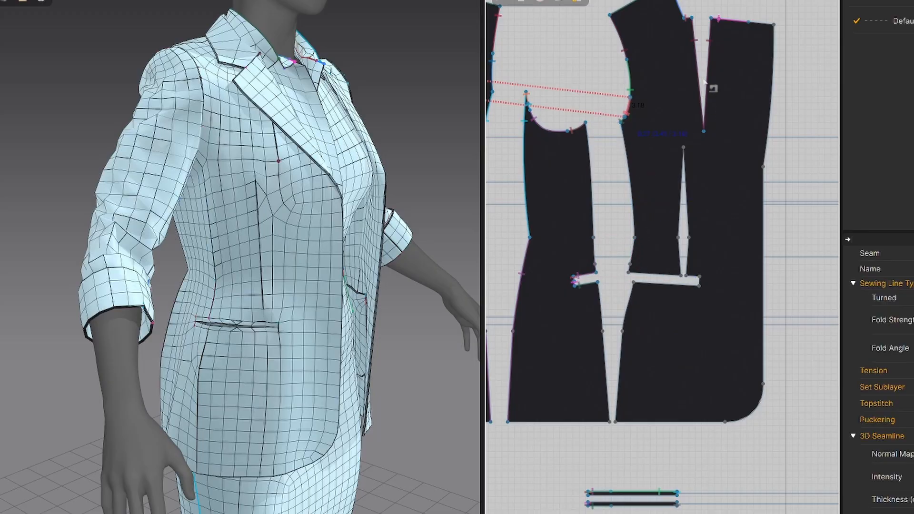
{"action": "key", "text": "Delete"}
{"action": "left_click", "coordinate": [704, 80]}
{"action": "key", "text": "Delete"}
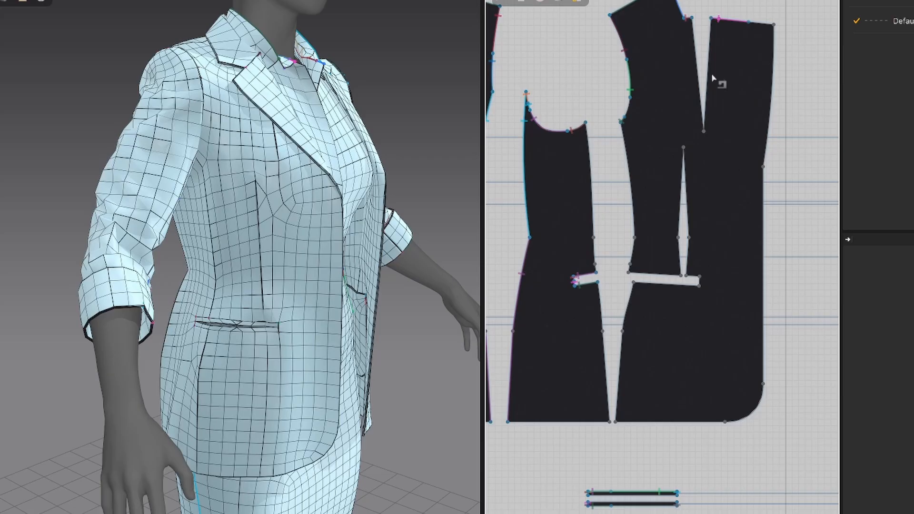
Delete the remaining seams along the jacket front's top edges, neckline and upper armhole.
{"action": "left_click", "coordinate": [733, 23]}
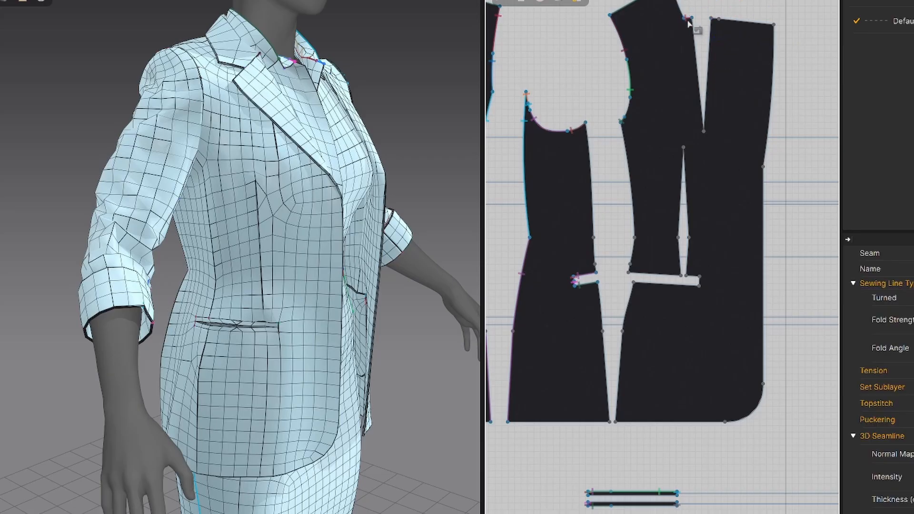
{"action": "left_click", "coordinate": [688, 21]}
{"action": "key", "text": "Delete"}
{"action": "left_click", "coordinate": [654, 1]}
{"action": "key", "text": "Delete"}
{"action": "left_click", "coordinate": [624, 44]}
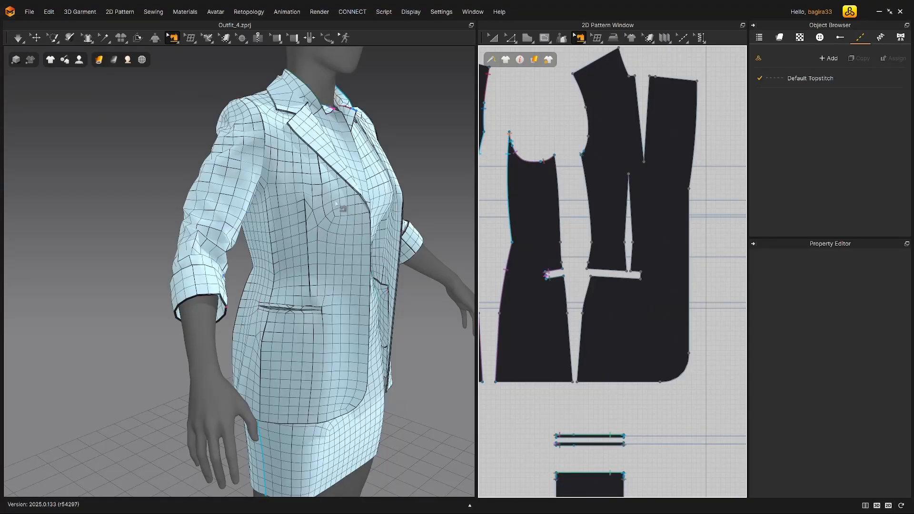
Delete the seams along the armhole curve of the jacket side panel.
{"action": "left_click", "coordinate": [528, 162]}
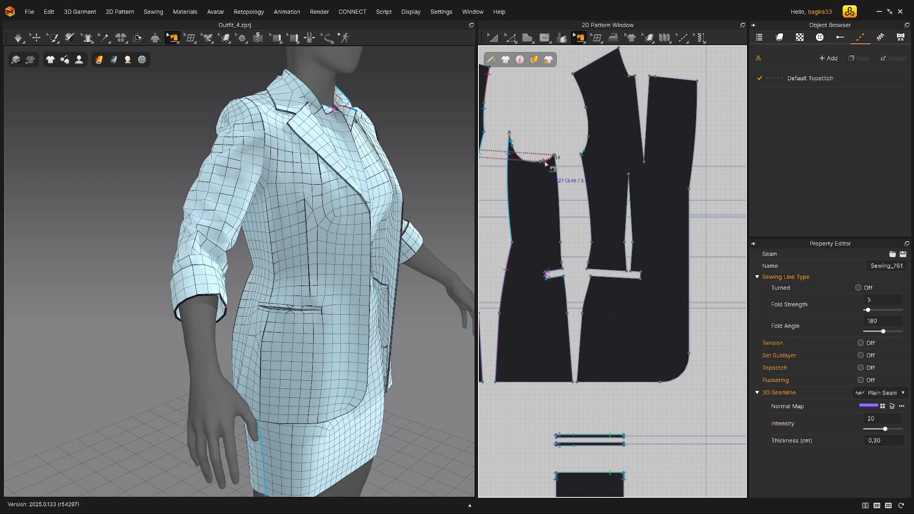
{"action": "left_click_drag", "start_coordinate": [582, 155], "coordinate": [582, 157]}
{"action": "key", "text": "Delete"}
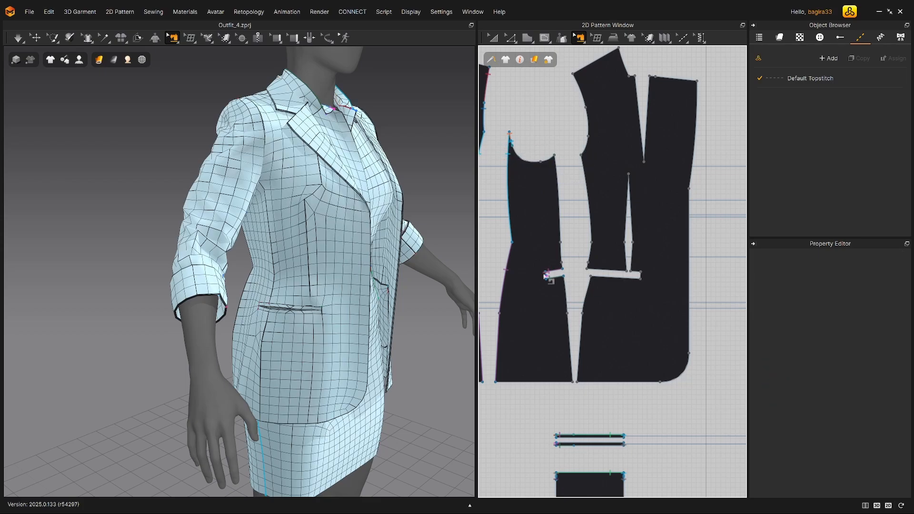
Delete all overlapping seams around the pocket notch on the jacket side panel.
{"action": "left_click", "coordinate": [549, 272]}
{"action": "key", "text": "Delete"}
{"action": "left_click", "coordinate": [553, 281]}
{"action": "key", "text": "Delete"}
{"action": "left_click", "coordinate": [547, 279]}
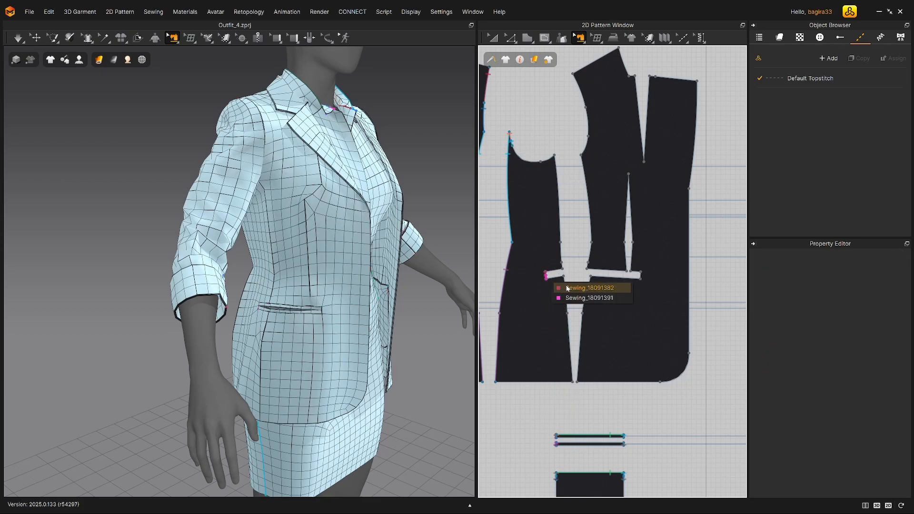
{"action": "left_click", "coordinate": [568, 289]}
{"action": "key", "text": "Delete"}
{"action": "left_click", "coordinate": [552, 283]}
{"action": "key", "text": "Delete"}
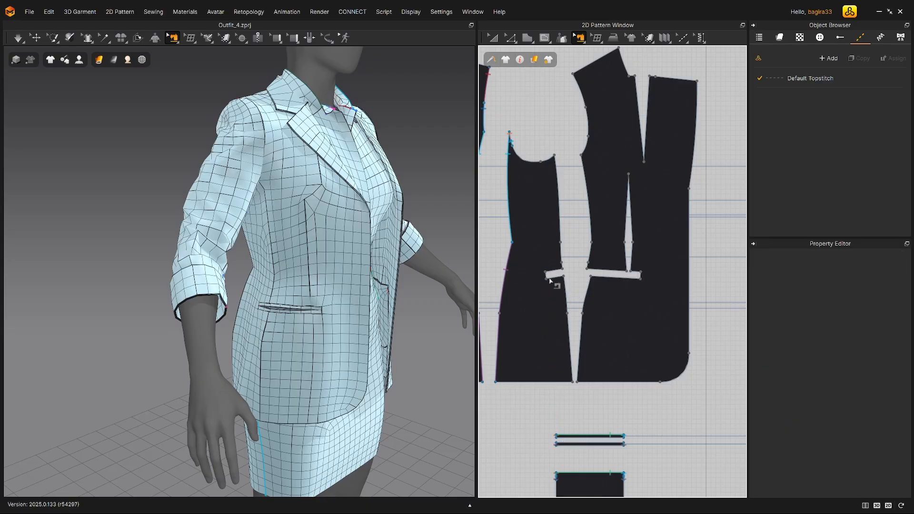
Delete the lower and upper seams along the jacket side panel's back edge.
{"action": "left_click", "coordinate": [511, 263]}
{"action": "key", "text": "Delete"}
{"action": "left_click", "coordinate": [510, 136]}
{"action": "key", "text": "Delete"}
Examine the mesh flow over the jacket front, lapel, dart and pocket from several angles.
{"action": "scroll", "coordinate": [331, 310], "scroll_direction": "down", "scroll_amount": 3}
{"action": "right_click_drag", "start_coordinate": [330, 310], "coordinate": [291, 302]}
{"action": "scroll", "coordinate": [314, 244], "scroll_direction": "up", "scroll_amount": 10}
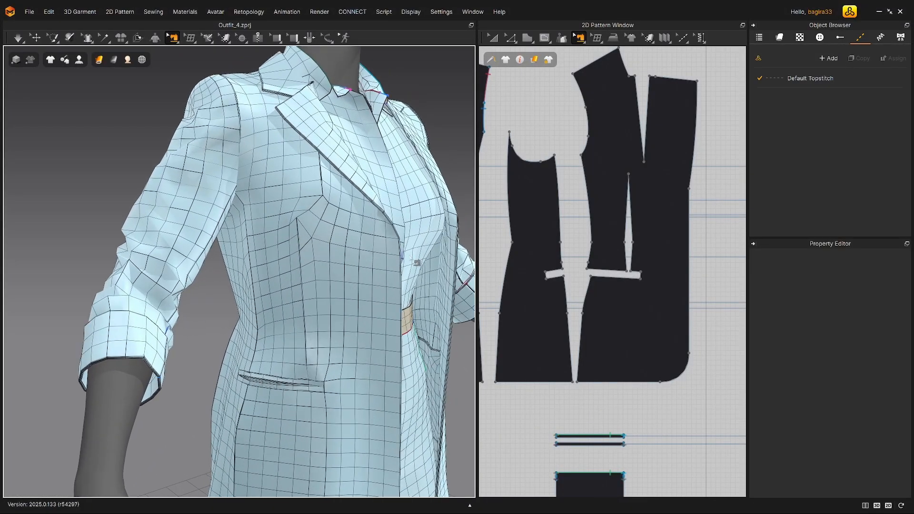
{"action": "right_click_drag", "start_coordinate": [417, 263], "coordinate": [360, 254]}
{"action": "scroll", "coordinate": [369, 262], "scroll_direction": "down", "scroll_amount": 8}
{"action": "scroll", "coordinate": [313, 284], "scroll_direction": "up", "scroll_amount": 2}
{"action": "right_click_drag", "start_coordinate": [299, 282], "coordinate": [347, 278]}
{"action": "scroll", "coordinate": [313, 283], "scroll_direction": "up", "scroll_amount": 2}
{"action": "right_click_drag", "start_coordinate": [302, 251], "coordinate": [277, 237]}
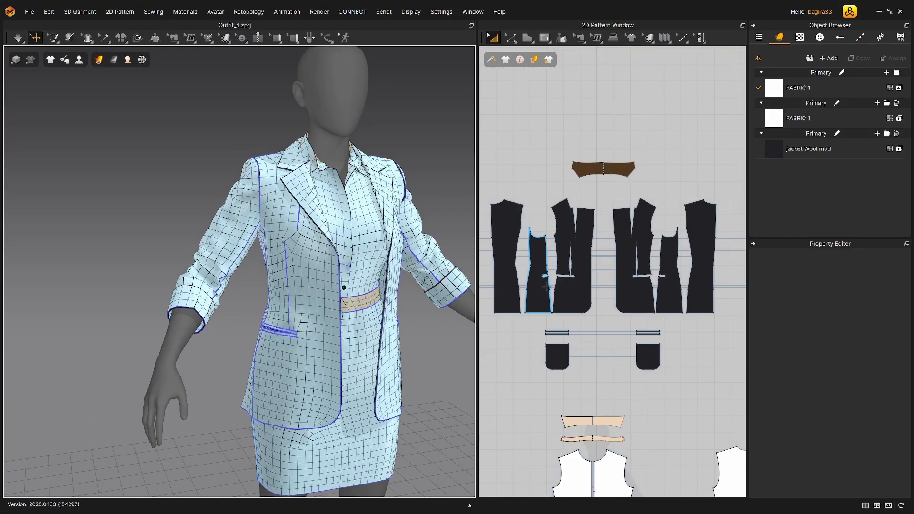
Adjust the curvature of the skirt front pattern's side edge slightly, to a length of about 46.1 cm.
{"action": "scroll", "coordinate": [698, 329], "scroll_direction": "down", "scroll_amount": 5}
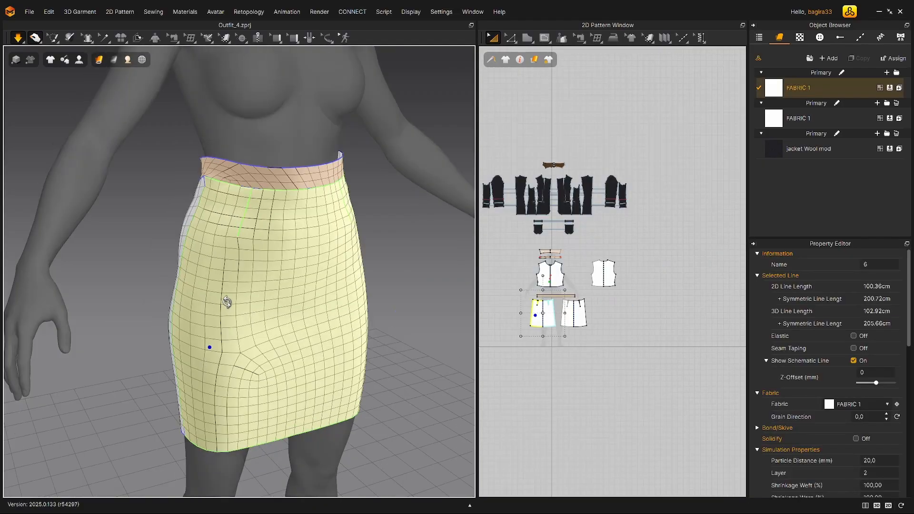
{"action": "right_click_drag", "start_coordinate": [227, 302], "coordinate": [236, 271]}
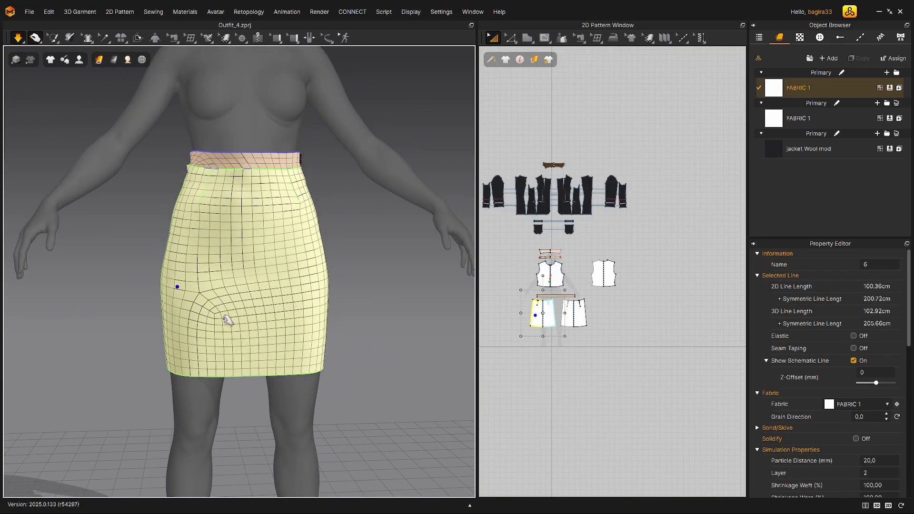
{"action": "right_click_drag", "start_coordinate": [208, 304], "coordinate": [202, 292]}
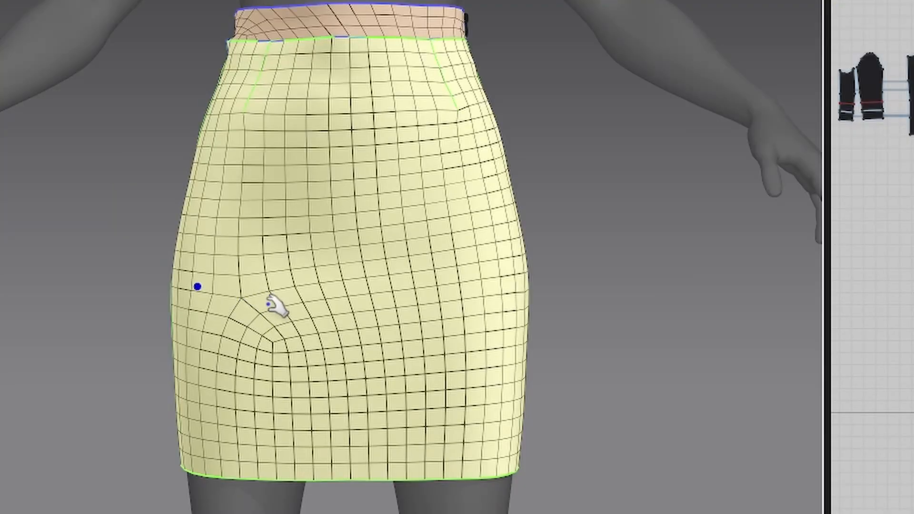
{"action": "scroll", "coordinate": [873, 257], "scroll_direction": "up", "scroll_amount": 3}
{"action": "middle_click_drag", "start_coordinate": [362, 241], "coordinate": [502, 238]}
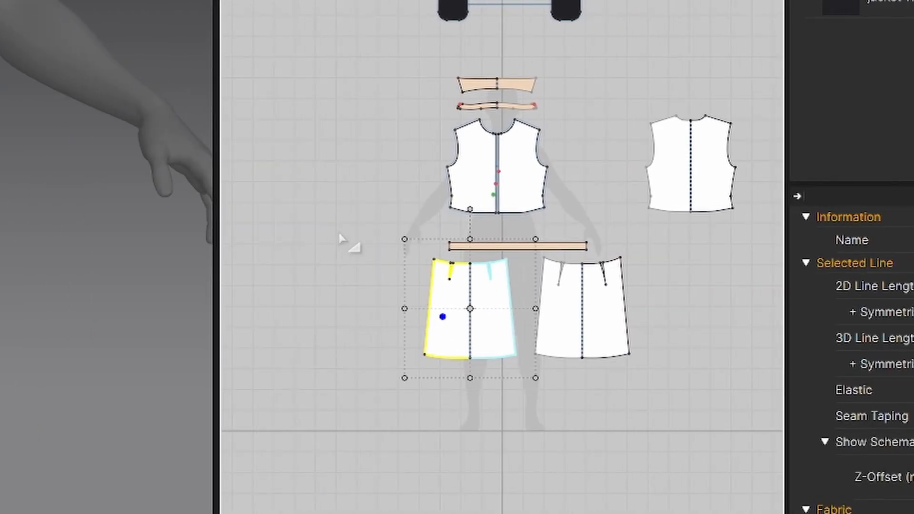
{"action": "left_click", "coordinate": [342, 238]}
{"action": "scroll", "coordinate": [441, 324], "scroll_direction": "up", "scroll_amount": 3}
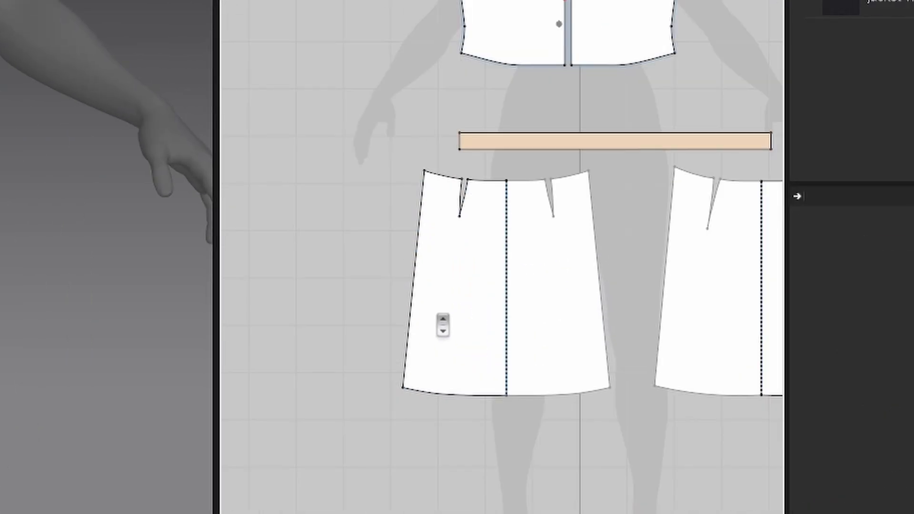
{"action": "left_click", "coordinate": [416, 296]}
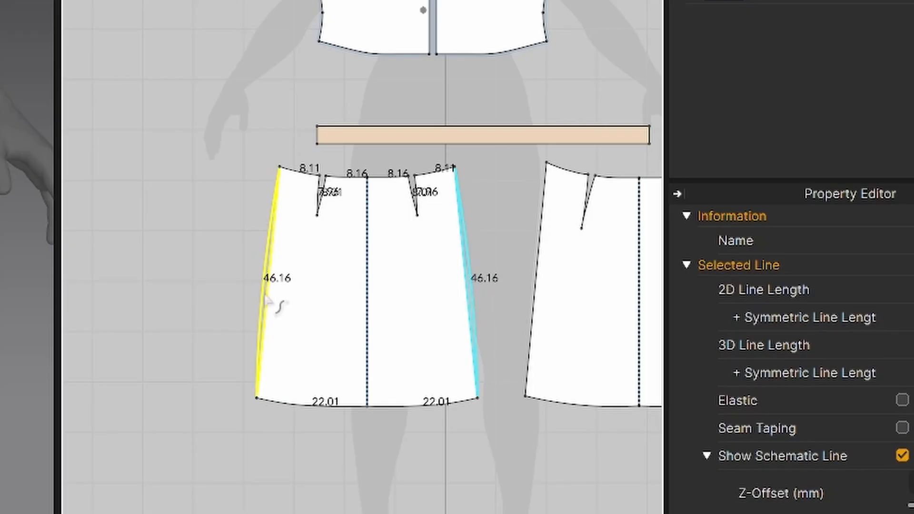
{"action": "mouse_move", "coordinate": [265, 300]}
{"action": "left_mouse_down"}
{"action": "mouse_move", "coordinate": [282, 296]}
{"action": "mouse_move", "coordinate": [268, 300]}
{"action": "mouse_move", "coordinate": [270, 308]}
{"action": "left_mouse_up"}
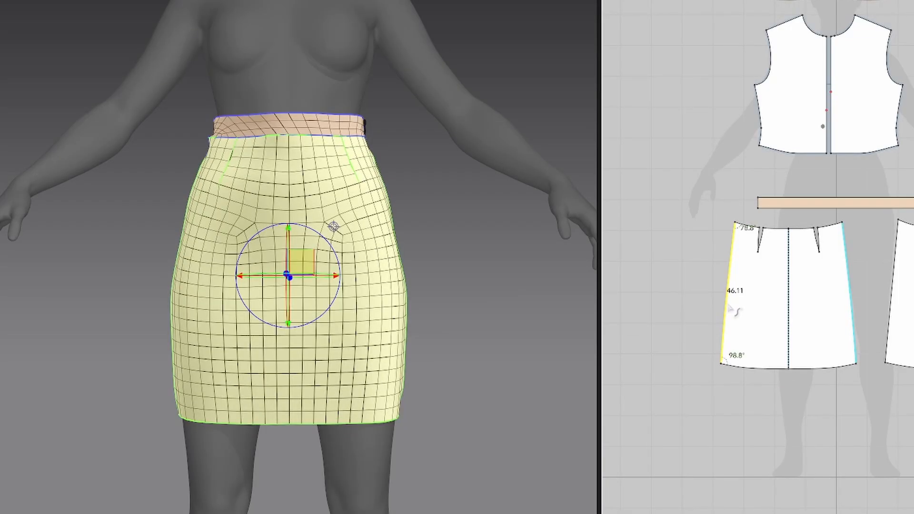
Adjust the curvature of the skirt back pattern's side edge slightly, to a length of about 46.5 cm.
{"action": "scroll", "coordinate": [279, 219], "scroll_direction": "down", "scroll_amount": 3}
{"action": "right_click_drag", "start_coordinate": [297, 248], "coordinate": [287, 241]}
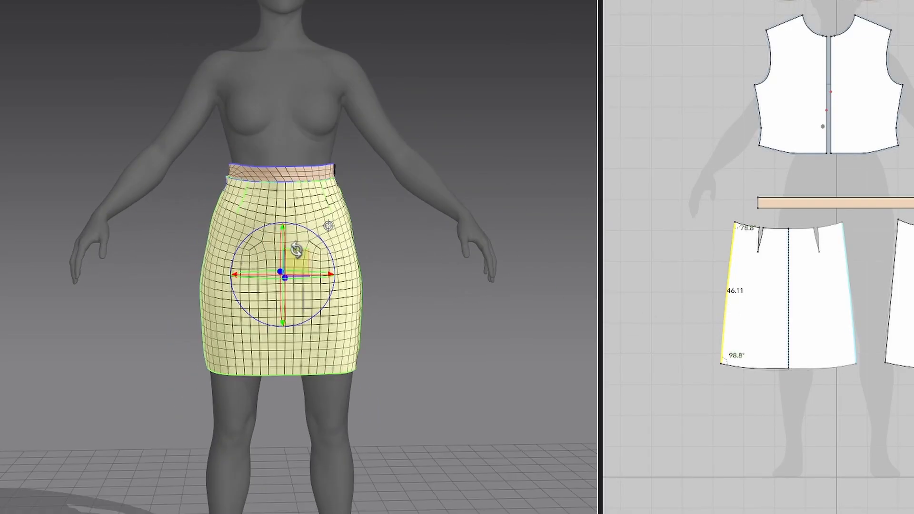
{"action": "scroll", "coordinate": [372, 221], "scroll_direction": "up", "scroll_amount": 3}
{"action": "right_click_drag", "start_coordinate": [285, 193], "coordinate": [430, 186]}
{"action": "scroll", "coordinate": [214, 228], "scroll_direction": "down", "scroll_amount": 1}
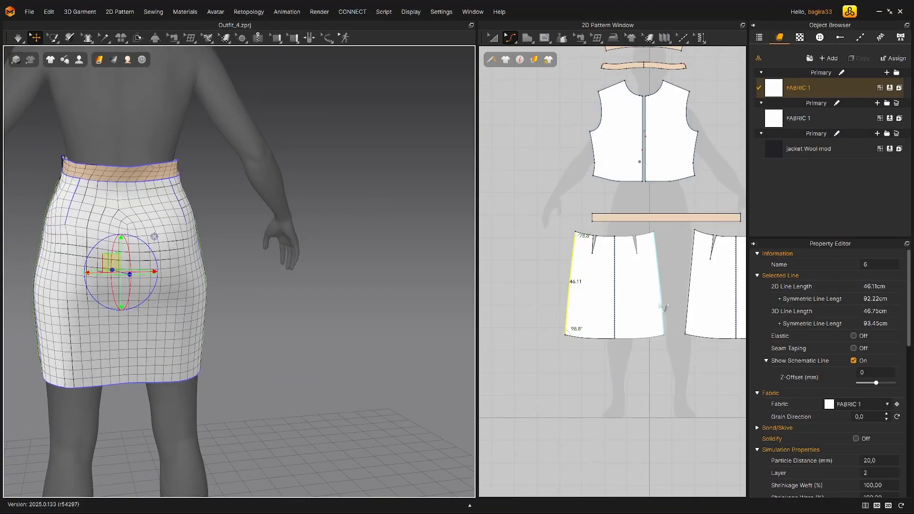
{"action": "scroll", "coordinate": [804, 303], "scroll_direction": "down", "scroll_amount": 4}
{"action": "middle_click_drag", "start_coordinate": [808, 300], "coordinate": [753, 298]}
{"action": "right_click_drag", "start_coordinate": [125, 231], "coordinate": [132, 221]}
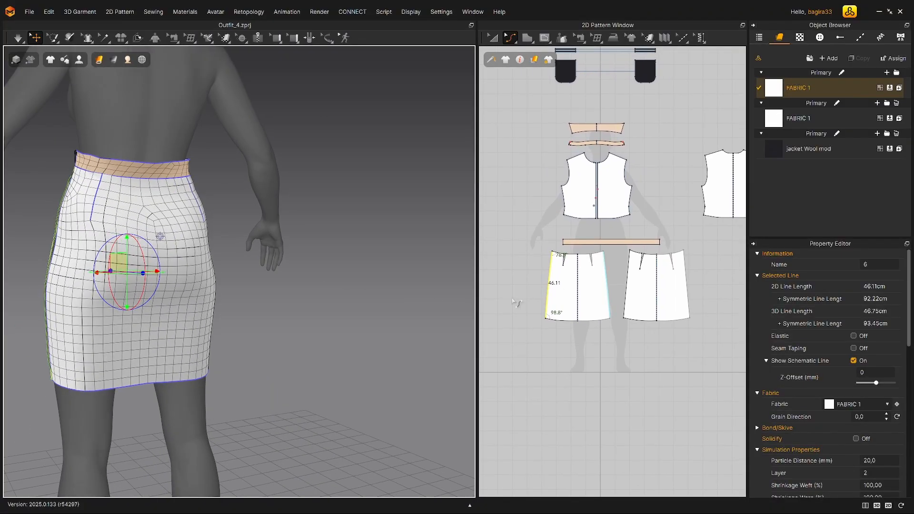
{"action": "scroll", "coordinate": [641, 287], "scroll_direction": "up", "scroll_amount": 3}
{"action": "left_click", "coordinate": [611, 266]}
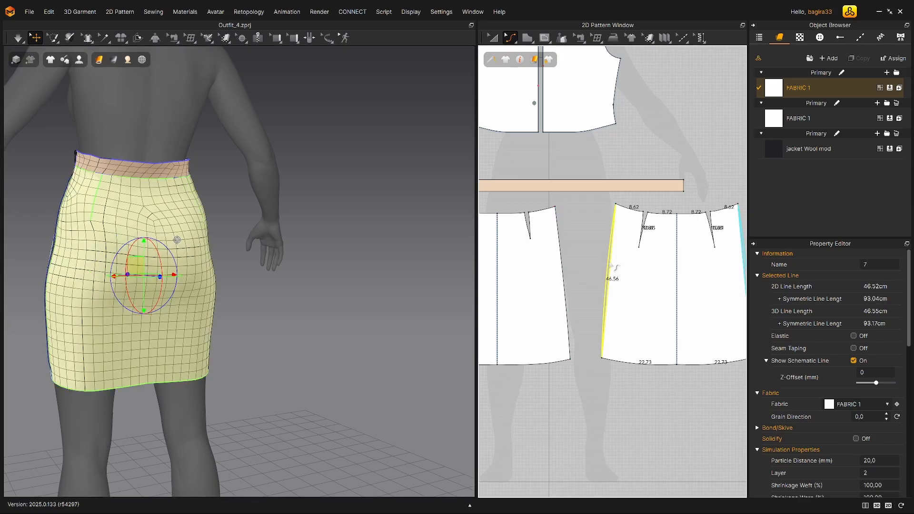
{"action": "left_click_drag", "start_coordinate": [611, 264], "coordinate": [611, 264]}
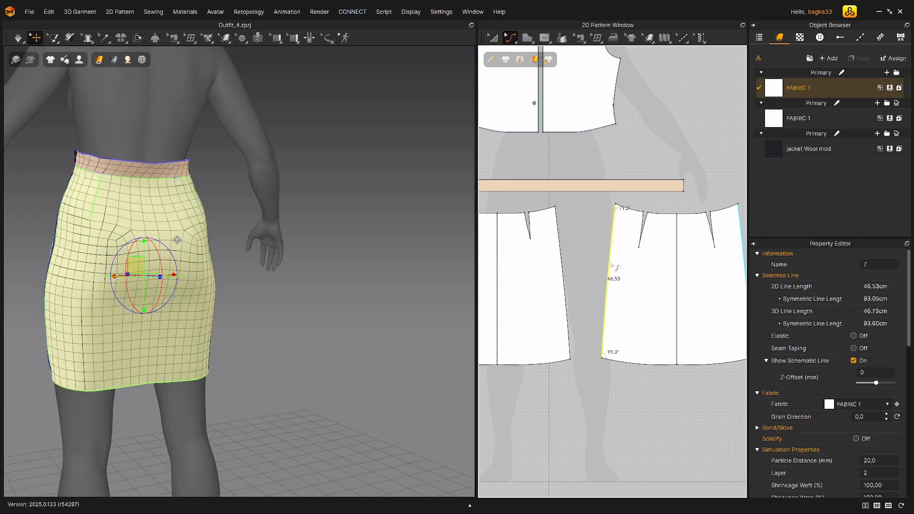
Delete the seams closing the waist darts on the skirt front and back patterns, and check the skirt back's mesh.
{"action": "mouse_move", "coordinate": [201, 261]}
{"action": "right_mouse_down"}
{"action": "mouse_move", "coordinate": [148, 248]}
{"action": "mouse_move", "coordinate": [203, 243]}
{"action": "right_mouse_up"}
{"action": "left_click", "coordinate": [327, 225]}
{"action": "right_click_drag", "start_coordinate": [326, 224], "coordinate": [378, 251]}
{"action": "right_click_drag", "start_coordinate": [394, 251], "coordinate": [398, 250]}
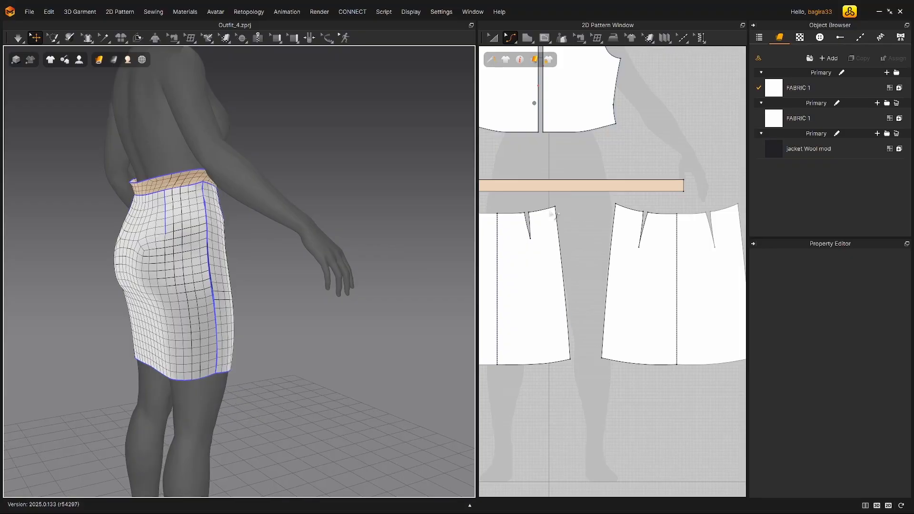
{"action": "middle_click_drag", "start_coordinate": [550, 212], "coordinate": [634, 240]}
{"action": "left_click", "coordinate": [577, 38]}
{"action": "left_click", "coordinate": [607, 108]}
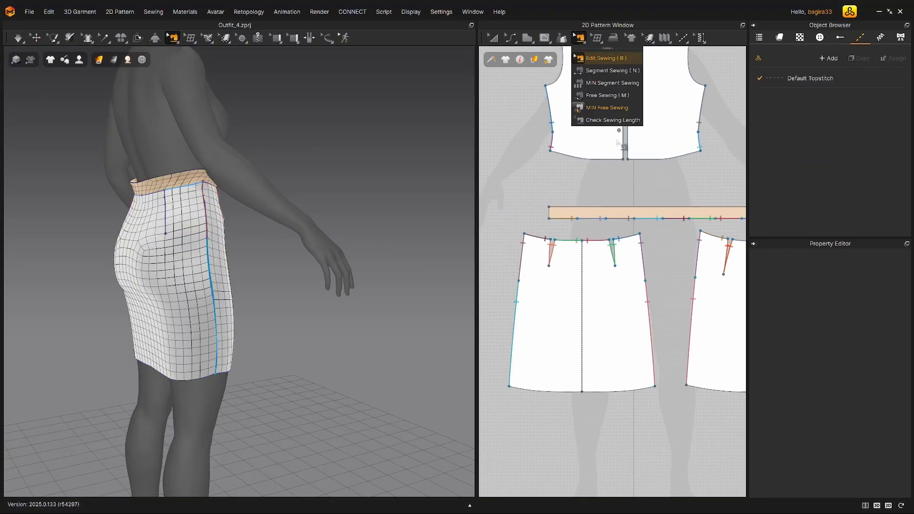
{"action": "left_click", "coordinate": [614, 253]}
{"action": "key", "text": "Delete"}
{"action": "middle_click_drag", "start_coordinate": [719, 269], "coordinate": [614, 265]}
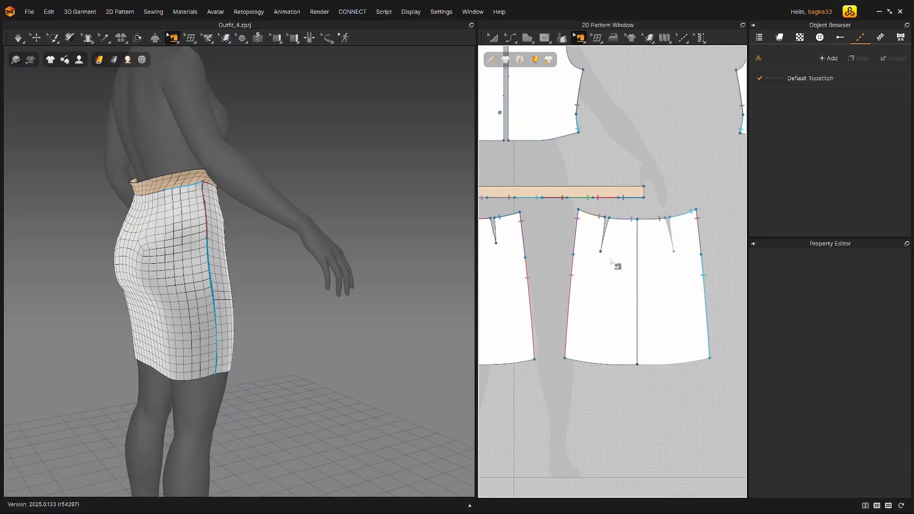
{"action": "right_click_drag", "start_coordinate": [229, 234], "coordinate": [255, 226]}
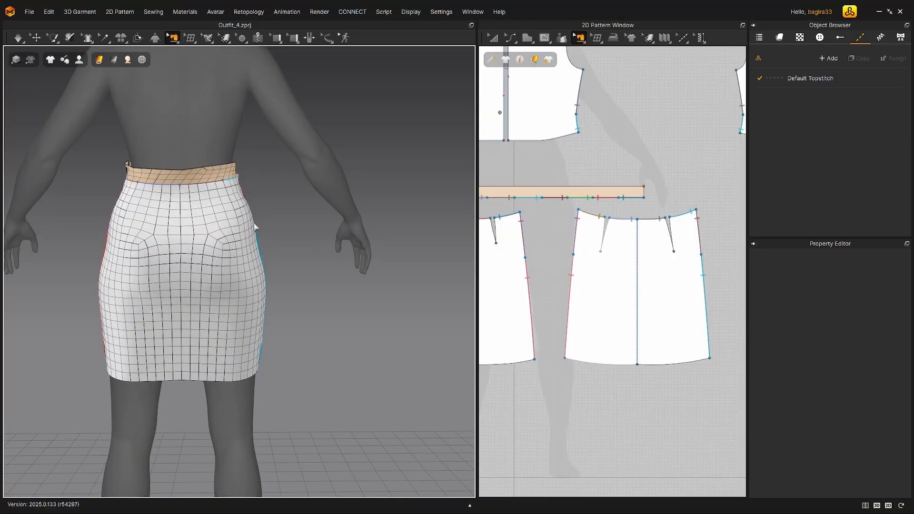
{"action": "scroll", "coordinate": [262, 241], "scroll_direction": "up", "scroll_amount": 3}
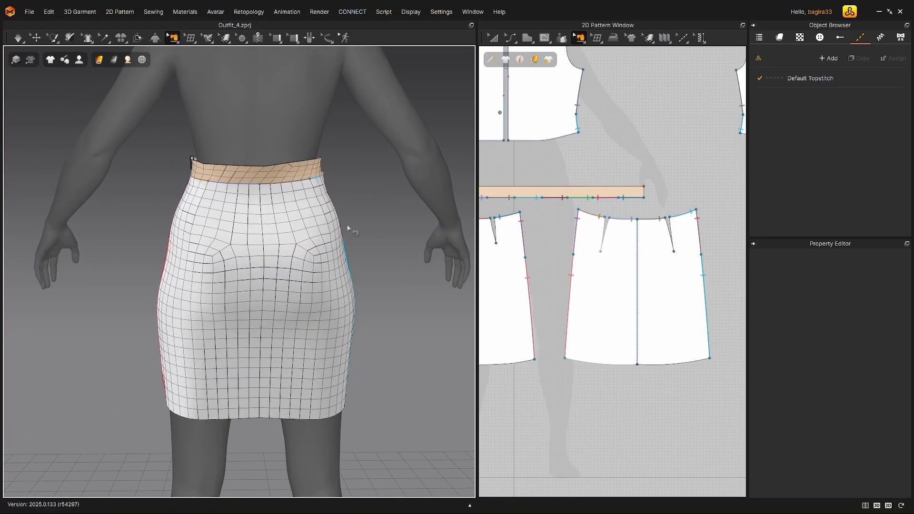
Delete the seams joining the skirt back pattern's top edge to the waistband.
{"action": "left_click", "coordinate": [589, 197]}
{"action": "right_click_drag", "start_coordinate": [258, 181], "coordinate": [376, 187]}
{"action": "scroll", "coordinate": [499, 221], "scroll_direction": "down", "scroll_amount": 3}
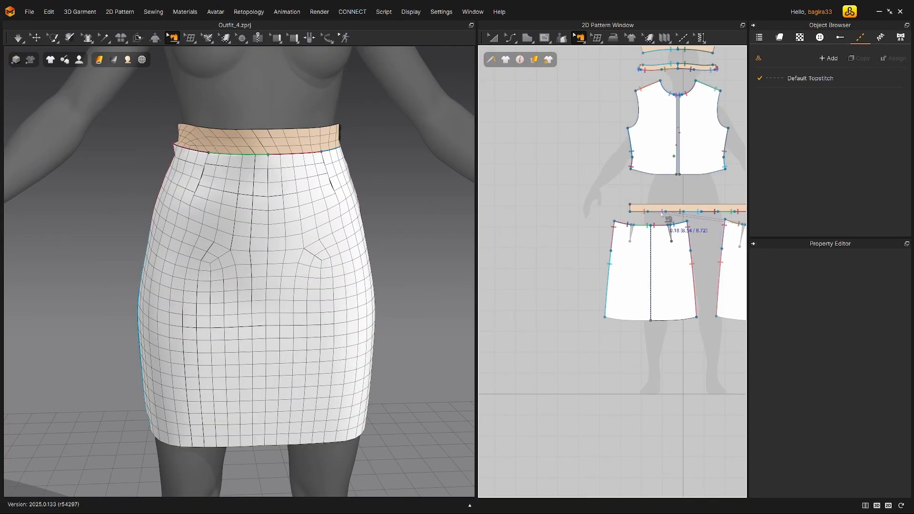
{"action": "middle_click_drag", "start_coordinate": [661, 214], "coordinate": [547, 215]}
{"action": "left_click", "coordinate": [526, 213]}
{"action": "key", "text": "Delete"}
{"action": "left_click", "coordinate": [545, 214]}
{"action": "key", "text": "Delete"}
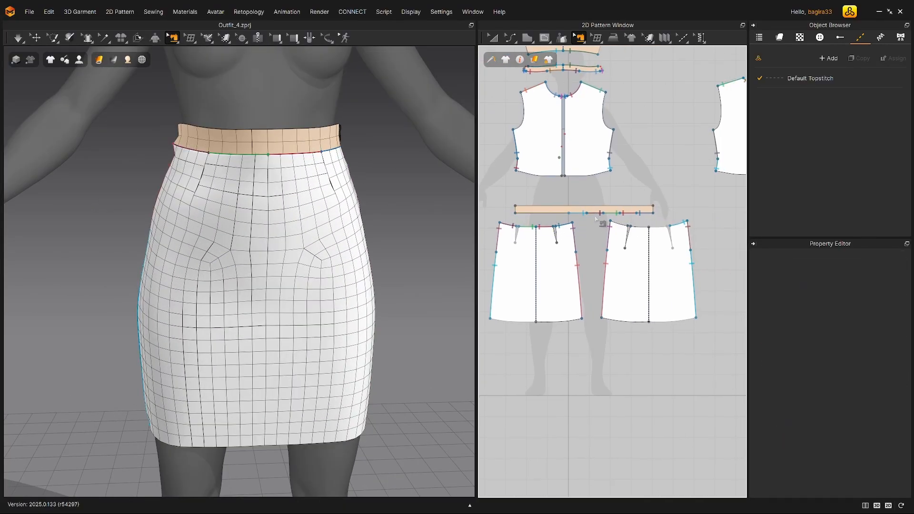
{"action": "left_click", "coordinate": [595, 218]}
{"action": "left_click", "coordinate": [600, 223]}
{"action": "key", "text": "Delete"}
Delete the seams joining the skirt front pattern's top edge to the waistband, and check the skirt's front mesh.
{"action": "left_click", "coordinate": [597, 215]}
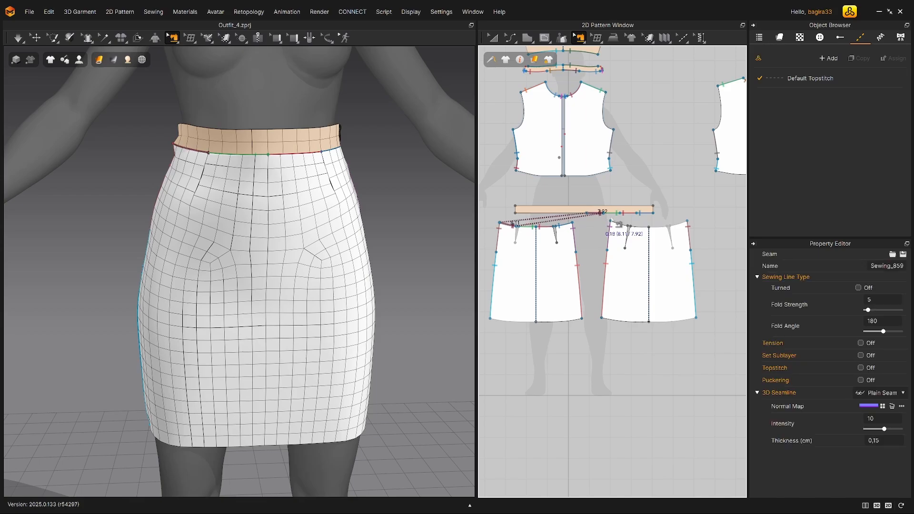
{"action": "key", "text": "Delete"}
{"action": "left_click", "coordinate": [613, 215]}
{"action": "key", "text": "Delete"}
{"action": "left_click", "coordinate": [625, 215]}
{"action": "key", "text": "Delete"}
{"action": "left_click", "coordinate": [641, 218]}
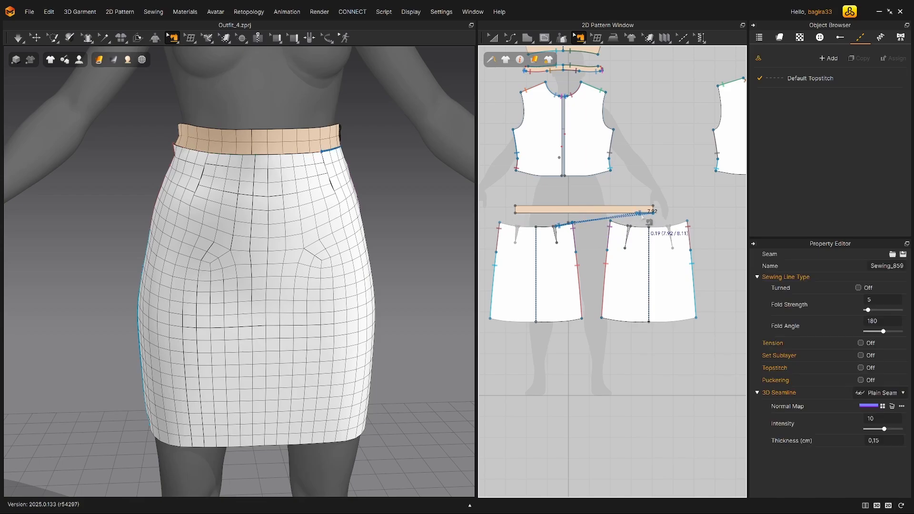
{"action": "key", "text": "Delete"}
{"action": "right_click_drag", "start_coordinate": [266, 167], "coordinate": [461, 172]}
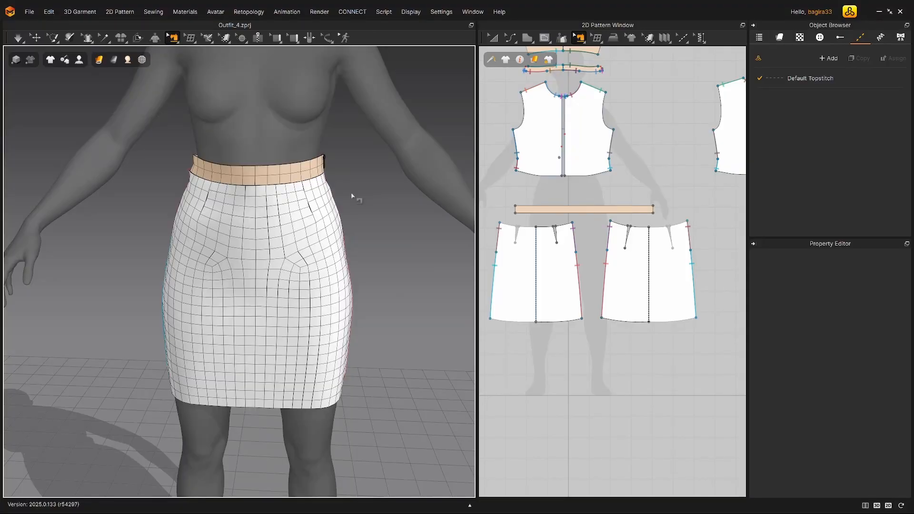
{"action": "scroll", "coordinate": [330, 209], "scroll_direction": "down", "scroll_amount": 2}
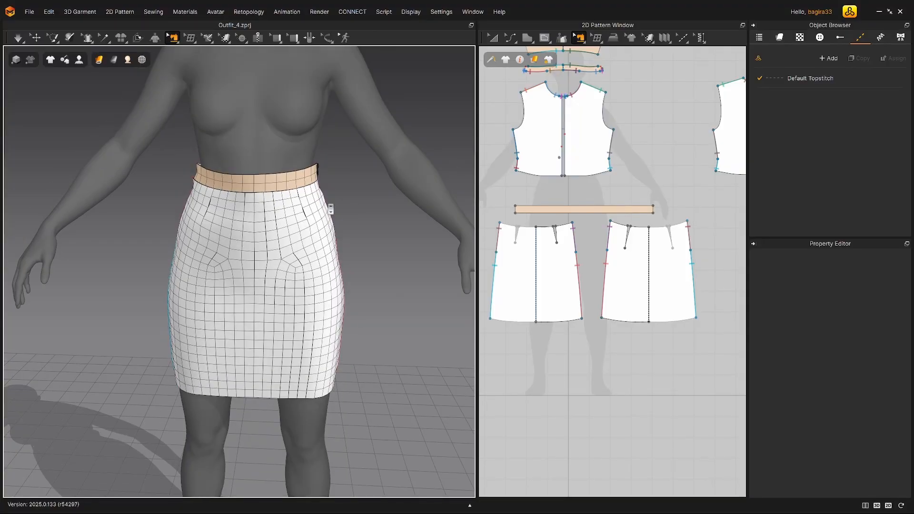
{"action": "right_click_drag", "start_coordinate": [330, 209], "coordinate": [233, 252]}
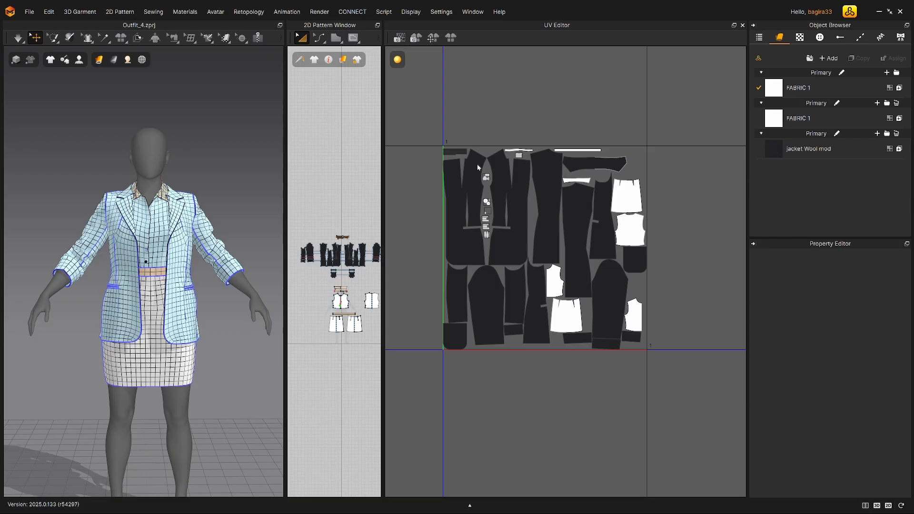
Select all pattern pieces in the UV layout and turn on UV expansion for their side faces.
{"action": "scroll", "coordinate": [478, 166], "scroll_direction": "up", "scroll_amount": 1}
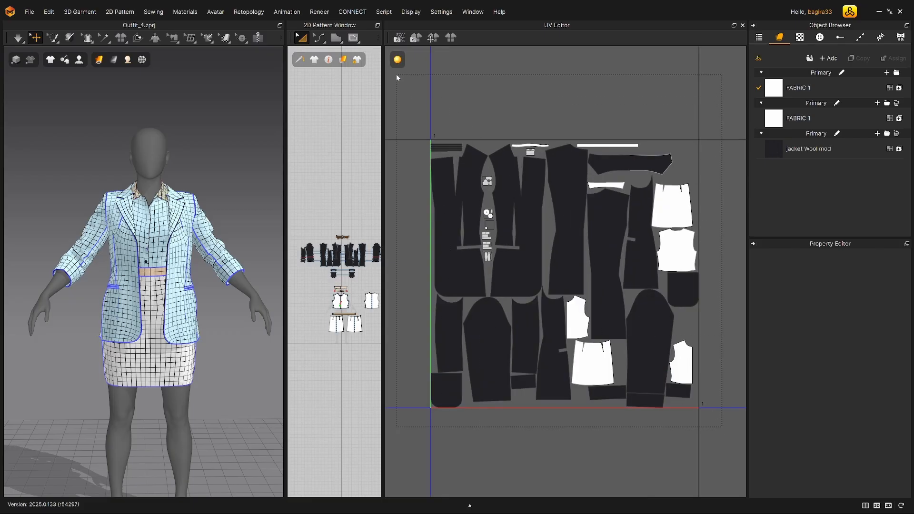
{"action": "key", "text": "ctrl+a"}
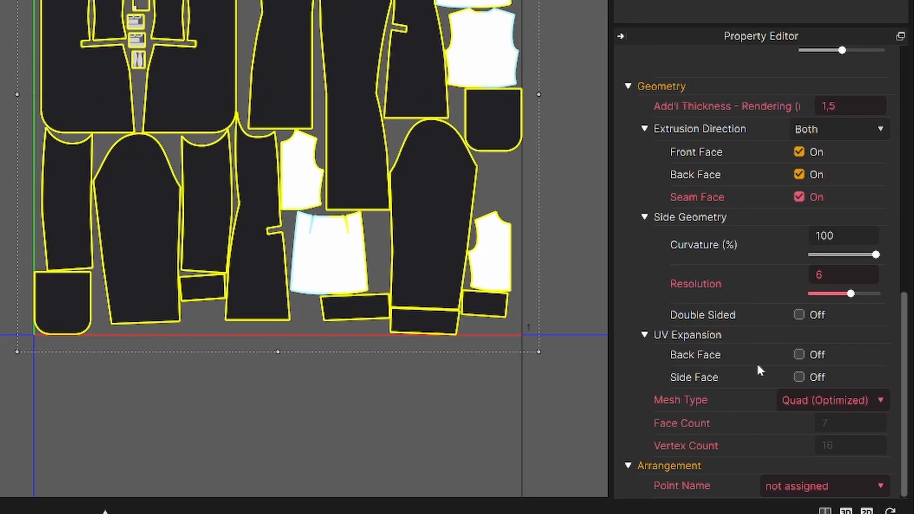
{"action": "left_click", "coordinate": [799, 377]}
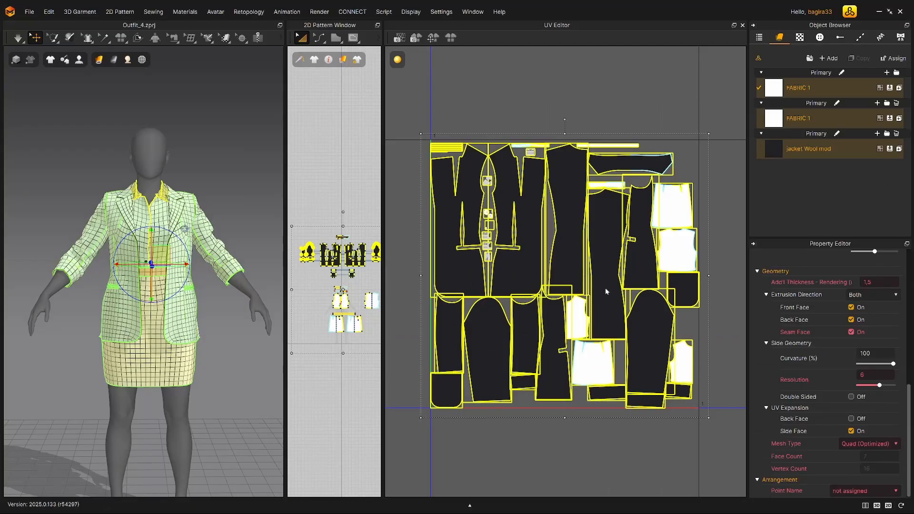
Examine the expanded side faces along the pattern edges in the UV layout, switching Side Face expansion off and on to compare.
{"action": "scroll", "coordinate": [509, 190], "scroll_direction": "up", "scroll_amount": 5}
{"action": "middle_click_drag", "start_coordinate": [447, 151], "coordinate": [618, 252]}
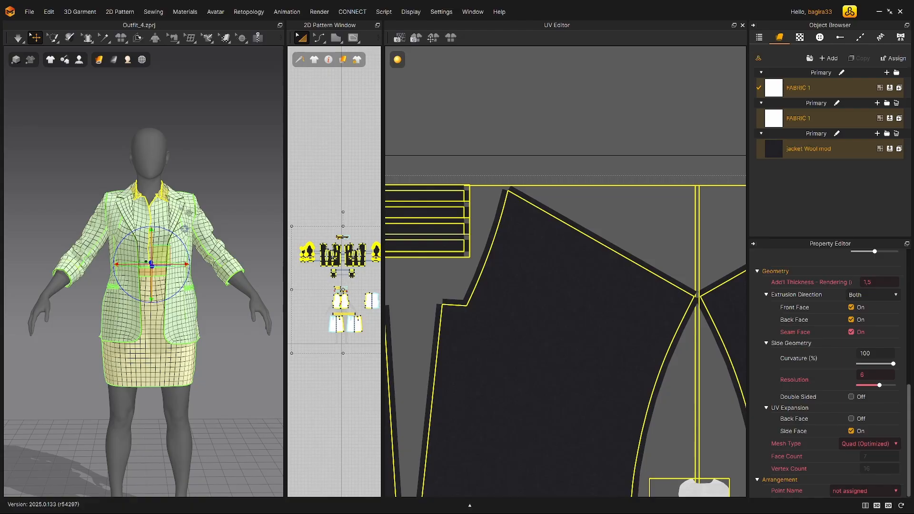
{"action": "scroll", "coordinate": [342, 290], "scroll_direction": "up", "scroll_amount": 3}
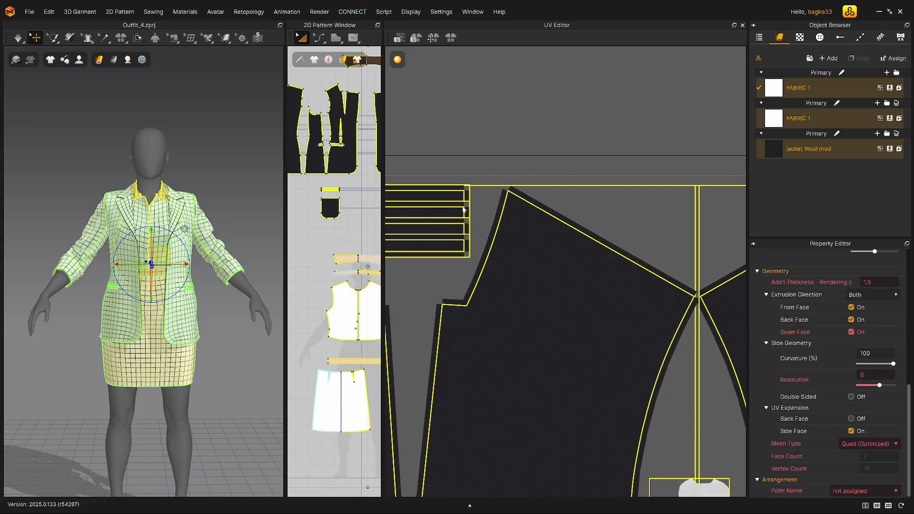
{"action": "scroll", "coordinate": [456, 190], "scroll_direction": "up", "scroll_amount": 5}
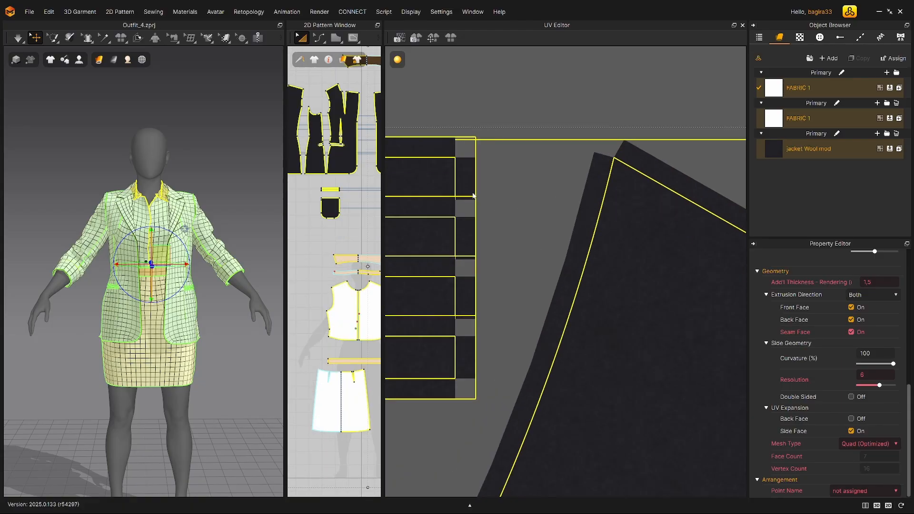
{"action": "left_click", "coordinate": [851, 431]}
{"action": "left_click", "coordinate": [852, 431]}
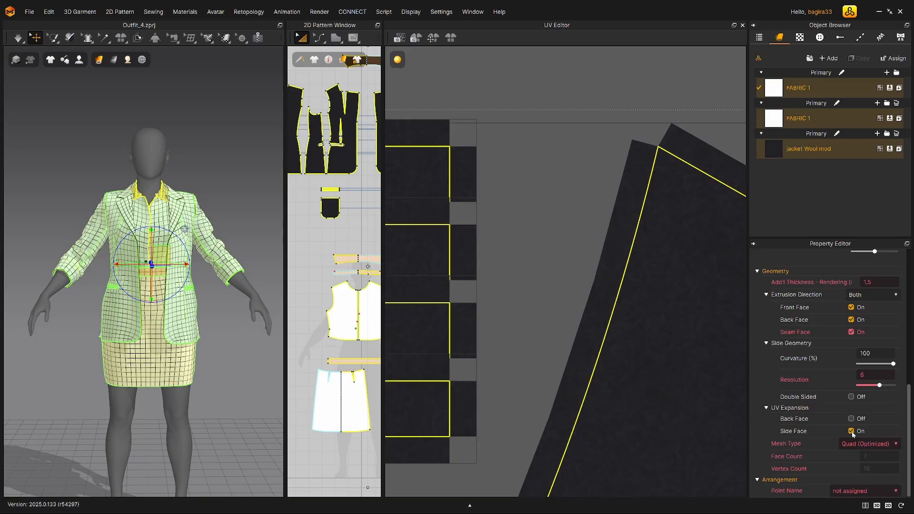
{"action": "scroll", "coordinate": [586, 314], "scroll_direction": "down", "scroll_amount": 5}
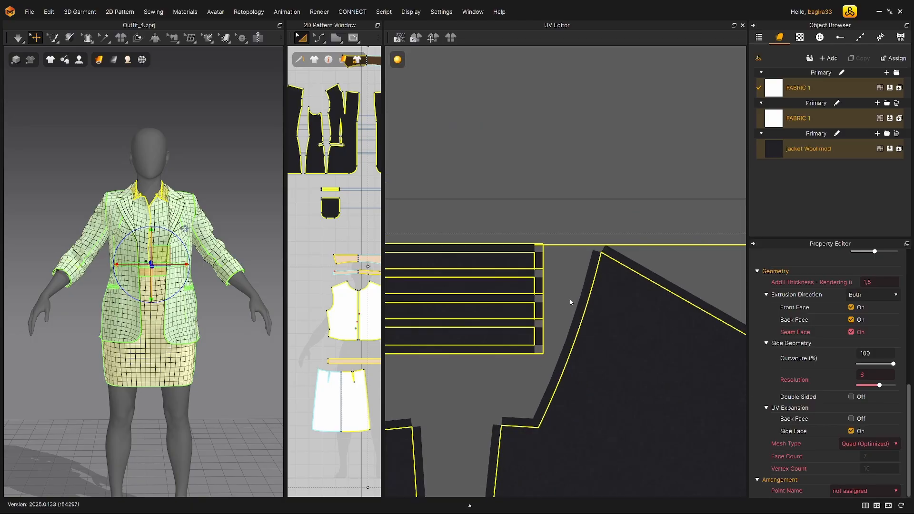
{"action": "scroll", "coordinate": [596, 326], "scroll_direction": "down", "scroll_amount": 8}
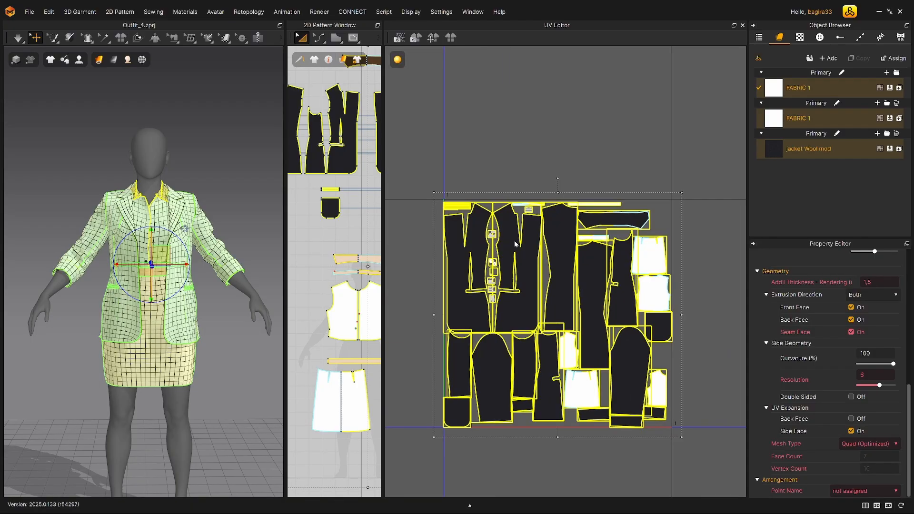